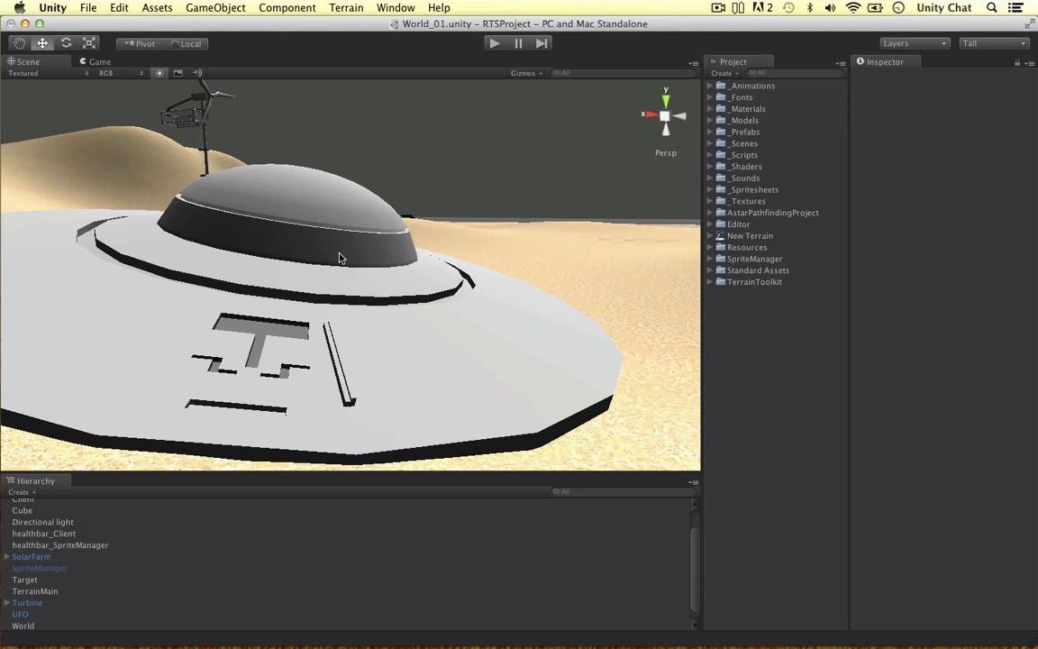
Examine the T-shaped and slotted cut-outs on the UFO's hull in the Unity scene from several angles.
{"action": "left_click", "coordinate": [267, 229]}
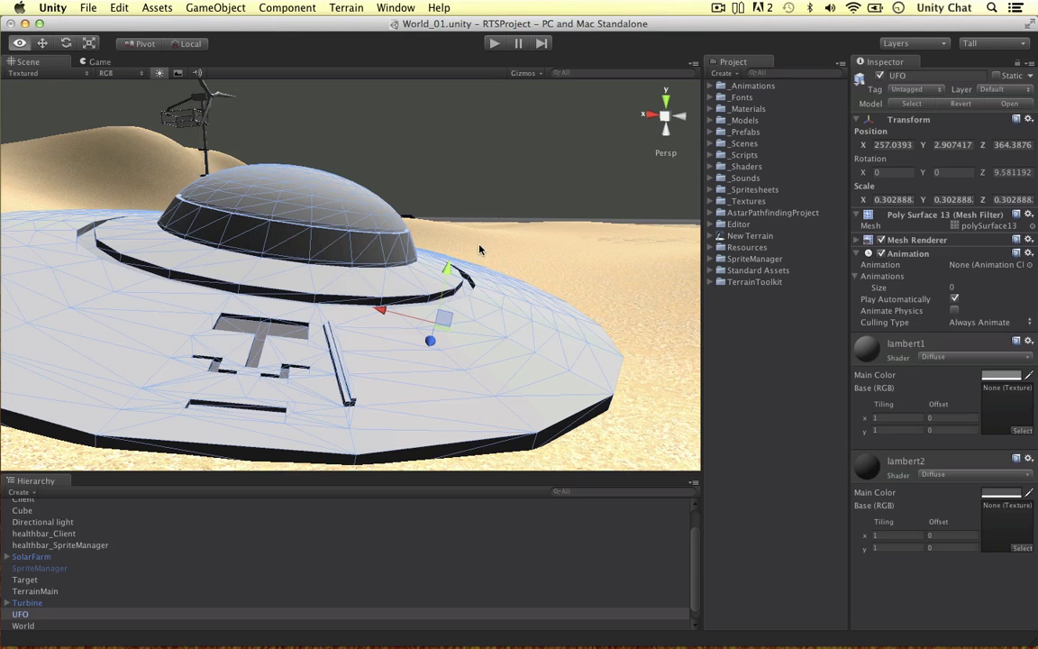
{"action": "middle_click_drag", "start_coordinate": [480, 250], "coordinate": [524, 236], "text": "alt"}
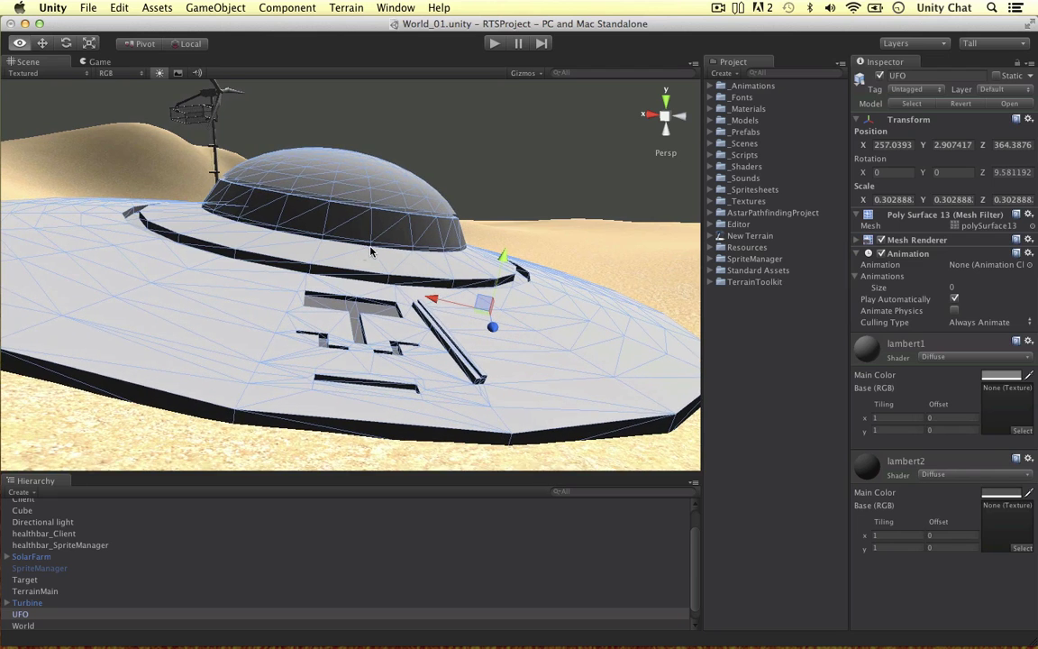
{"action": "left_click_drag", "start_coordinate": [369, 251], "coordinate": [369, 295], "text": "alt"}
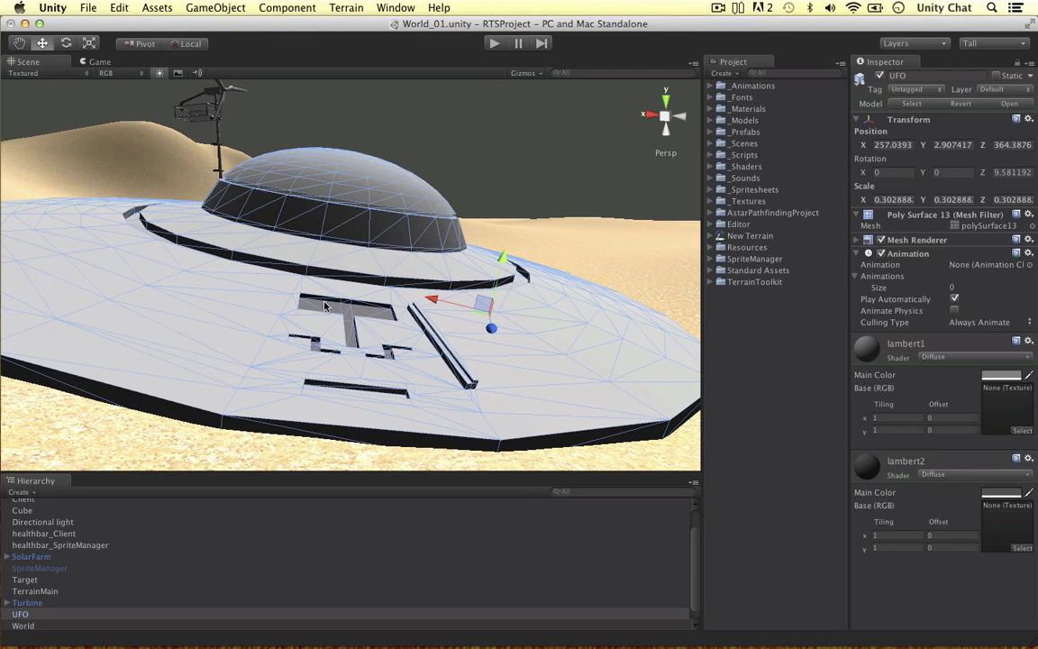
{"action": "left_click", "coordinate": [595, 243]}
{"action": "scroll", "coordinate": [440, 271], "scroll_direction": "up", "scroll_amount": 4}
{"action": "left_click_drag", "start_coordinate": [419, 283], "coordinate": [393, 287], "text": "alt"}
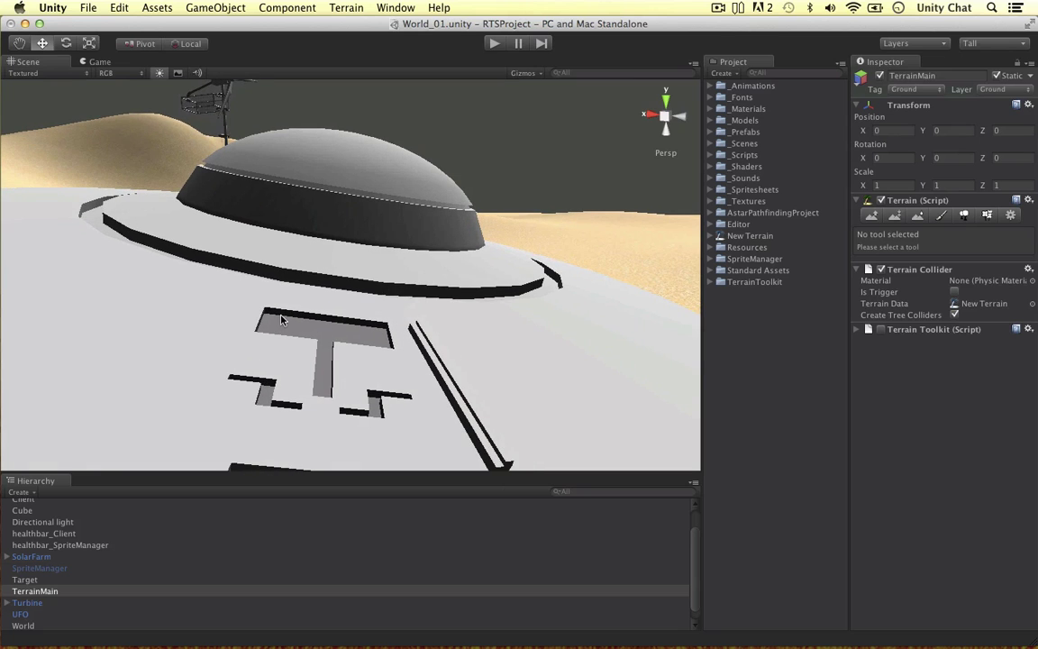
{"action": "middle_click_drag", "start_coordinate": [419, 330], "coordinate": [403, 270], "text": "alt"}
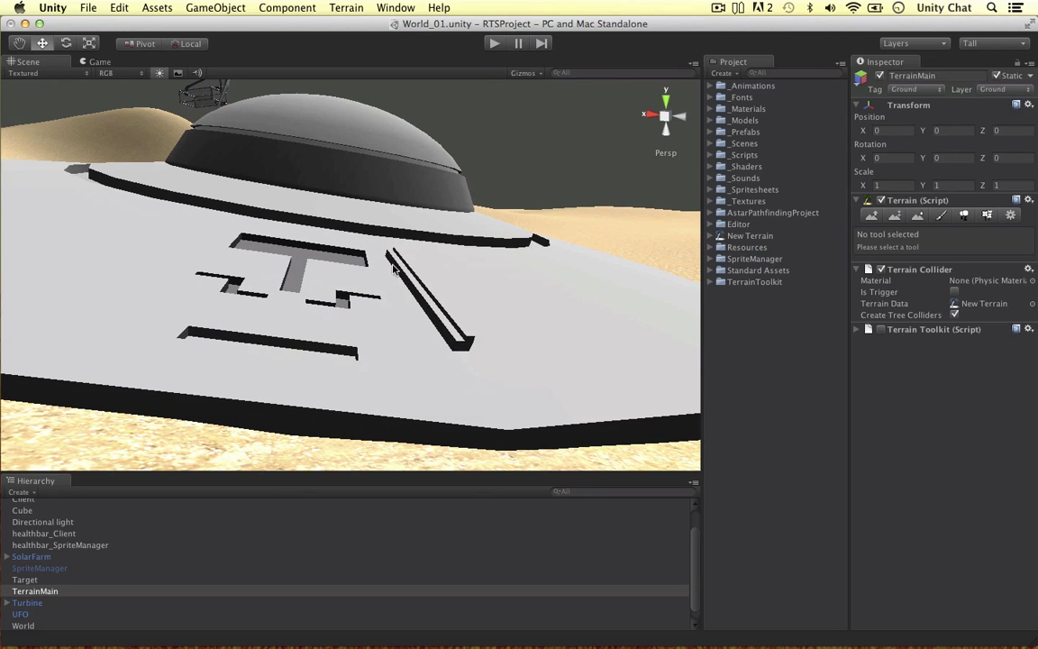
{"action": "scroll", "coordinate": [395, 270], "scroll_direction": "down", "scroll_amount": 3}
{"action": "left_click_drag", "start_coordinate": [445, 292], "coordinate": [401, 318], "text": "alt"}
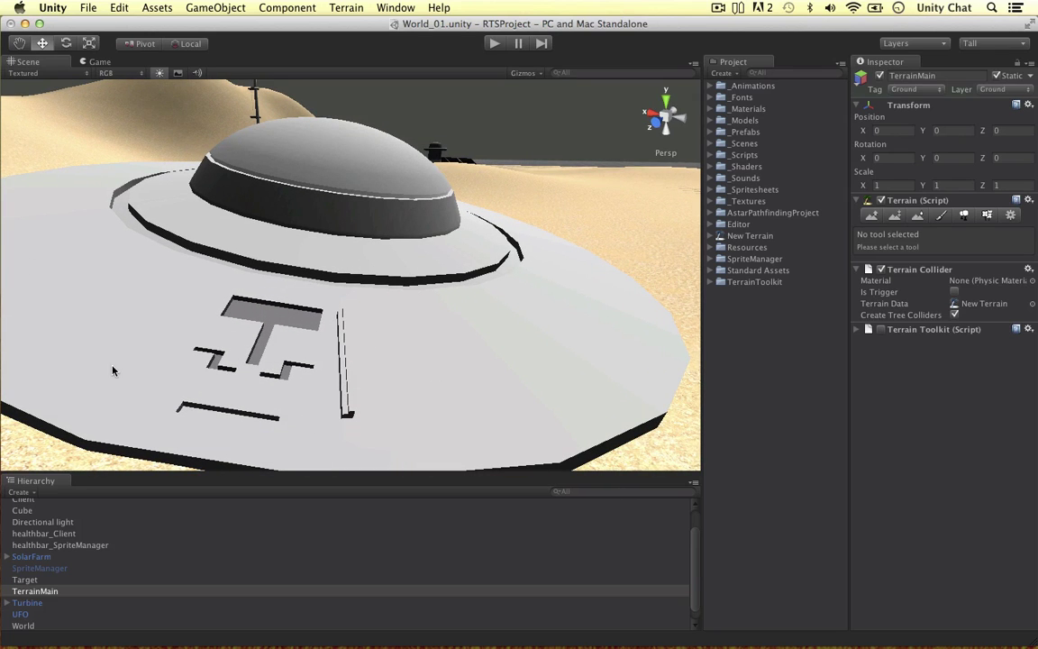
Switch to Maya and delete the construction history of the selected UFO mesh.
{"action": "key", "text": "ctrl+Left"}
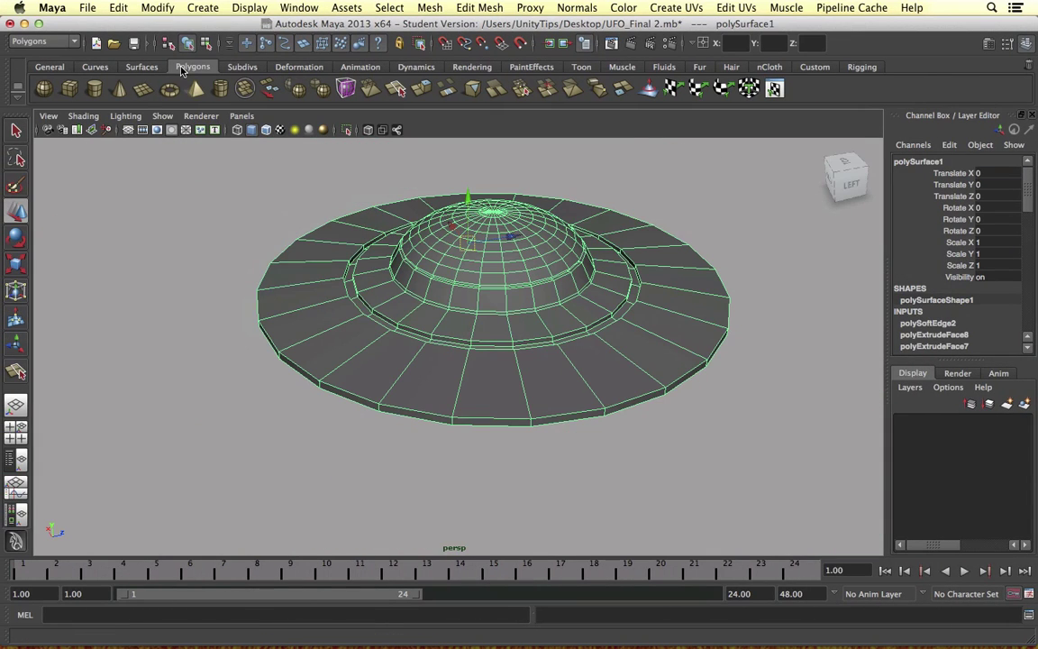
{"action": "left_click", "coordinate": [120, 8]}
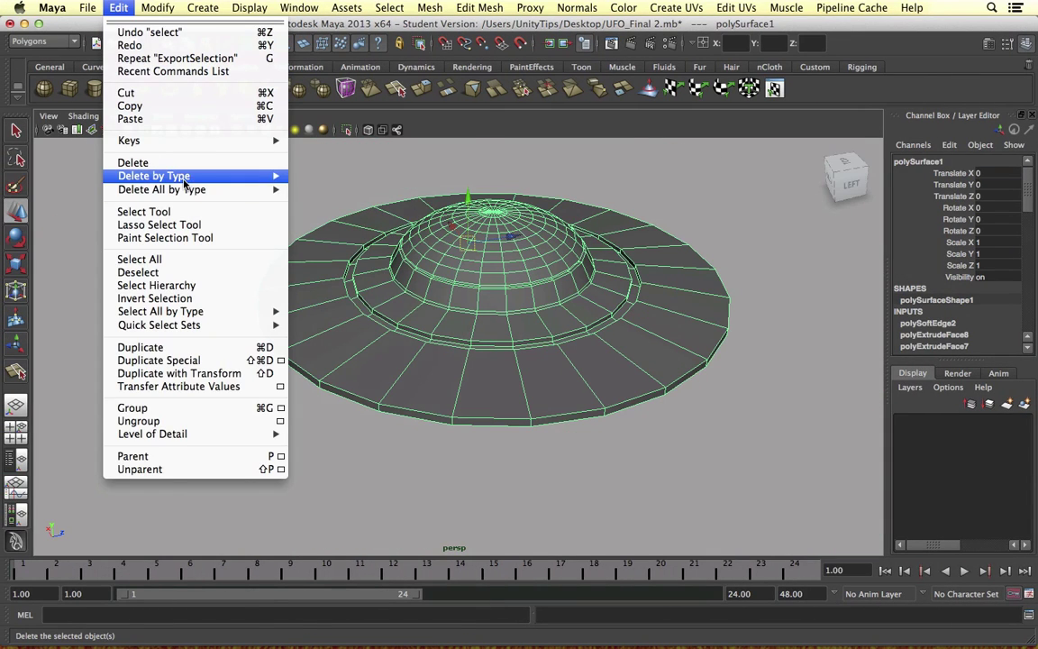
{"action": "mouse_move", "coordinate": [277, 186]}
{"action": "left_click", "coordinate": [317, 183]}
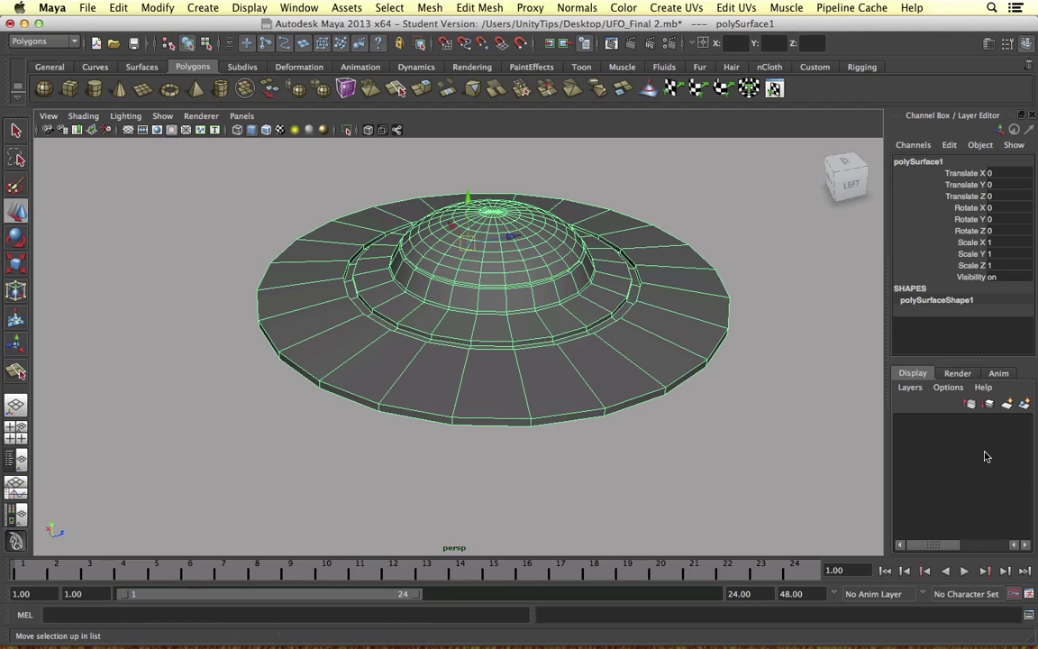
Insert four roughly evenly spaced edge loops around the UFO's outer disc, between the raised ring and the rim.
{"action": "scroll", "coordinate": [662, 259], "scroll_direction": "up", "scroll_amount": 5}
{"action": "middle_click_drag", "start_coordinate": [662, 258], "coordinate": [633, 262], "text": "alt"}
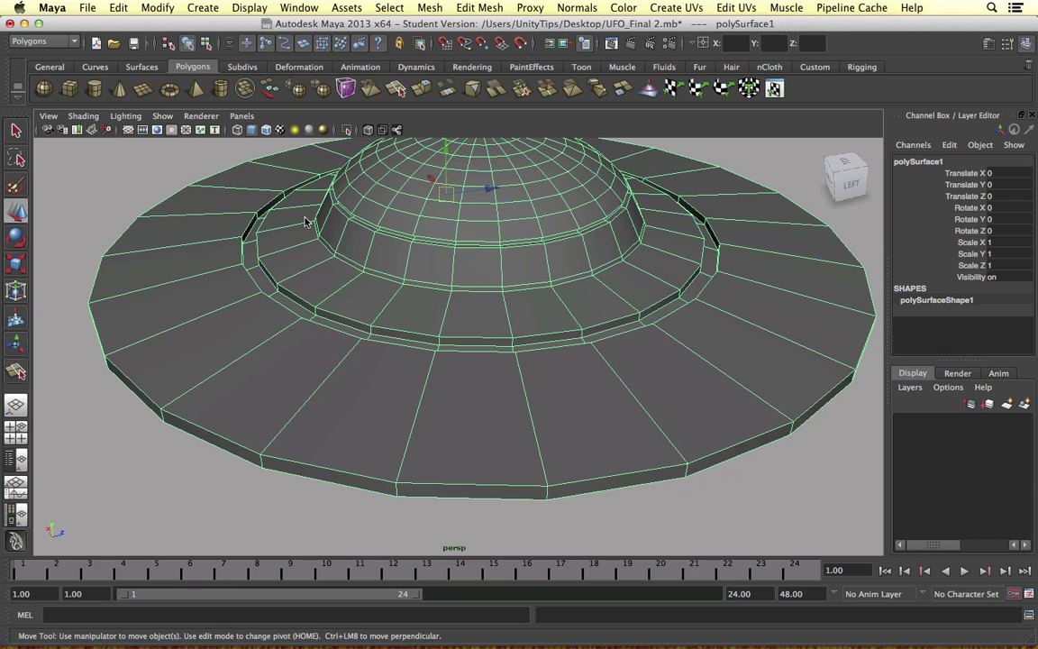
{"action": "left_click", "coordinate": [479, 7]}
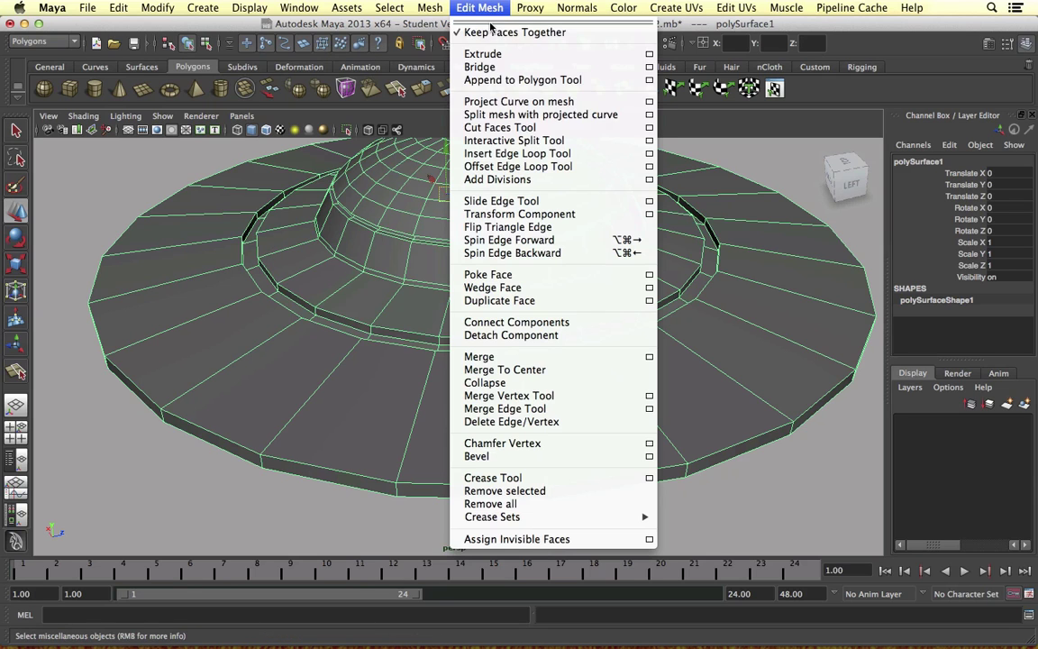
{"action": "left_click", "coordinate": [461, 146]}
{"action": "left_click", "coordinate": [521, 372]}
{"action": "left_click", "coordinate": [526, 399]}
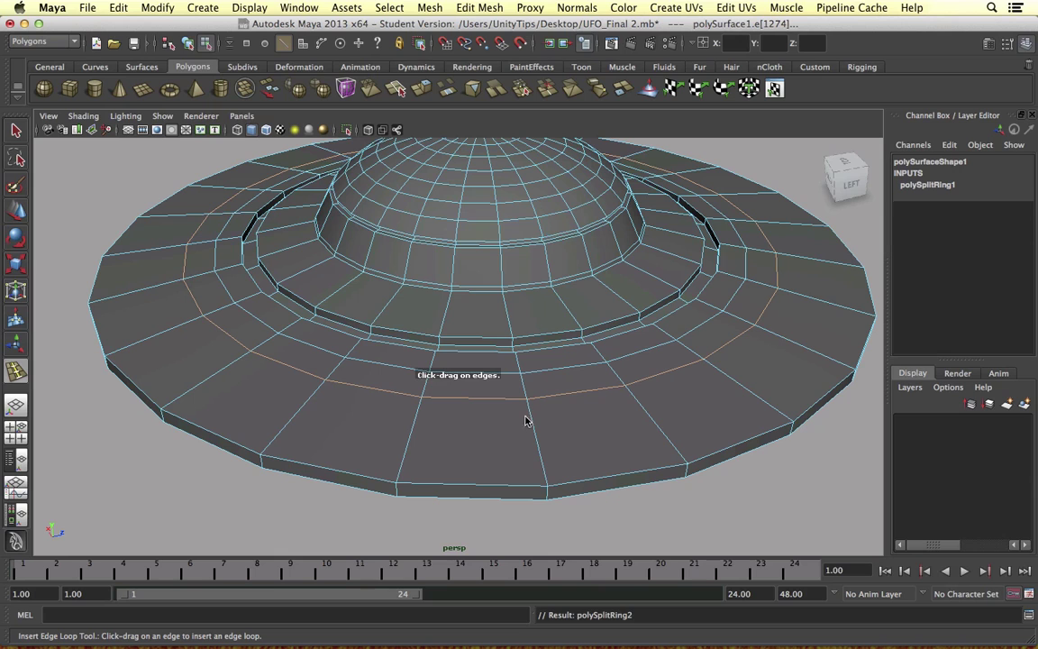
{"action": "left_click_drag", "start_coordinate": [532, 423], "coordinate": [542, 451]}
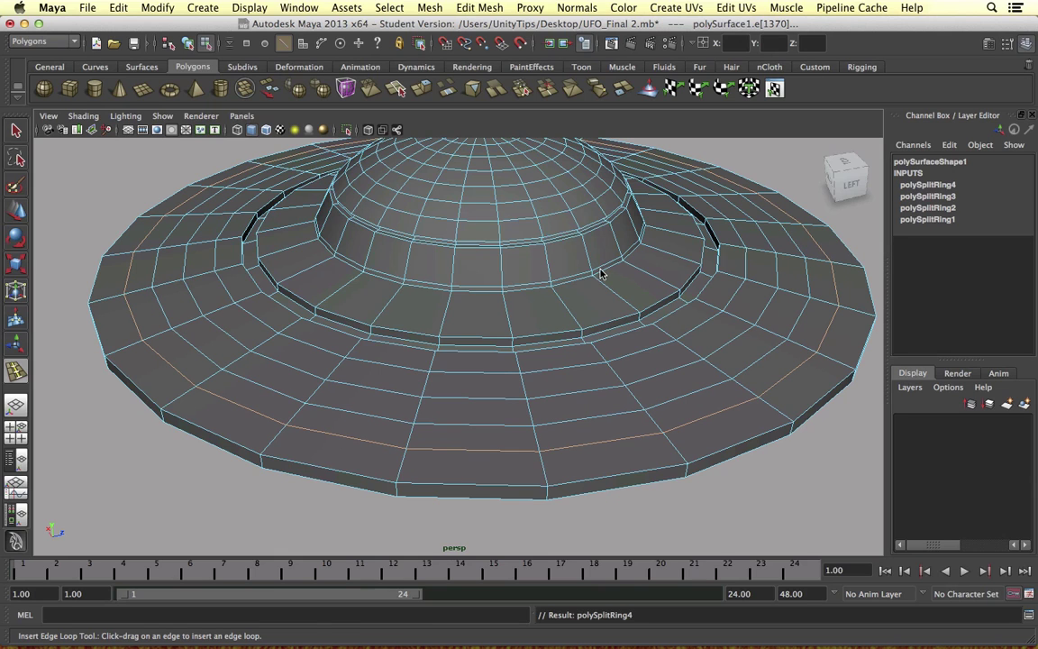
{"action": "key", "text": "w"}
{"action": "scroll", "coordinate": [329, 244], "scroll_direction": "down", "scroll_amount": 2}
{"action": "left_click", "coordinate": [216, 226]}
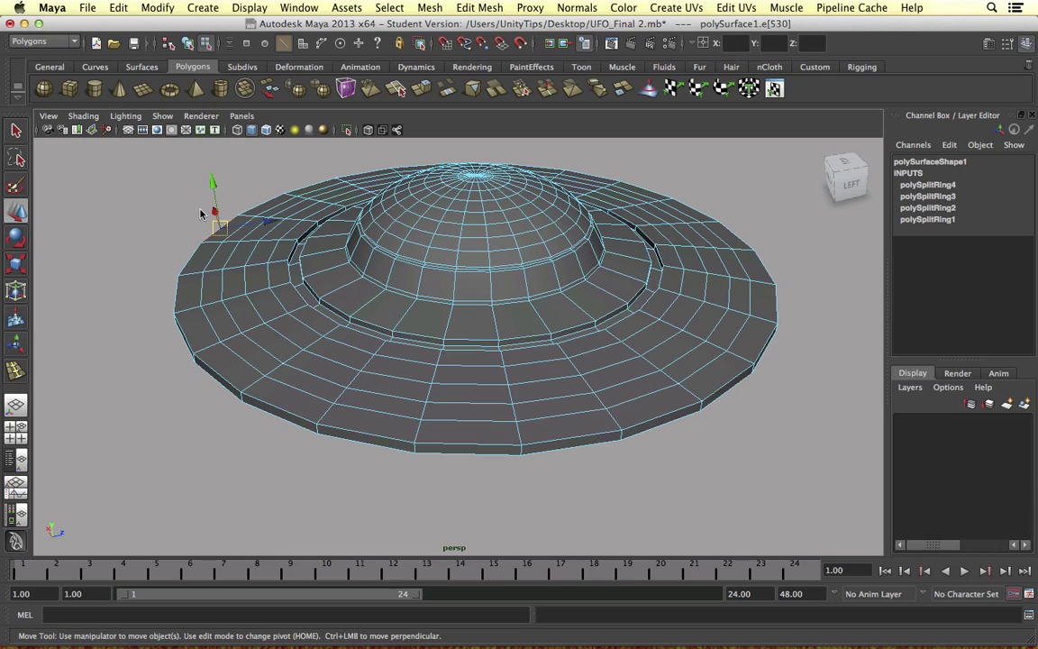
{"action": "left_click", "coordinate": [200, 208]}
{"action": "scroll", "coordinate": [280, 215], "scroll_direction": "up", "scroll_amount": 2}
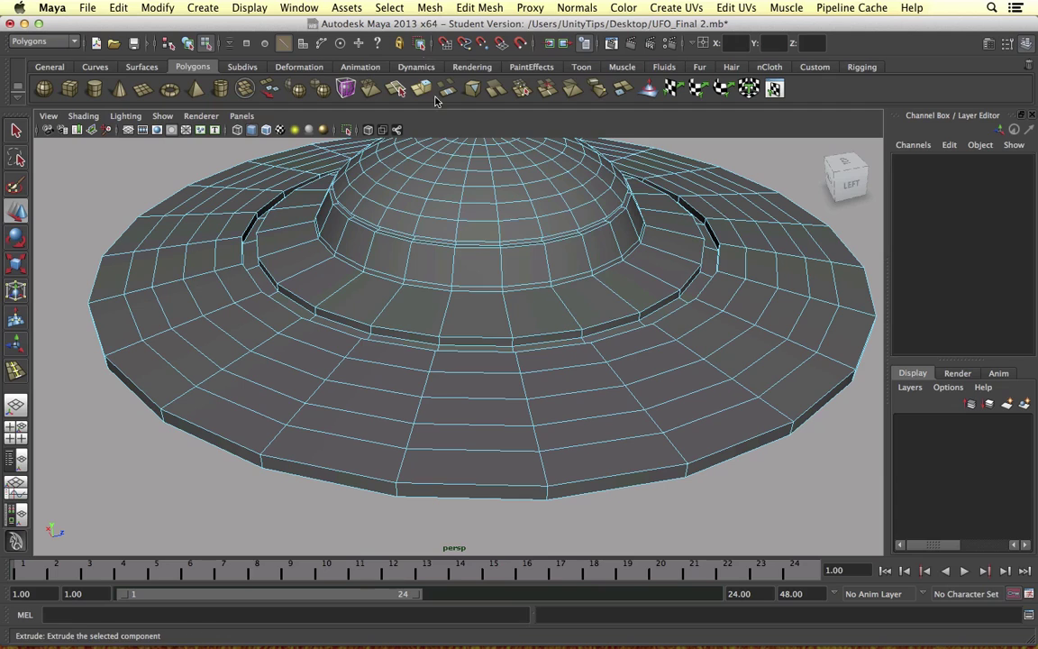
{"action": "left_click", "coordinate": [430, 7]}
{"action": "mouse_move", "coordinate": [464, 71]}
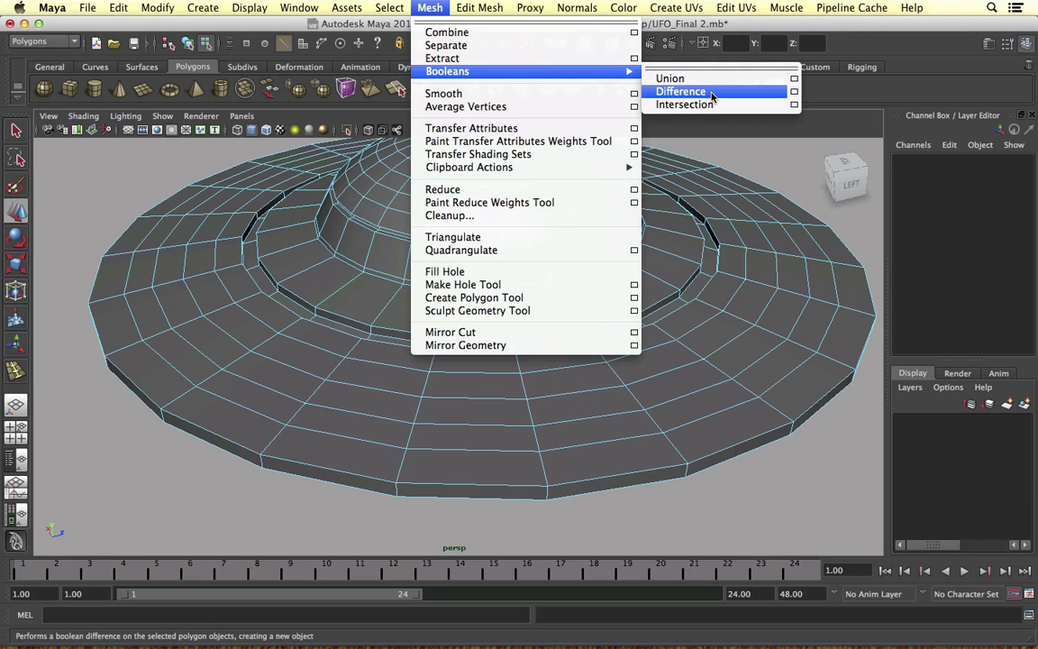
{"action": "left_click", "coordinate": [801, 453]}
{"action": "middle_click_drag", "start_coordinate": [631, 305], "coordinate": [619, 265], "text": "alt"}
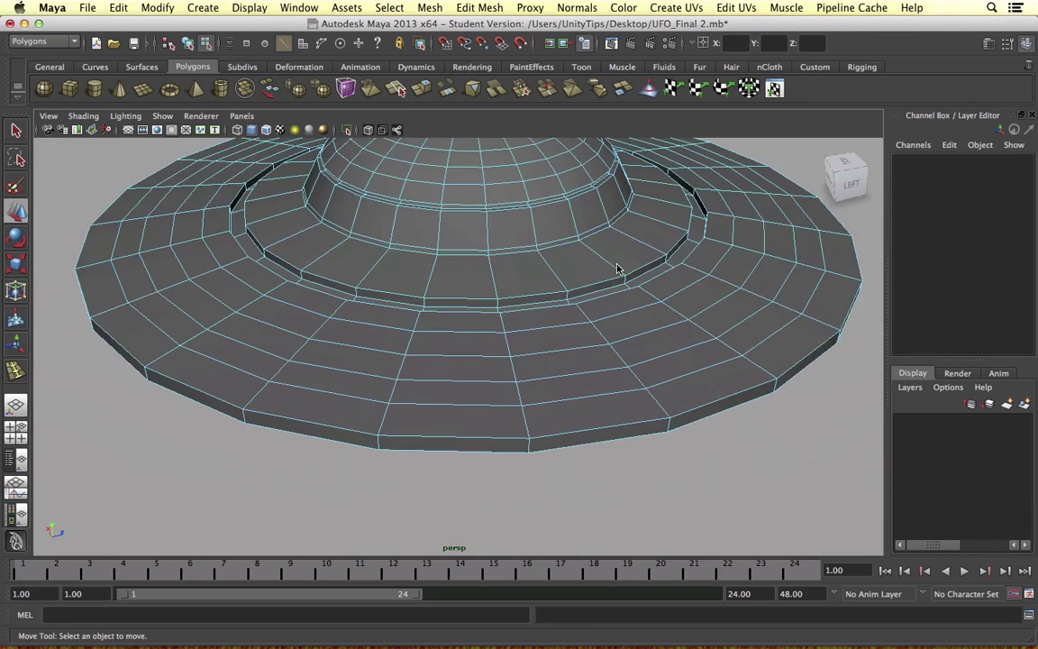
{"action": "scroll", "coordinate": [620, 267], "scroll_direction": "down", "scroll_amount": 3}
{"action": "left_click_drag", "start_coordinate": [631, 344], "coordinate": [561, 338], "text": "alt"}
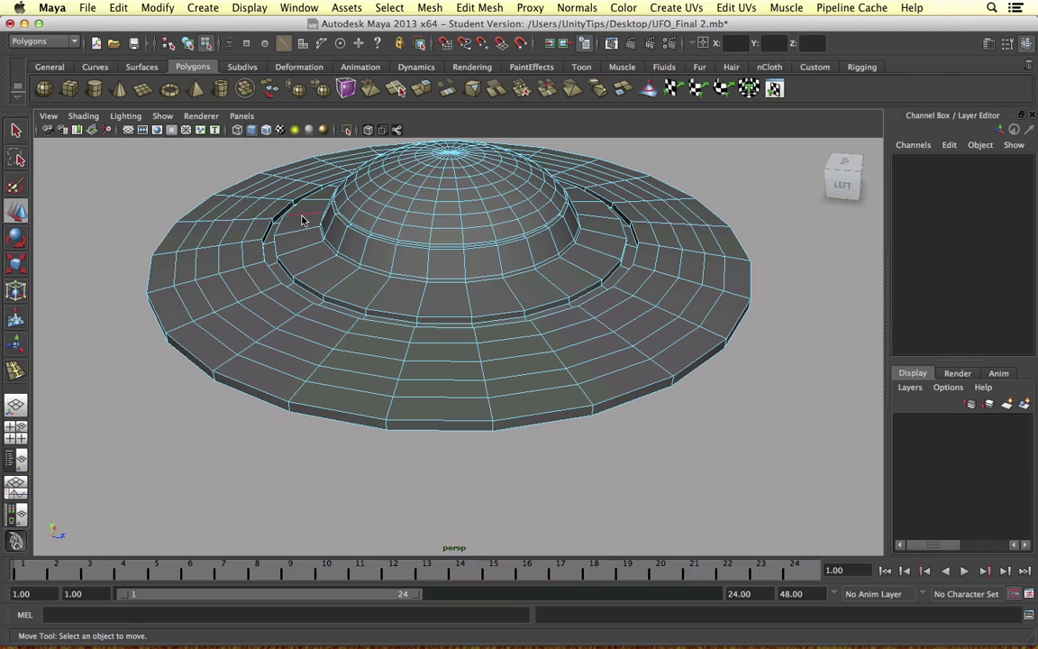
Create a polygon cube and snap it to the UFO mesh at about X -2.155, Y -1.214, Z -2.43.
{"action": "right_click_drag", "start_coordinate": [194, 228], "coordinate": [261, 206]}
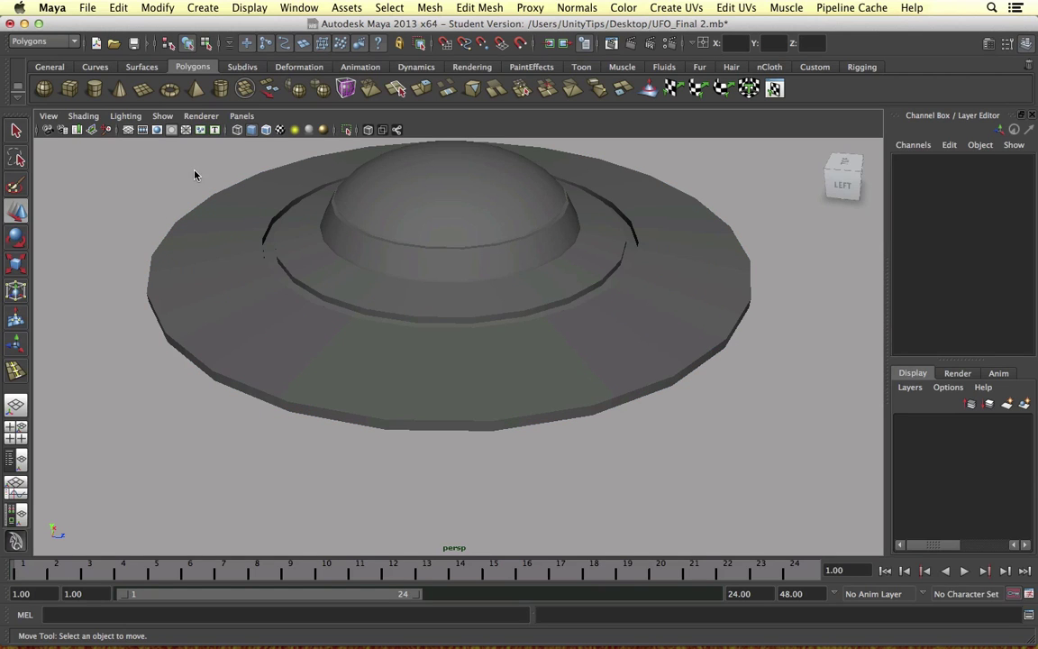
{"action": "left_click", "coordinate": [77, 89]}
{"action": "left_click_drag", "start_coordinate": [162, 414], "coordinate": [182, 411]}
{"action": "key", "text": "v"}
{"action": "middle_click_drag", "start_coordinate": [439, 244], "coordinate": [441, 238]}
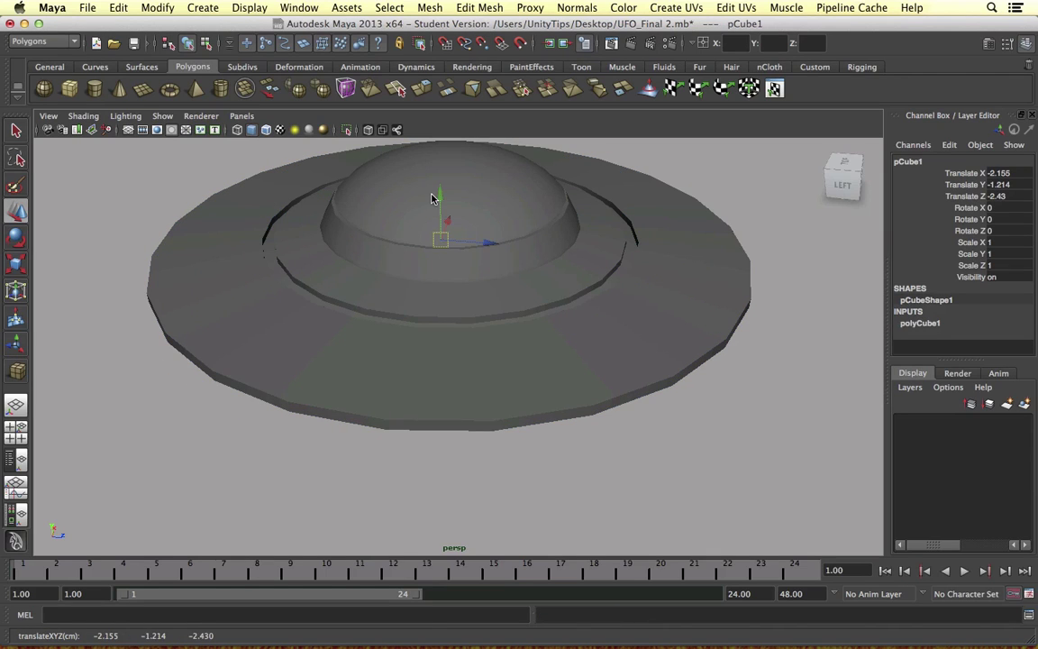
Move the cube up and out onto the UFO's ring beside the dome, to about X -15.555, Y 3.708.
{"action": "left_click_drag", "start_coordinate": [438, 198], "coordinate": [437, 148]}
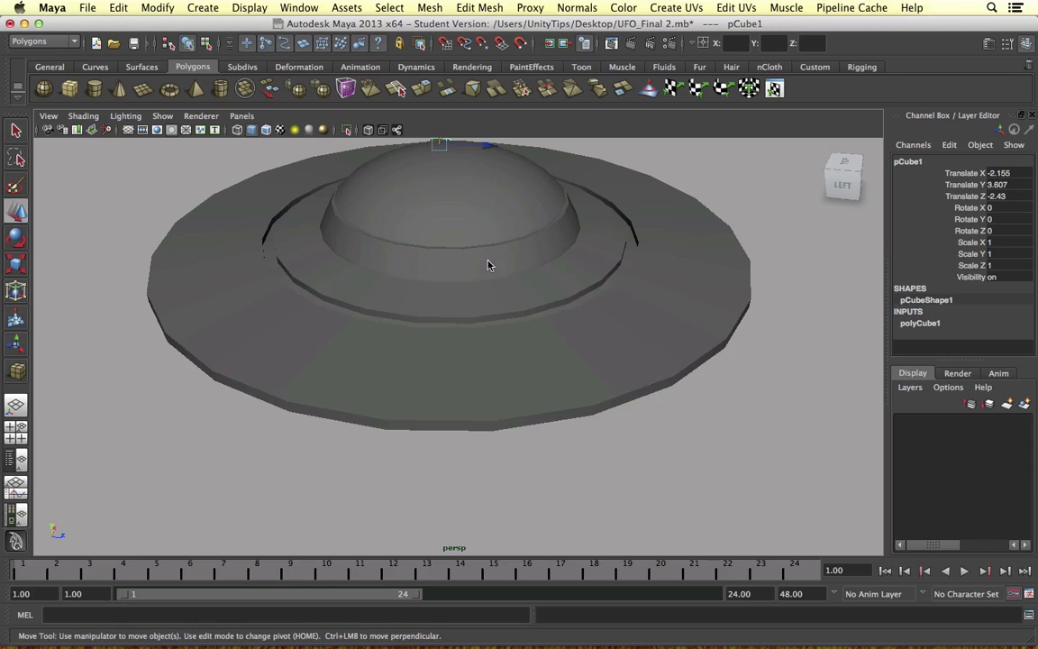
{"action": "left_click_drag", "start_coordinate": [490, 264], "coordinate": [417, 228], "text": "alt"}
{"action": "middle_click_drag", "start_coordinate": [419, 289], "coordinate": [403, 328]}
{"action": "scroll", "coordinate": [402, 329], "scroll_direction": "up", "scroll_amount": 10}
{"action": "middle_click_drag", "start_coordinate": [143, 373], "coordinate": [704, 303], "text": "alt"}
Scale the cube's two opposite end faces inward to narrow the block.
{"action": "right_click_drag", "start_coordinate": [780, 271], "coordinate": [780, 299]}
{"action": "left_click", "coordinate": [759, 293]}
{"action": "left_click_drag", "start_coordinate": [760, 297], "coordinate": [649, 299], "text": "alt"}
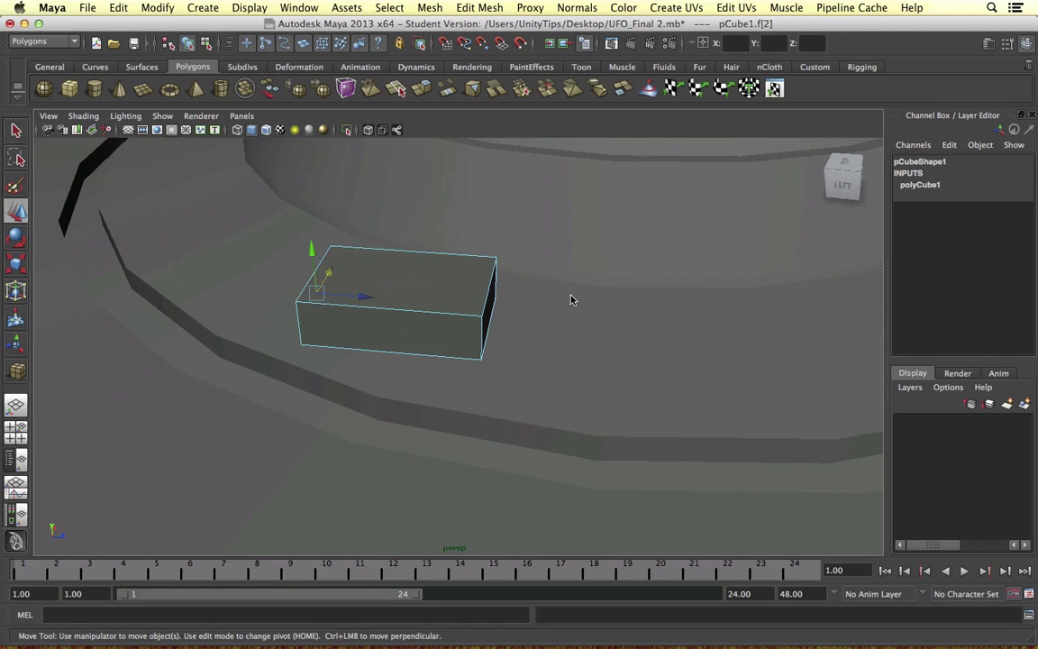
{"action": "left_click", "coordinate": [491, 300]}
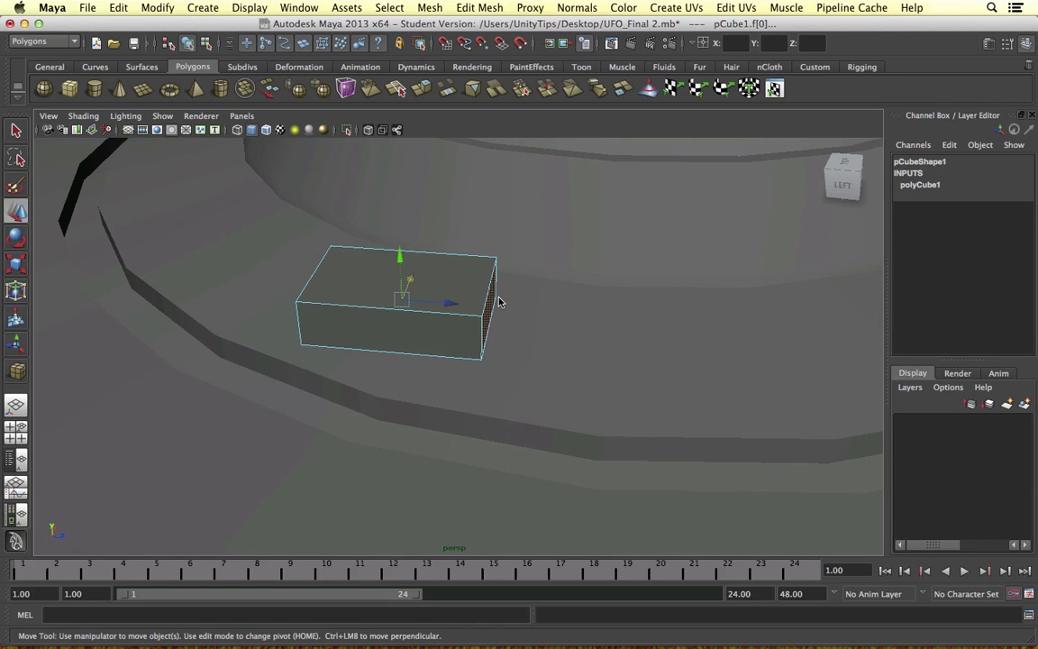
{"action": "key", "text": "t"}
{"action": "key", "text": "r"}
{"action": "left_click_drag", "start_coordinate": [465, 304], "coordinate": [432, 310]}
Extrude both end faces outward and the middle front face forward to turn the block into a T shape.
{"action": "right_click_drag", "start_coordinate": [444, 296], "coordinate": [447, 326], "text": "shift"}
{"action": "left_click_drag", "start_coordinate": [487, 309], "coordinate": [574, 312]}
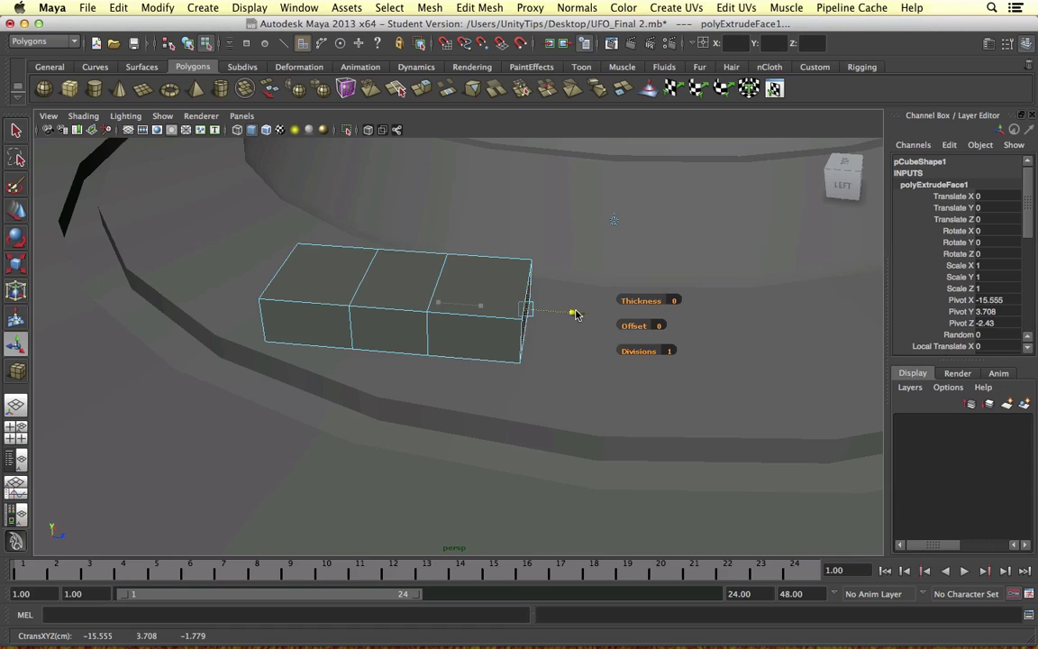
{"action": "left_click", "coordinate": [408, 320]}
{"action": "right_click_drag", "start_coordinate": [397, 325], "coordinate": [393, 352], "text": "shift"}
{"action": "left_click_drag", "start_coordinate": [365, 359], "coordinate": [367, 401]}
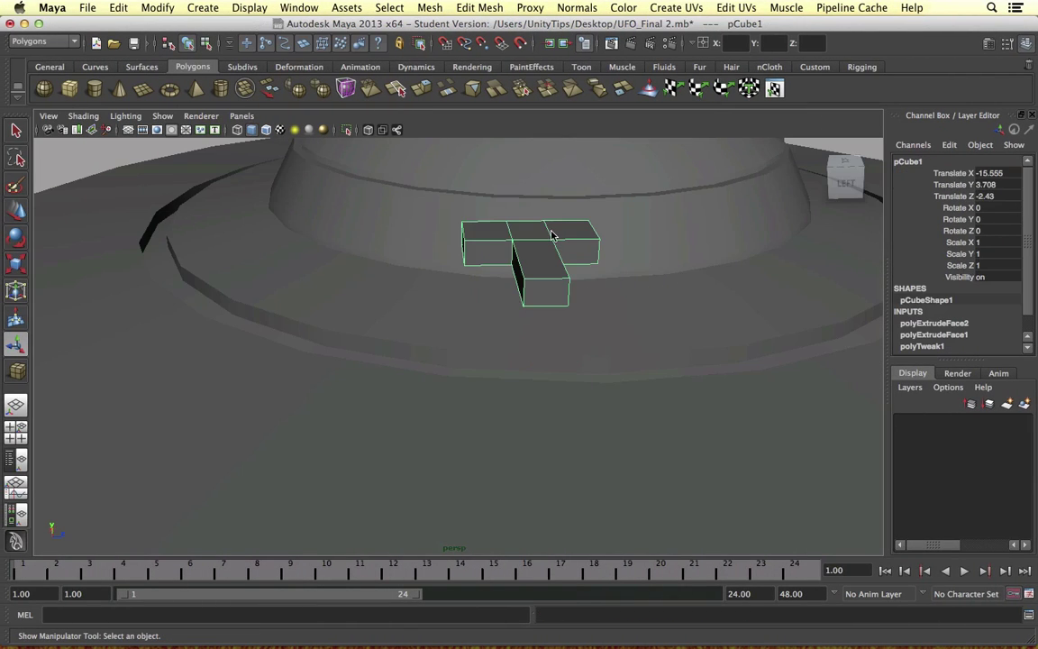
Narrow the T's stem by moving the vertices along one side of the stem and its adjoining arm inward.
{"action": "key", "text": "f"}
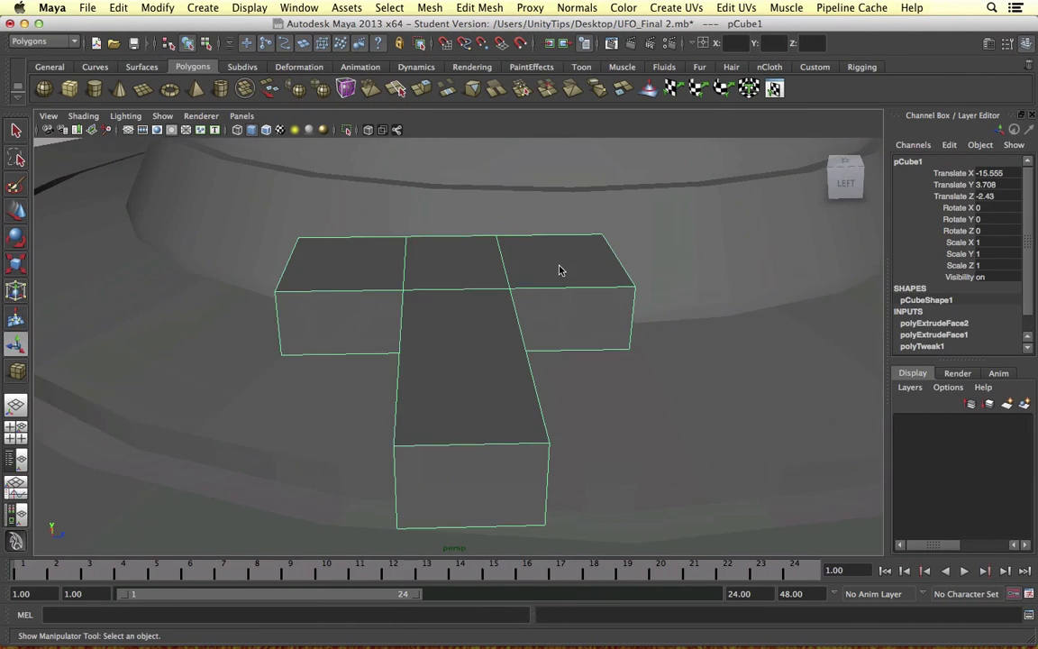
{"action": "left_click_drag", "start_coordinate": [559, 269], "coordinate": [556, 268], "text": "alt"}
{"action": "scroll", "coordinate": [556, 268], "scroll_direction": "down", "scroll_amount": 6}
{"action": "right_click_drag", "start_coordinate": [441, 322], "coordinate": [385, 283]}
{"action": "left_click_drag", "start_coordinate": [368, 269], "coordinate": [452, 460]}
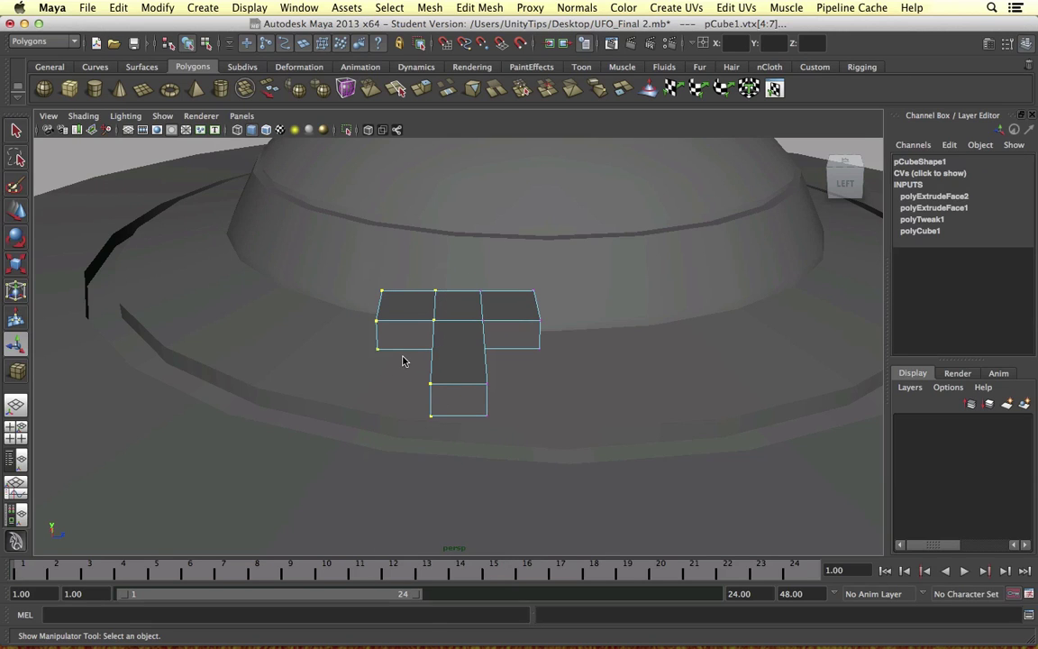
{"action": "key", "text": "w"}
{"action": "left_click_drag", "start_coordinate": [447, 350], "coordinate": [494, 321]}
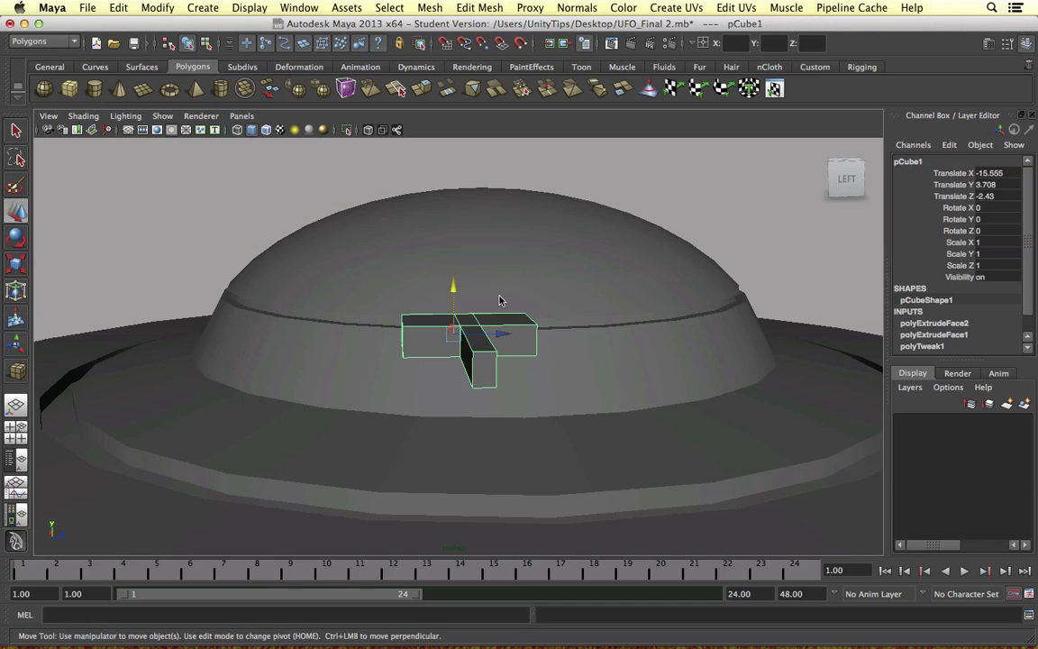
Flatten the T shape by lowering its upper vertices in the front view, then return to the perspective view.
{"action": "key", "text": "space"}
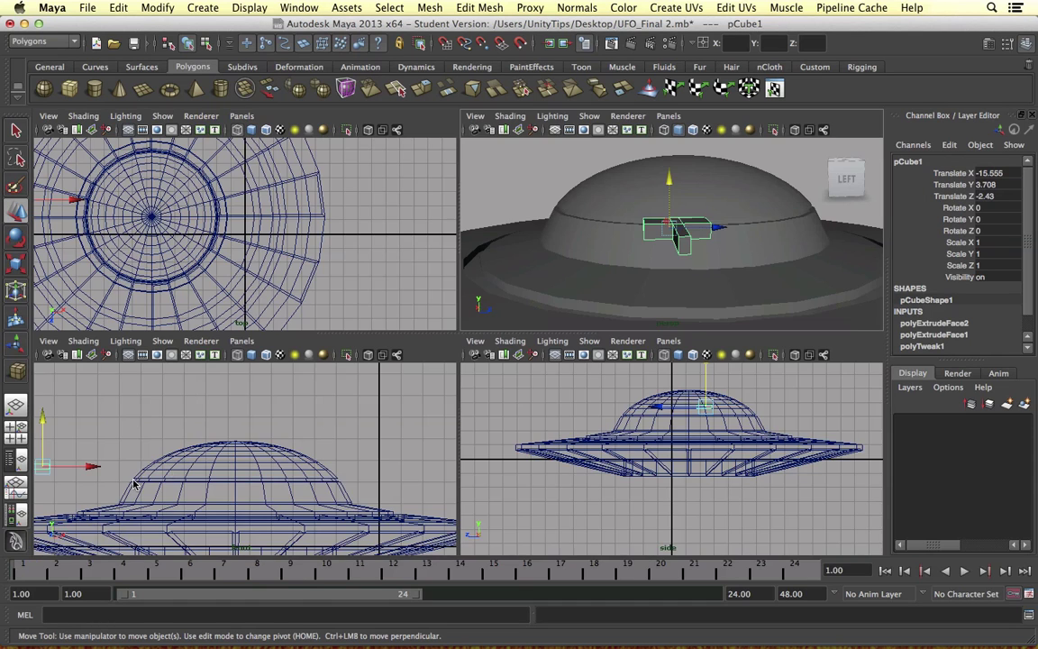
{"action": "key", "text": "space"}
{"action": "middle_click_drag", "start_coordinate": [379, 409], "coordinate": [477, 417], "text": "alt"}
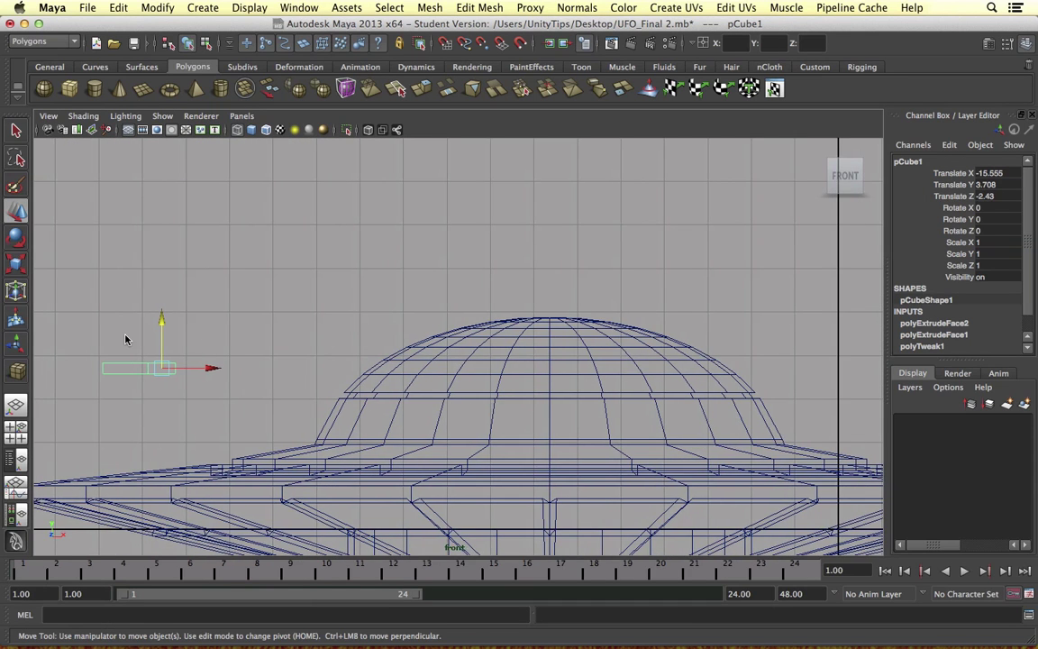
{"action": "key", "text": "f"}
{"action": "scroll", "coordinate": [426, 369], "scroll_direction": "down", "scroll_amount": 10}
{"action": "right_click_drag", "start_coordinate": [426, 370], "coordinate": [377, 364]}
{"action": "left_click_drag", "start_coordinate": [459, 297], "coordinate": [458, 305]}
{"action": "key", "text": "space"}
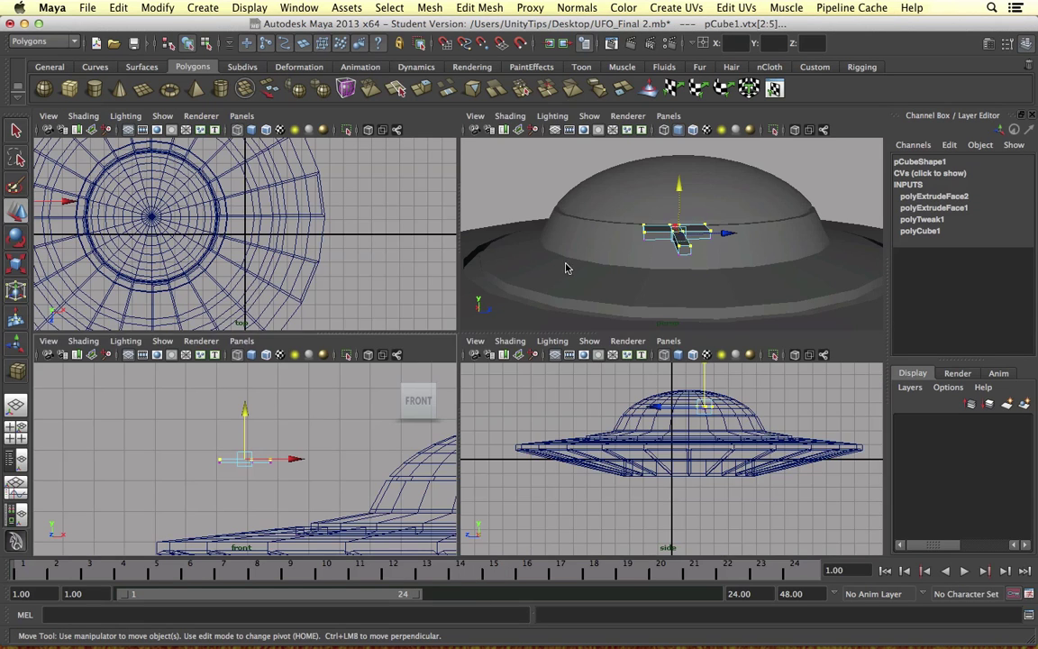
{"action": "key", "text": "space"}
{"action": "scroll", "coordinate": [528, 330], "scroll_direction": "down", "scroll_amount": 3}
{"action": "middle_click_drag", "start_coordinate": [516, 330], "coordinate": [503, 342], "text": "alt"}
Check the T-shaped recess on the finished UFO in Unity, then return to Maya and switch the T block to object mode.
{"action": "right_click_drag", "start_coordinate": [505, 347], "coordinate": [566, 322]}
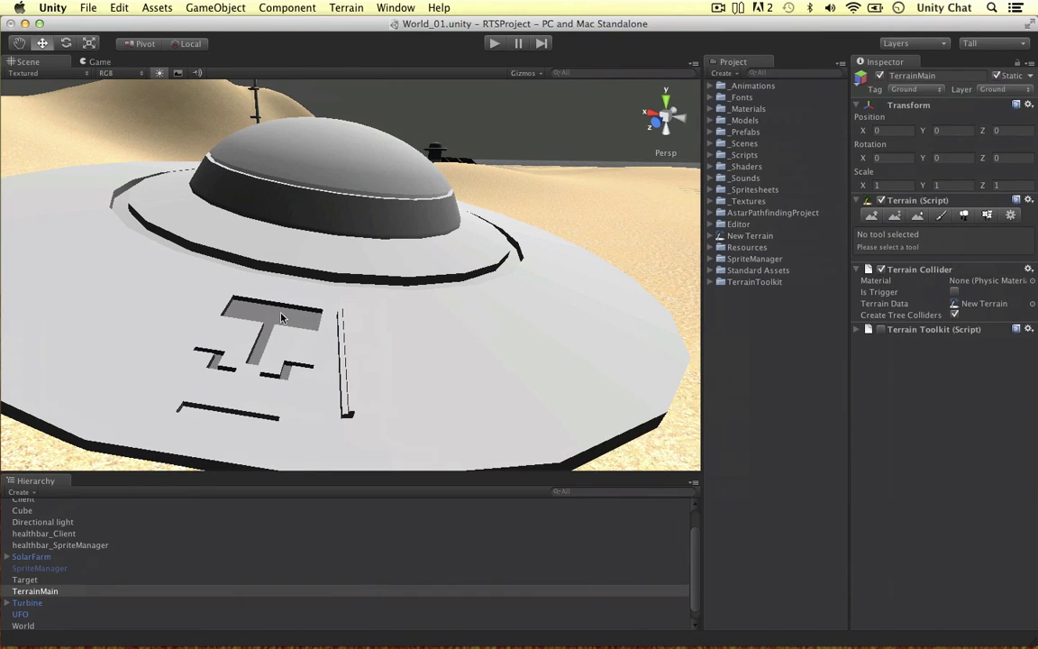
{"action": "key", "text": "ctrl+Left"}
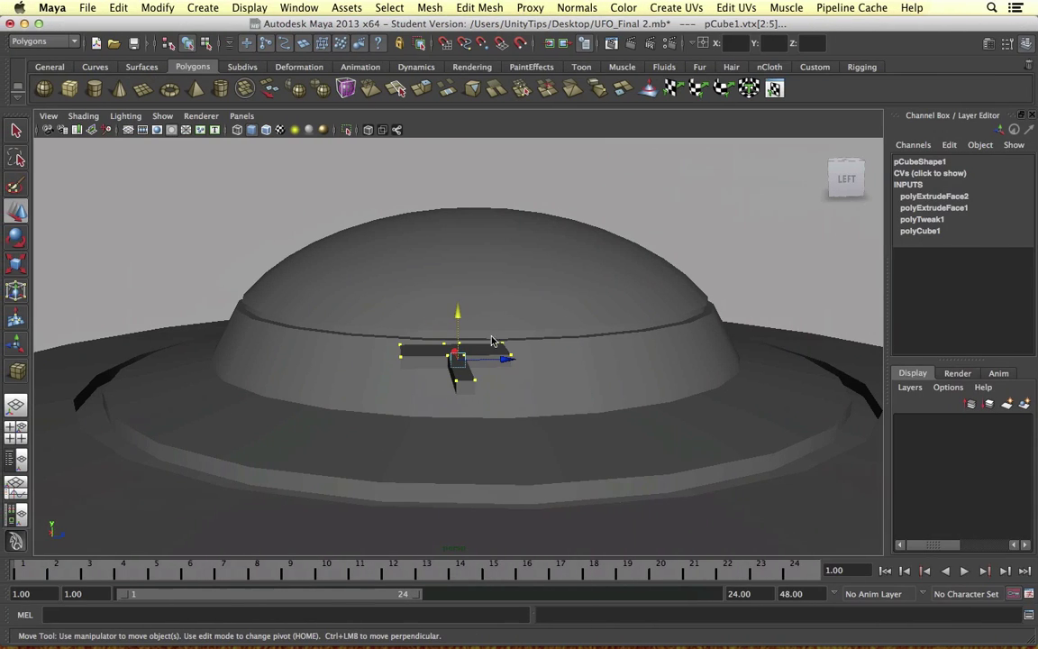
{"action": "right_click_drag", "start_coordinate": [478, 350], "coordinate": [532, 327]}
{"action": "left_click_drag", "start_coordinate": [532, 327], "coordinate": [486, 369], "text": "alt"}
{"action": "scroll", "coordinate": [477, 367], "scroll_direction": "down", "scroll_amount": 5}
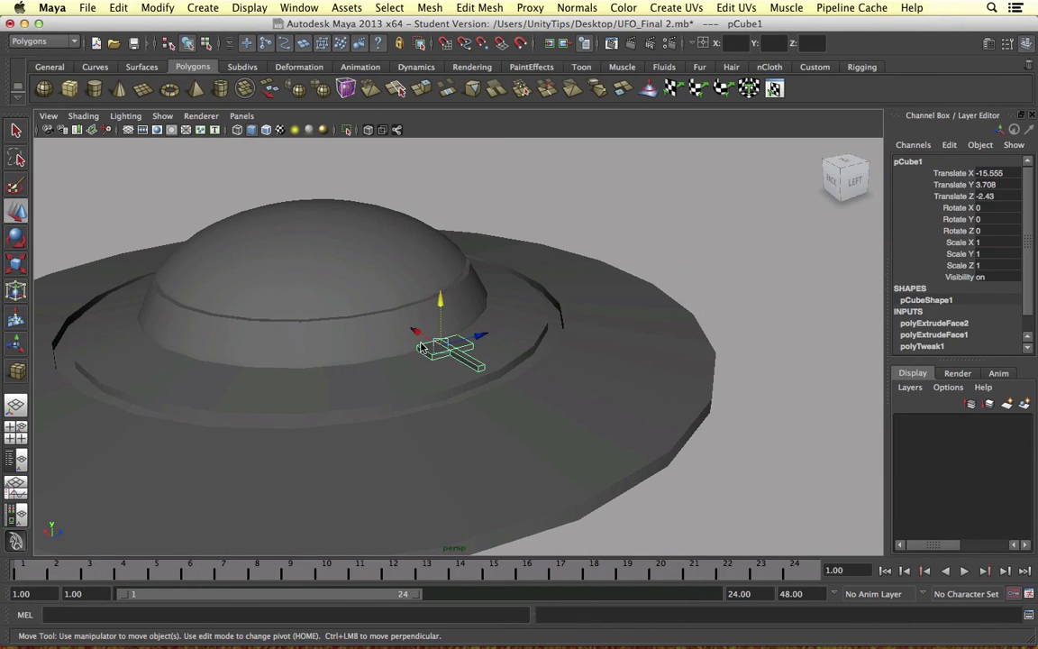
Turn on Wireframe on Shaded in the perspective view and clear the selection.
{"action": "left_click", "coordinate": [506, 406]}
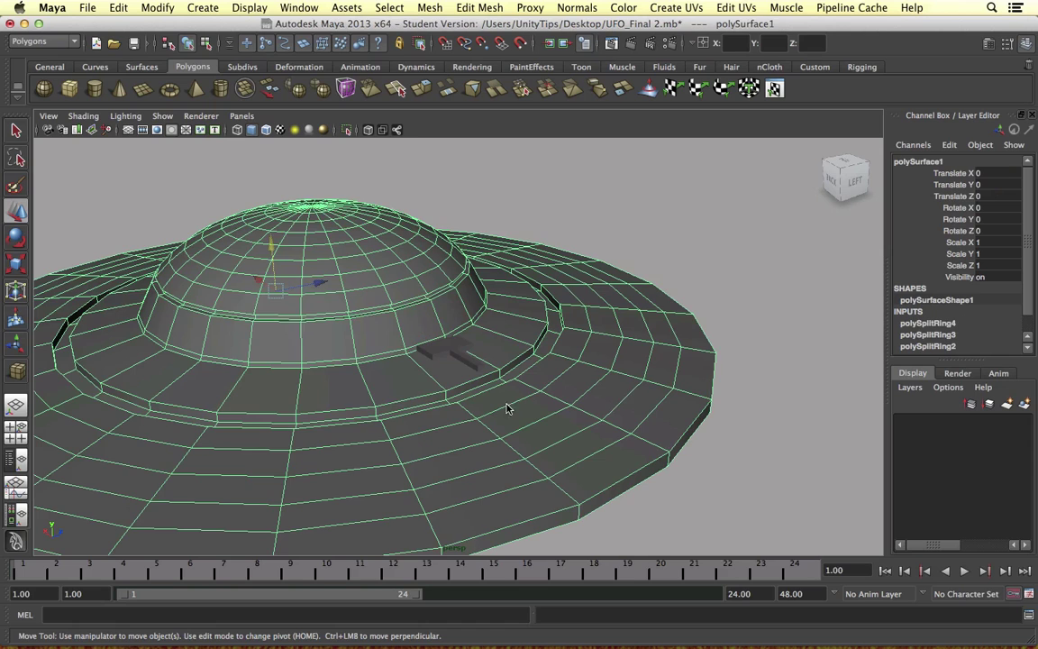
{"action": "left_click", "coordinate": [88, 117]}
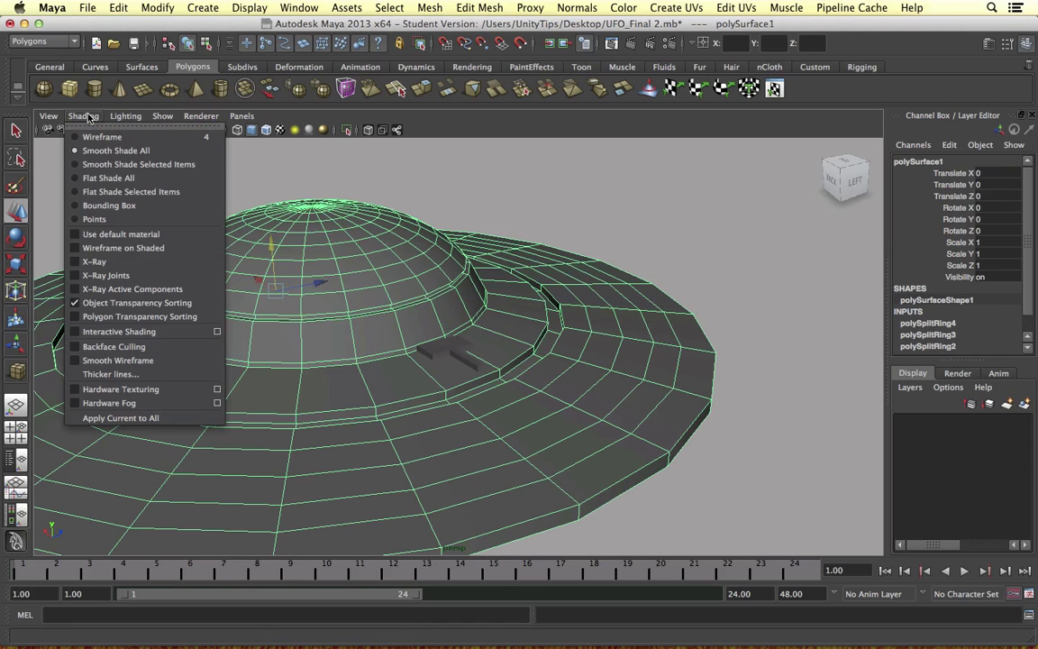
{"action": "left_click", "coordinate": [109, 248]}
{"action": "left_click", "coordinate": [728, 366]}
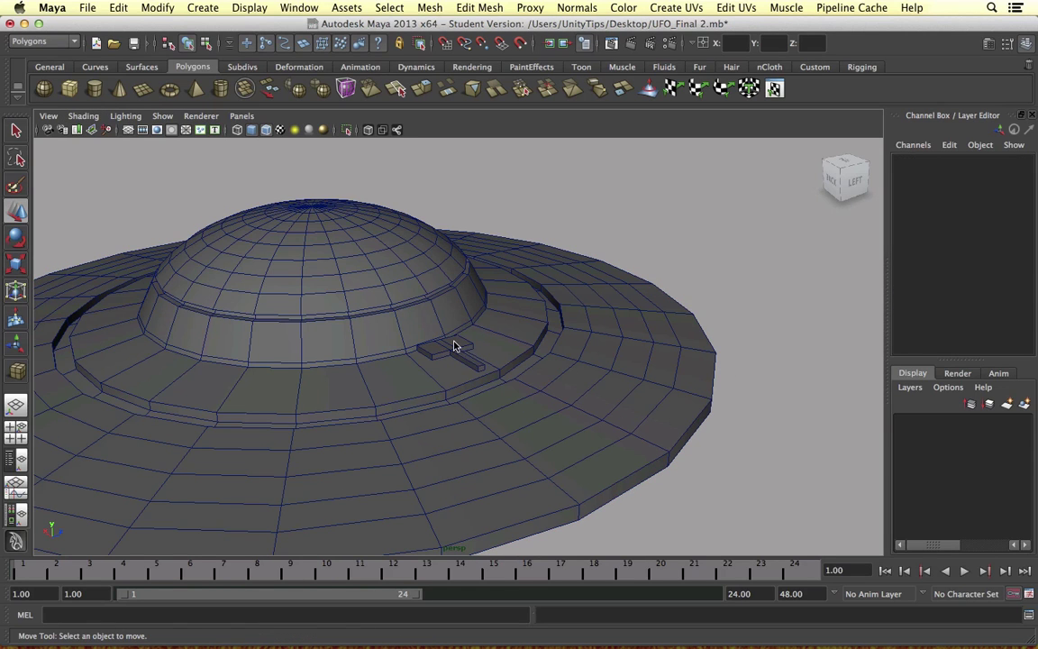
Move the T block down and outward onto the UFO's hull below the raised ring, and frame it.
{"action": "left_click", "coordinate": [455, 346]}
{"action": "left_click_drag", "start_coordinate": [436, 304], "coordinate": [445, 394]}
{"action": "left_click_drag", "start_coordinate": [477, 427], "coordinate": [466, 441]}
{"action": "key", "text": "f"}
Rotate the T block to about -0.6, -5.3 and 6.4 degrees in X, Y and Z to follow the hull's slope.
{"action": "key", "text": "e"}
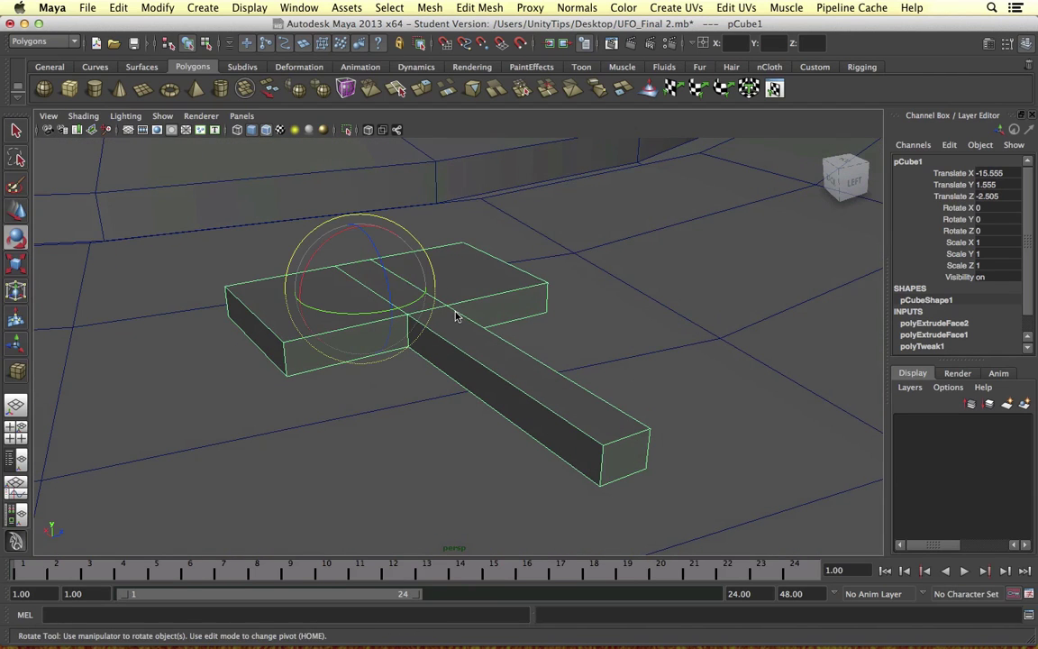
{"action": "left_click_drag", "start_coordinate": [405, 310], "coordinate": [390, 337]}
{"action": "scroll", "coordinate": [391, 310], "scroll_direction": "down", "scroll_amount": 5}
{"action": "left_click_drag", "start_coordinate": [421, 267], "coordinate": [375, 312], "text": "alt"}
{"action": "key", "text": "w"}
{"action": "left_click_drag", "start_coordinate": [538, 296], "coordinate": [405, 295], "text": "alt"}
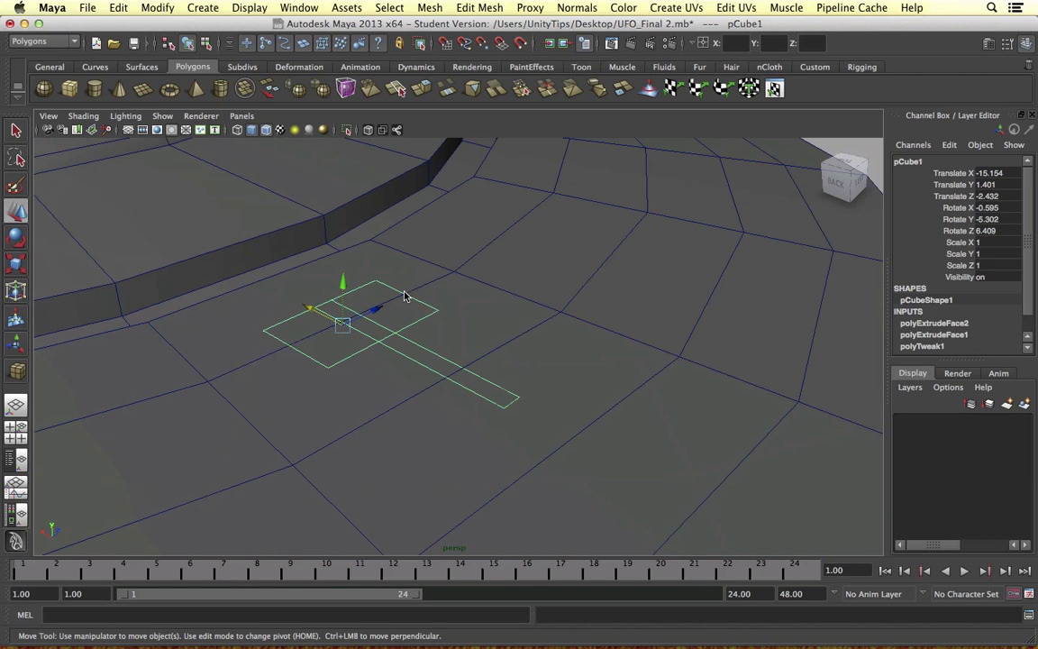
Shift the T block to about X -15.18, Y 1.45, Z -2.43 so it sits partly sunk in the hull.
{"action": "left_click_drag", "start_coordinate": [309, 313], "coordinate": [352, 311]}
{"action": "left_click_drag", "start_coordinate": [521, 307], "coordinate": [400, 304], "text": "alt"}
{"action": "left_click_drag", "start_coordinate": [526, 402], "coordinate": [516, 369], "text": "alt"}
{"action": "scroll", "coordinate": [516, 368], "scroll_direction": "down", "scroll_amount": 5}
{"action": "left_click_drag", "start_coordinate": [499, 326], "coordinate": [491, 360], "text": "alt"}
{"action": "scroll", "coordinate": [488, 360], "scroll_direction": "up", "scroll_amount": 5}
{"action": "left_click_drag", "start_coordinate": [634, 313], "coordinate": [591, 324], "text": "alt"}
Try a Boolean Difference that subtracts the T block from the UFO hull.
{"action": "left_click", "coordinate": [651, 268]}
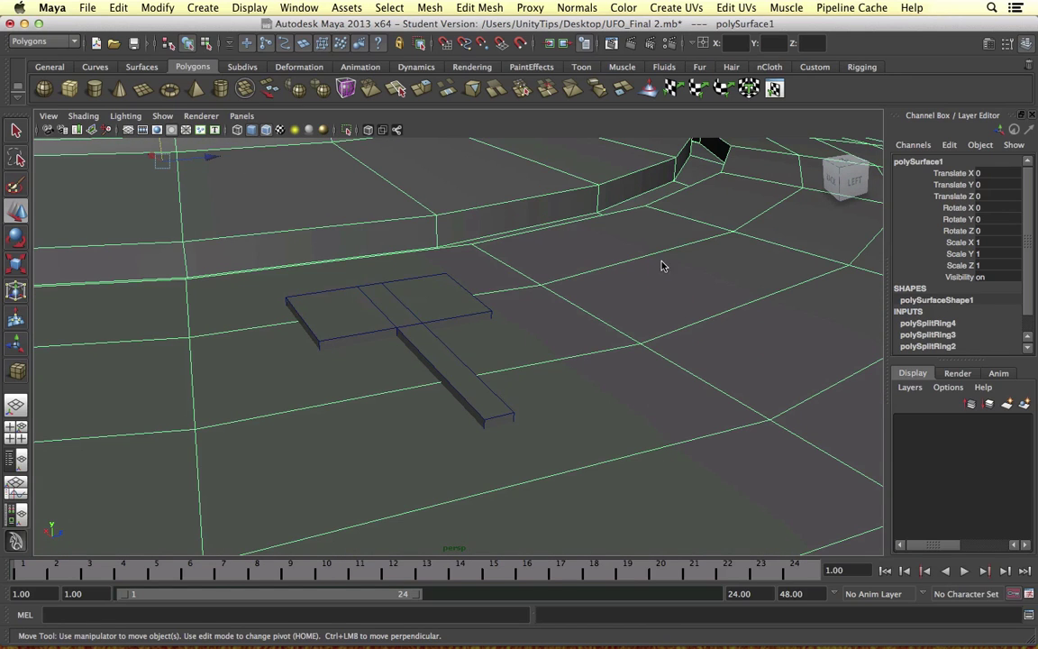
{"action": "left_click", "coordinate": [396, 303]}
{"action": "left_click", "coordinate": [428, 7]}
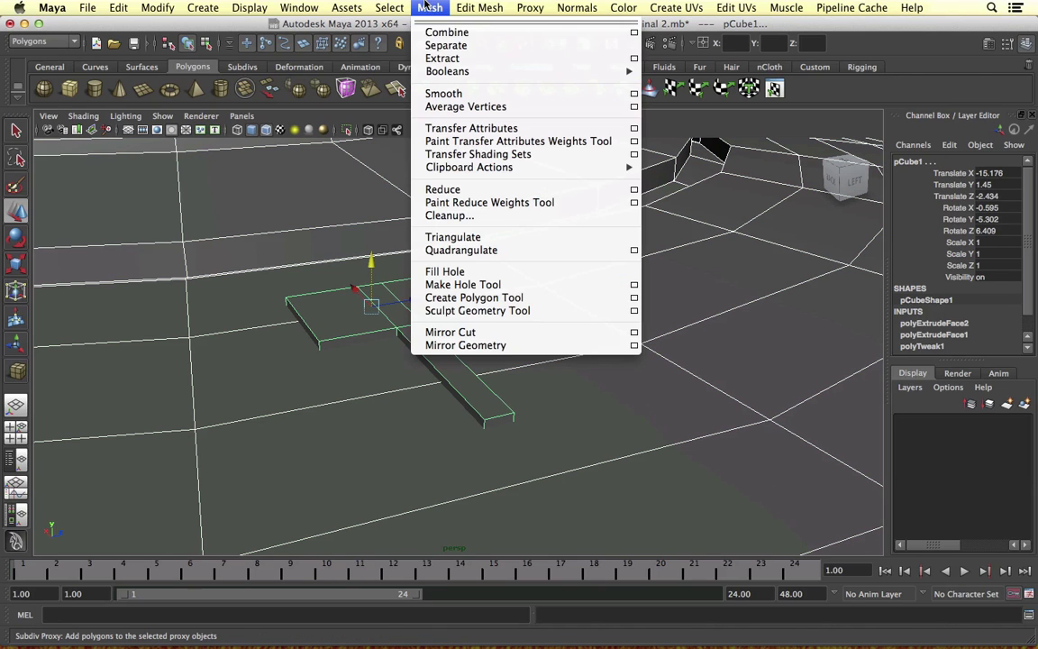
{"action": "mouse_move", "coordinate": [621, 71]}
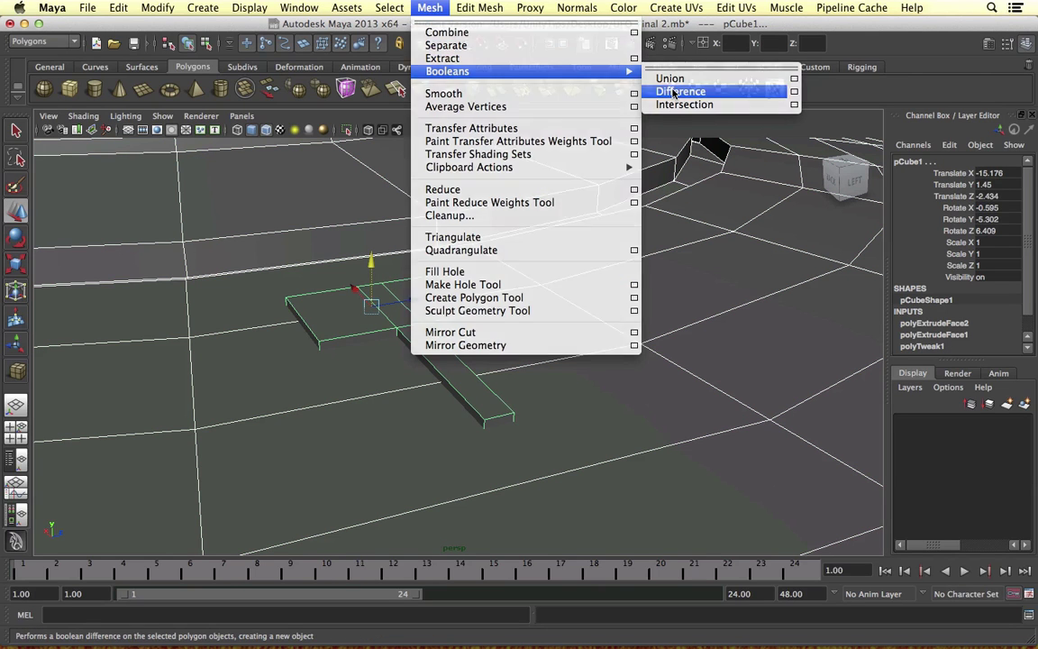
{"action": "left_click", "coordinate": [674, 92]}
{"action": "left_click_drag", "start_coordinate": [538, 319], "coordinate": [482, 331], "text": "alt"}
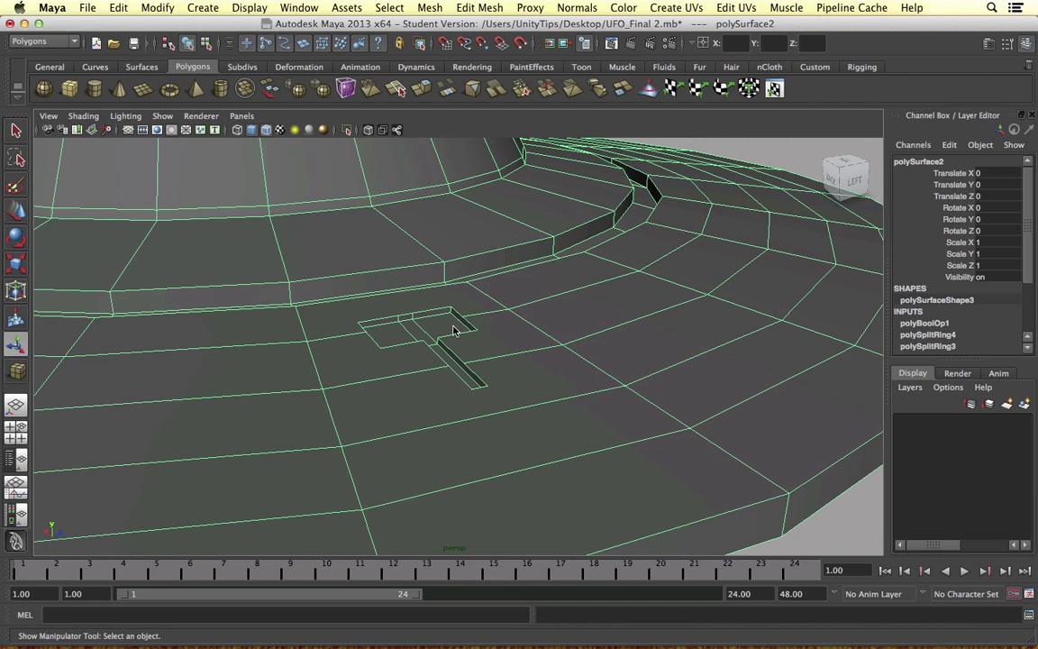
Undo the Boolean Difference to get the separate T block back.
{"action": "key", "text": "z"}
{"action": "key", "text": "z"}
{"action": "key", "text": "z"}
{"action": "key", "text": "z"}
{"action": "key", "text": "z"}
{"action": "key", "text": "z"}
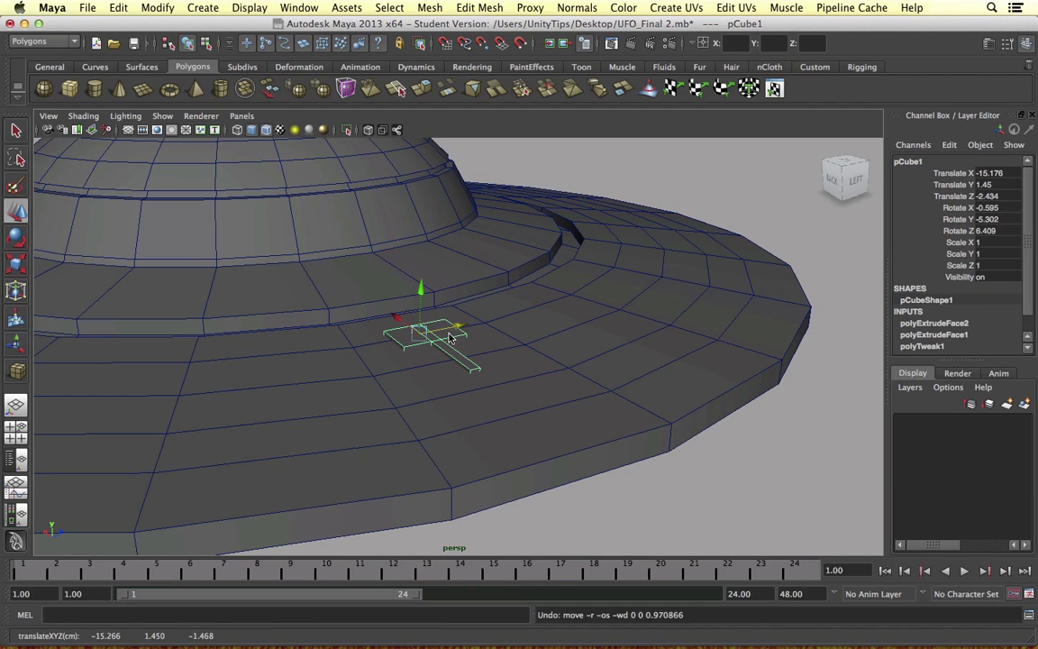
Duplicate the T block and move one copy outside the hull as a spare, keeping the other in place.
{"action": "key", "text": "ctrl+d"}
{"action": "left_click_drag", "start_coordinate": [451, 338], "coordinate": [744, 396]}
{"action": "left_click", "coordinate": [457, 337]}
Subtract the embedded T block from the UFO hull with a Boolean Difference.
{"action": "left_click", "coordinate": [584, 375]}
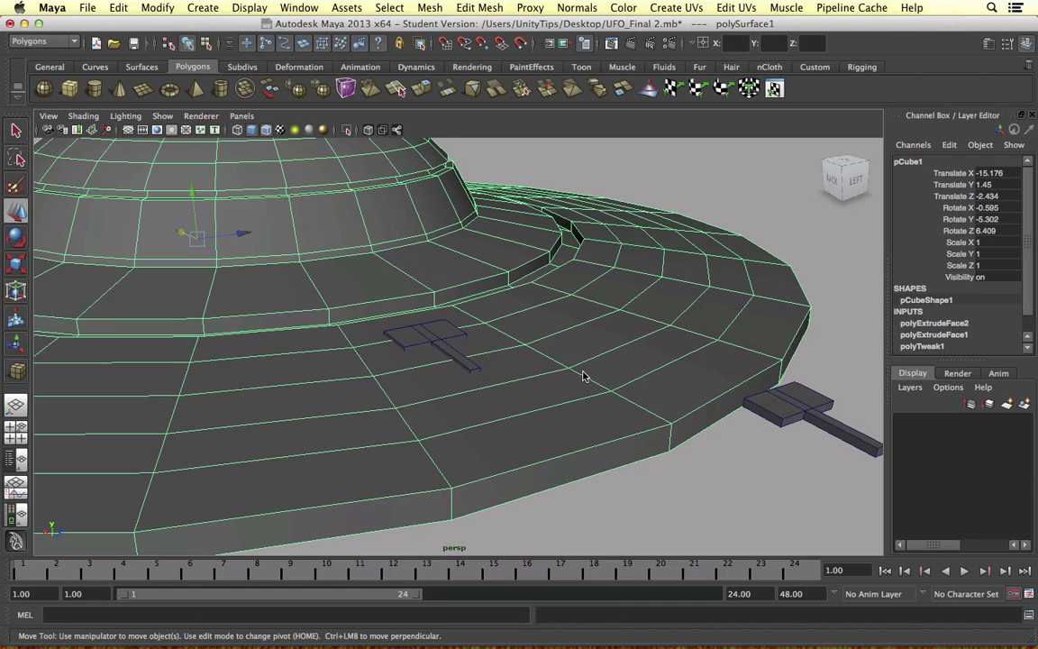
{"action": "left_click", "coordinate": [448, 337], "text": "shift"}
{"action": "left_click", "coordinate": [429, 7]}
{"action": "mouse_move", "coordinate": [486, 71]}
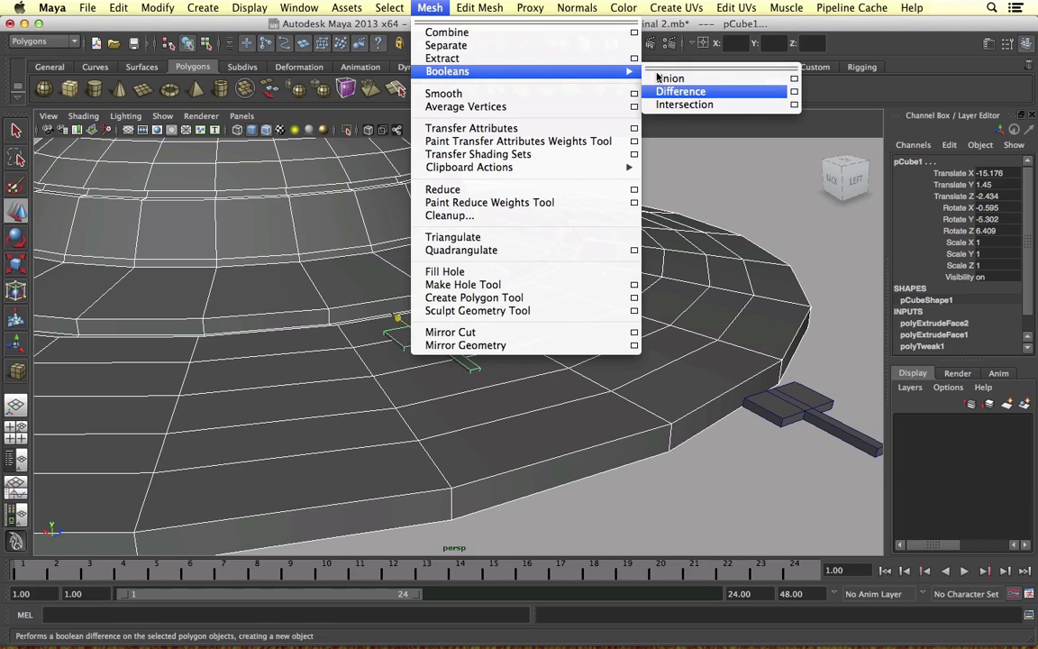
{"action": "left_click", "coordinate": [686, 93]}
Select the four floor faces of the T recess and move them vertically to adjust its depth.
{"action": "scroll", "coordinate": [573, 258], "scroll_direction": "up", "scroll_amount": 6}
{"action": "left_click_drag", "start_coordinate": [570, 264], "coordinate": [510, 289], "text": "alt"}
{"action": "right_click_drag", "start_coordinate": [509, 289], "coordinate": [507, 322]}
{"action": "left_click", "coordinate": [512, 301]}
{"action": "left_click", "coordinate": [512, 301]}
{"action": "left_click", "coordinate": [584, 305], "text": "shift"}
{"action": "left_click", "coordinate": [621, 313], "text": "shift"}
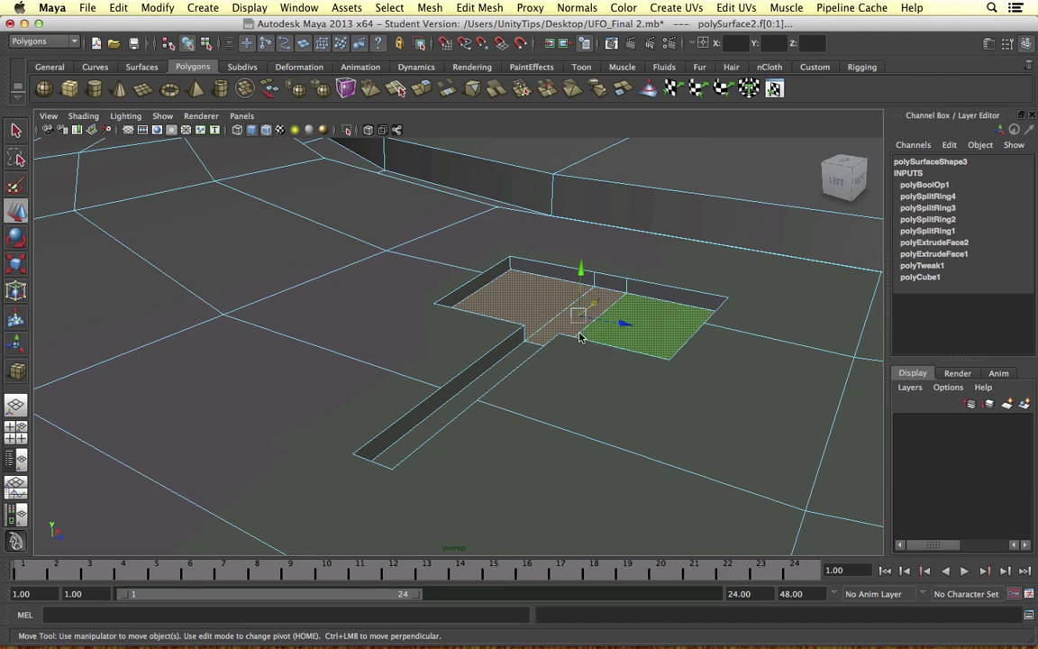
{"action": "left_click", "coordinate": [507, 354], "text": "shift"}
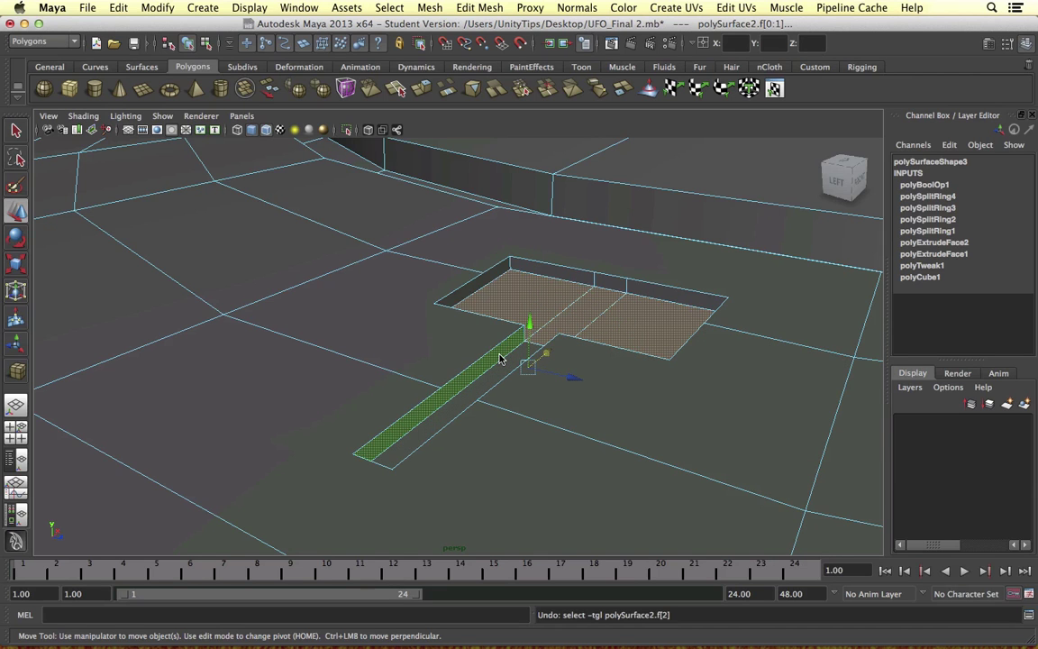
{"action": "key", "text": "super+z"}
{"action": "left_click", "coordinate": [506, 372], "text": "shift"}
{"action": "left_click_drag", "start_coordinate": [532, 322], "coordinate": [512, 311]}
Merge the stray vertices on both ends of the T's crossbar into its two corners nearest the raised ring.
{"action": "scroll", "coordinate": [536, 317], "scroll_direction": "down", "scroll_amount": 5}
{"action": "scroll", "coordinate": [510, 292], "scroll_direction": "up", "scroll_amount": 6}
{"action": "middle_click_drag", "start_coordinate": [510, 292], "coordinate": [414, 326], "text": "alt"}
{"action": "left_click_drag", "start_coordinate": [455, 321], "coordinate": [474, 363], "text": "alt"}
{"action": "middle_click_drag", "start_coordinate": [465, 279], "coordinate": [397, 361], "text": "alt"}
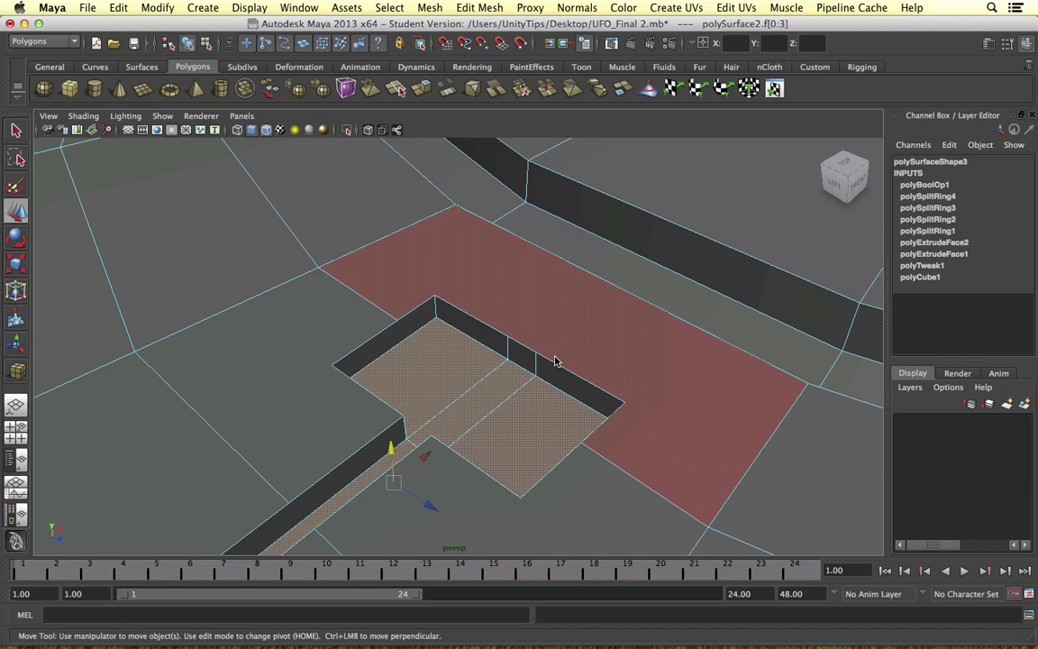
{"action": "right_click_drag", "start_coordinate": [442, 290], "coordinate": [494, 273]}
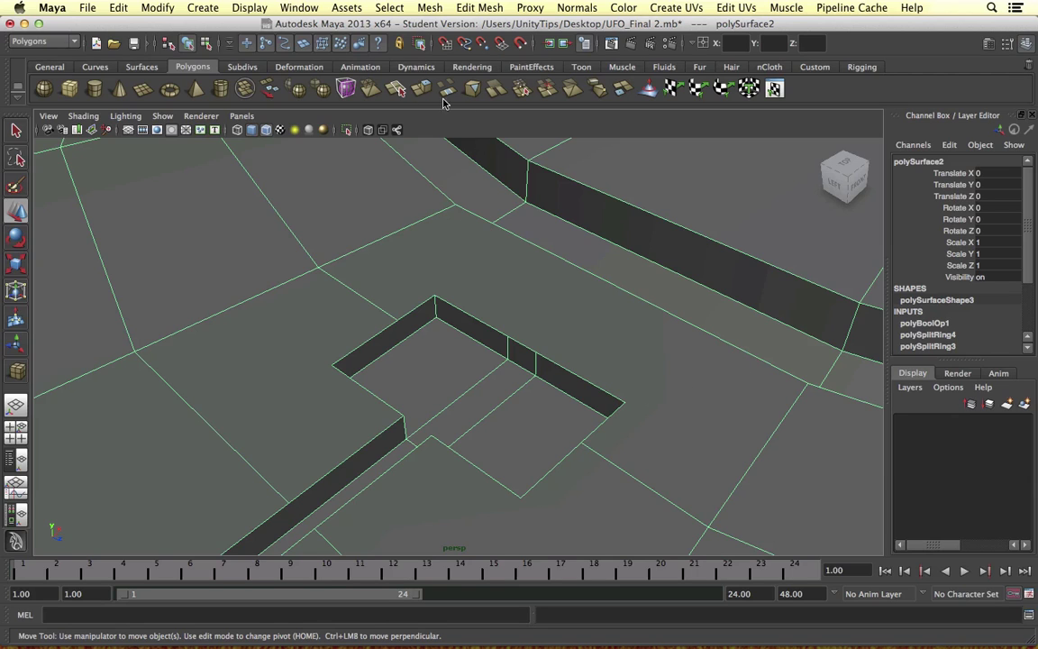
{"action": "left_click_drag", "start_coordinate": [403, 290], "coordinate": [309, 365], "text": "alt"}
{"action": "right_click_drag", "start_coordinate": [342, 339], "coordinate": [283, 334]}
{"action": "left_click", "coordinate": [349, 332]}
{"action": "right_click_drag", "start_coordinate": [343, 299], "coordinate": [349, 335], "text": "shift"}
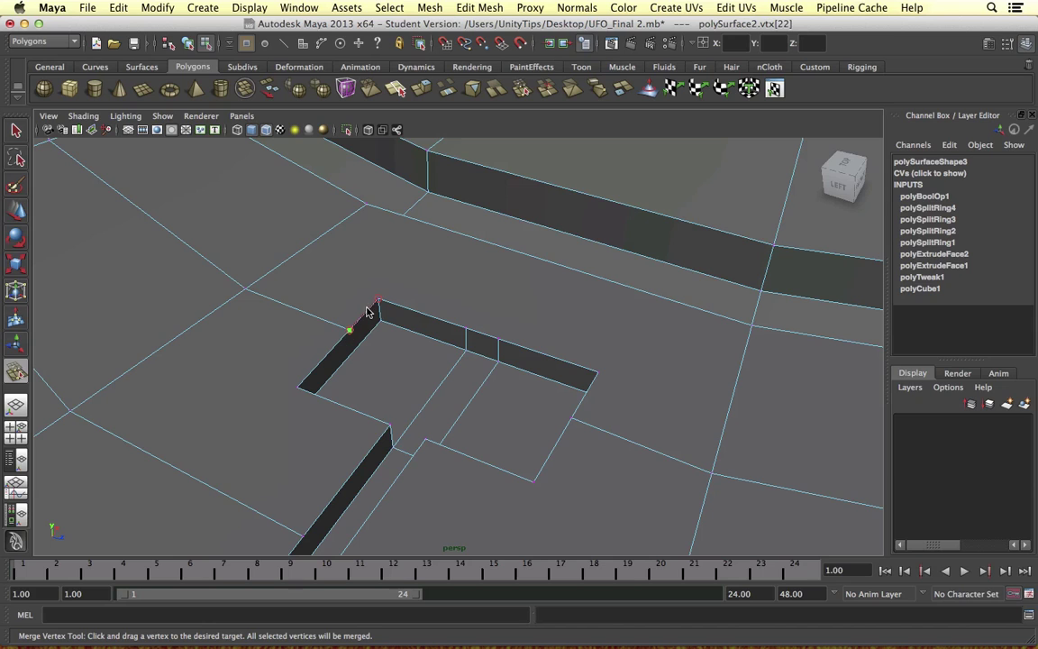
{"action": "left_click_drag", "start_coordinate": [367, 312], "coordinate": [378, 299]}
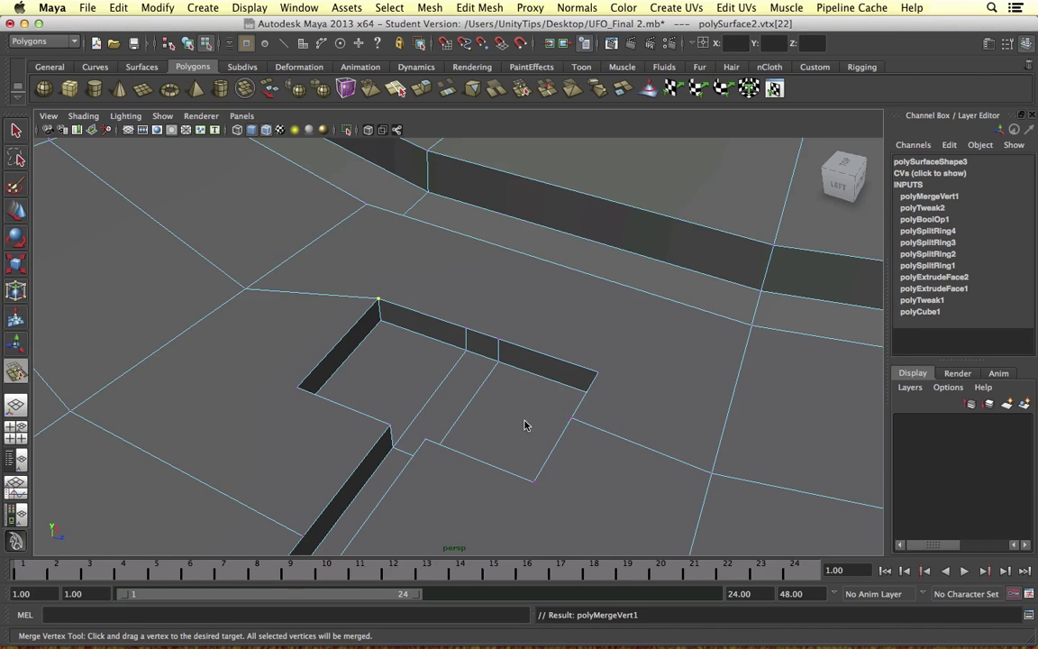
{"action": "left_click_drag", "start_coordinate": [577, 420], "coordinate": [595, 373]}
Merge the stray vertices on both long sides of the T's stem into the corners at the stem's outer end.
{"action": "left_click_drag", "start_coordinate": [552, 423], "coordinate": [402, 435], "text": "alt"}
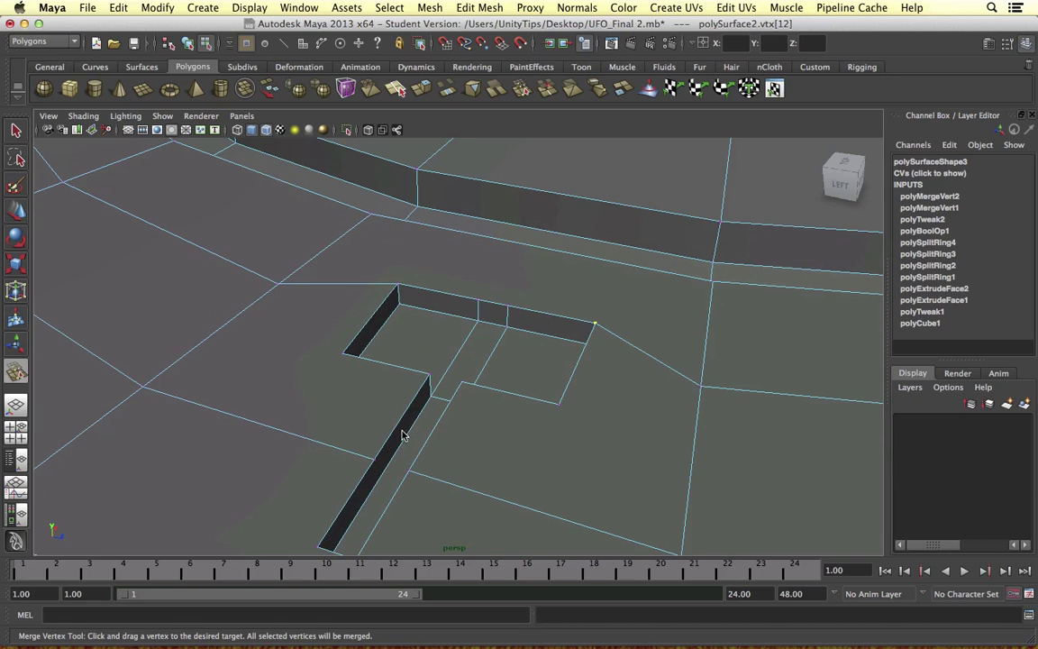
{"action": "middle_click_drag", "start_coordinate": [381, 459], "coordinate": [433, 404], "text": "alt"}
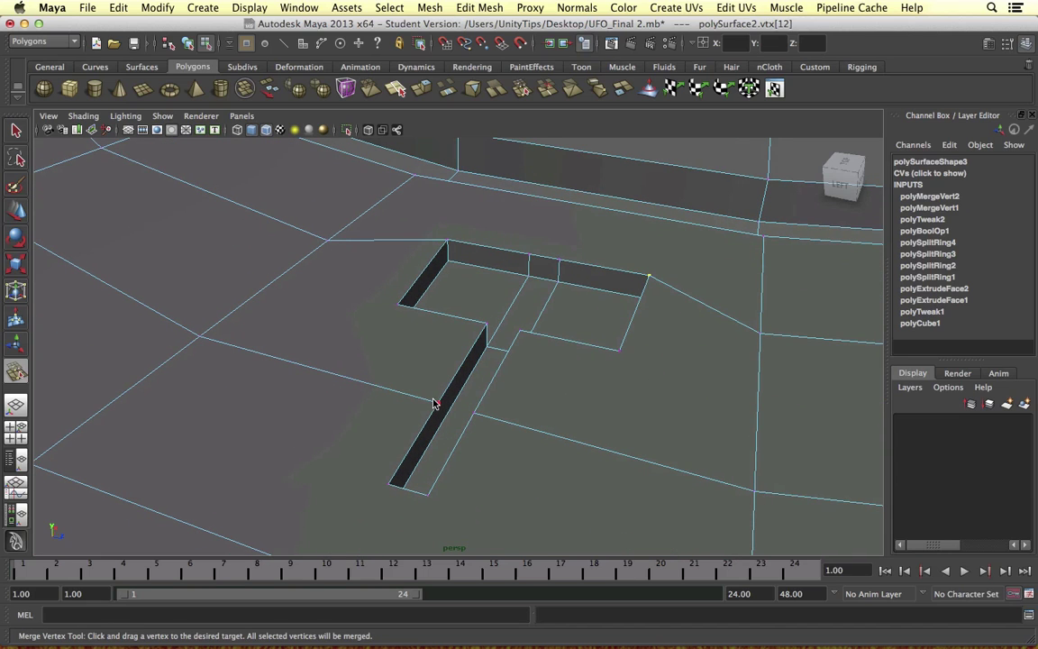
{"action": "left_click_drag", "start_coordinate": [395, 460], "coordinate": [387, 482]}
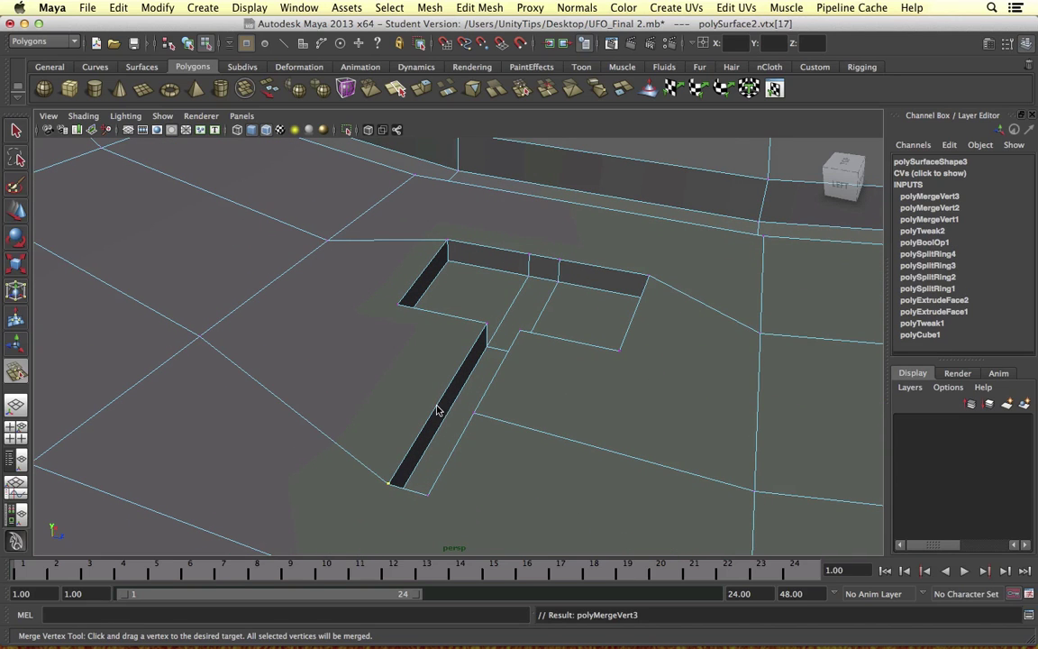
{"action": "left_click_drag", "start_coordinate": [473, 413], "coordinate": [467, 422]}
{"action": "left_click_drag", "start_coordinate": [436, 479], "coordinate": [431, 490]}
Split the hull face with edges from the crossbar's two corners nearest the ring to the adjacent hull vertices beside the ring.
{"action": "middle_click_drag", "start_coordinate": [466, 374], "coordinate": [416, 438], "text": "alt"}
{"action": "scroll", "coordinate": [419, 405], "scroll_direction": "up", "scroll_amount": 2}
{"action": "left_click", "coordinate": [398, 88]}
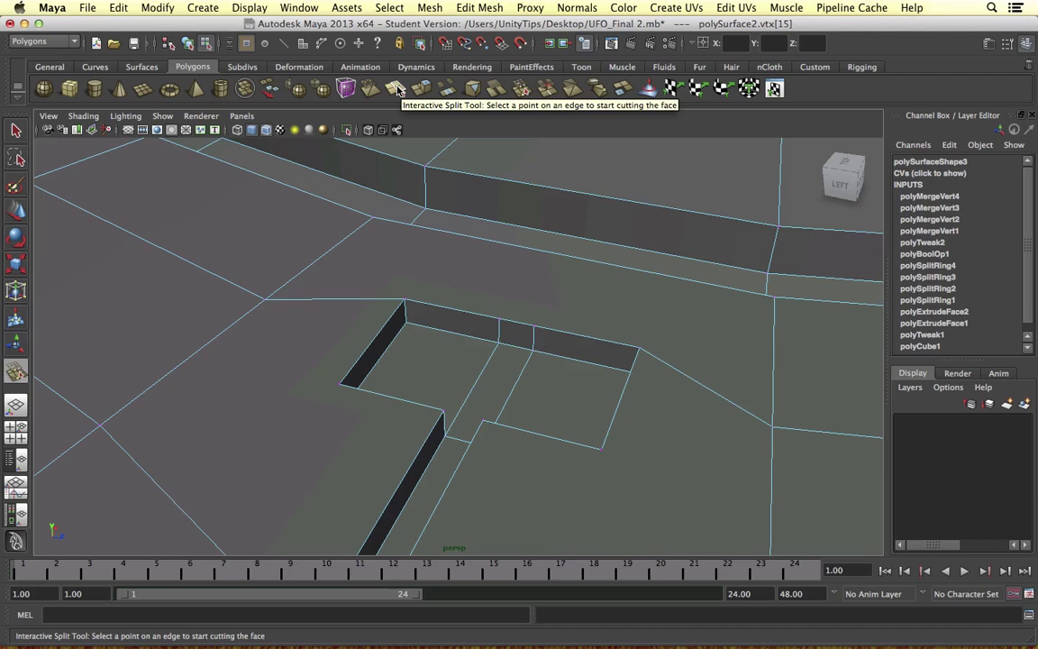
{"action": "left_click", "coordinate": [405, 299]}
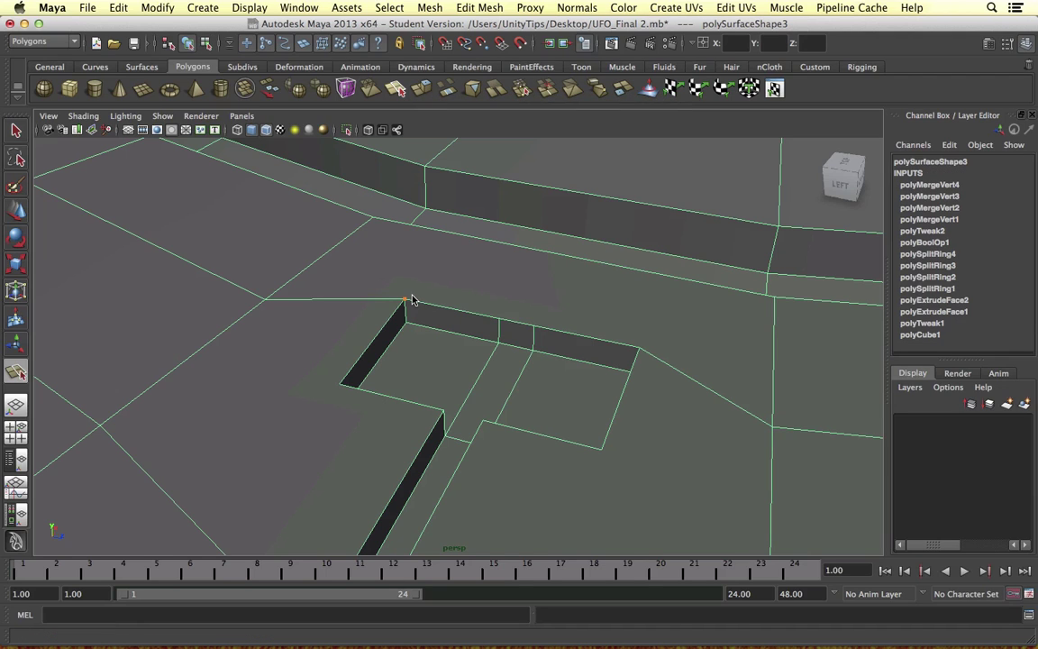
{"action": "left_click", "coordinate": [370, 220]}
{"action": "key", "text": "w"}
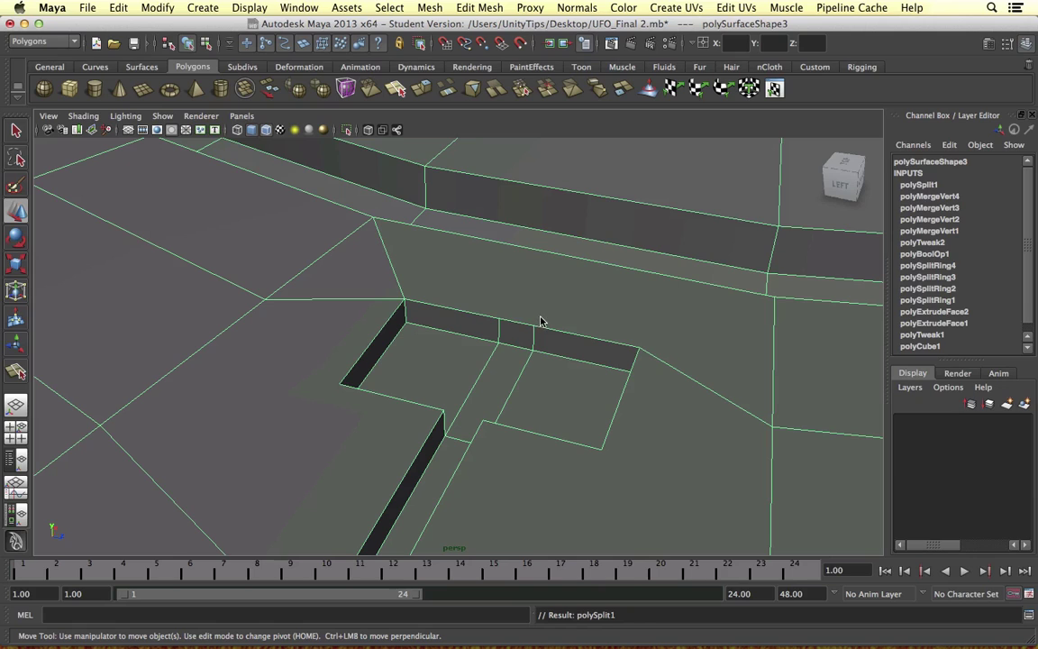
{"action": "key", "text": "y"}
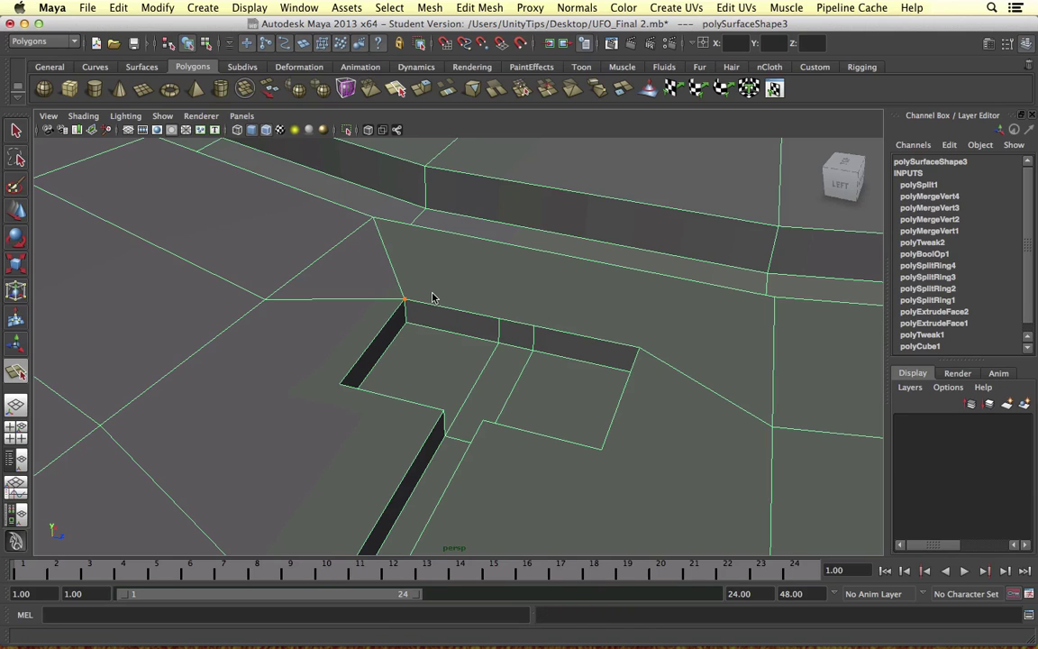
{"action": "left_click", "coordinate": [720, 315]}
{"action": "key", "text": "w"}
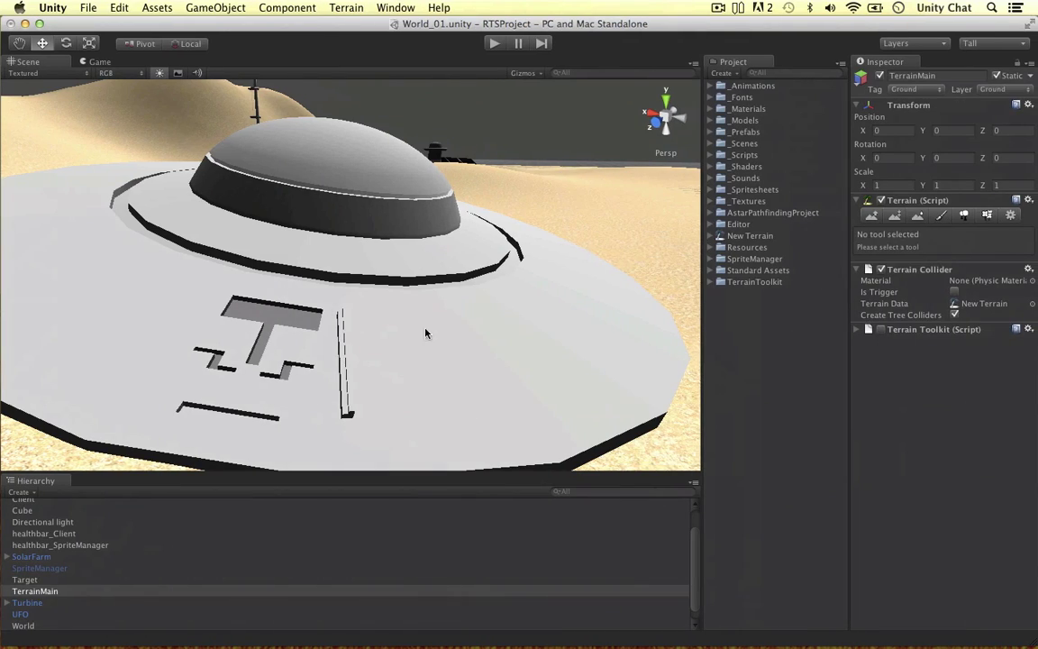
Switch to Unity and select the finished UFO to examine its triangulated mesh around the recesses.
{"action": "left_click", "coordinate": [444, 337]}
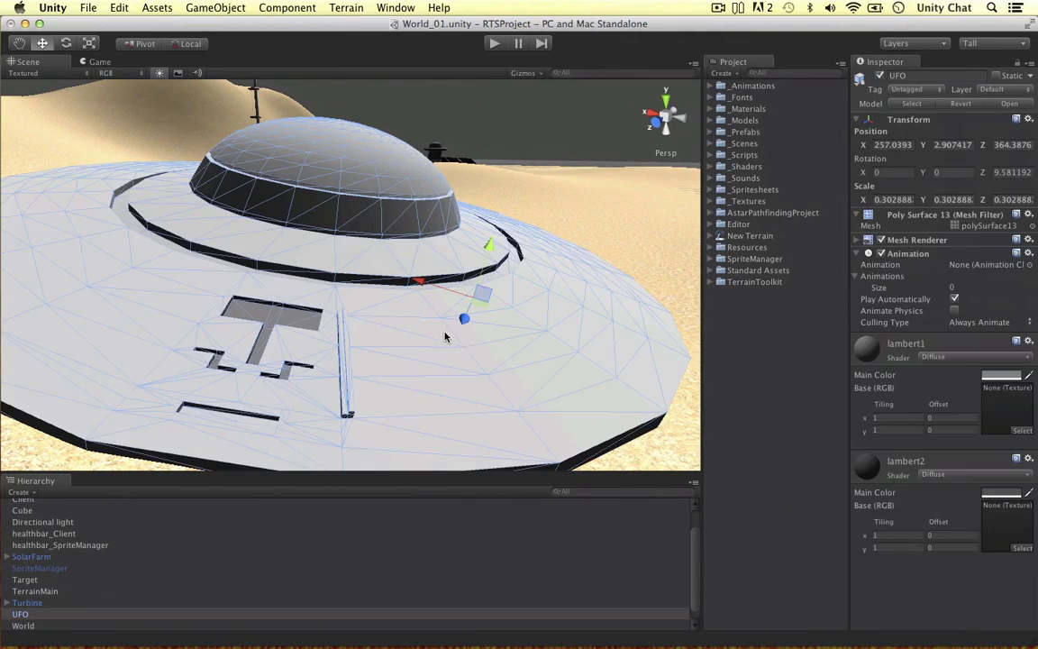
{"action": "left_click_drag", "start_coordinate": [474, 318], "coordinate": [421, 318], "text": "alt"}
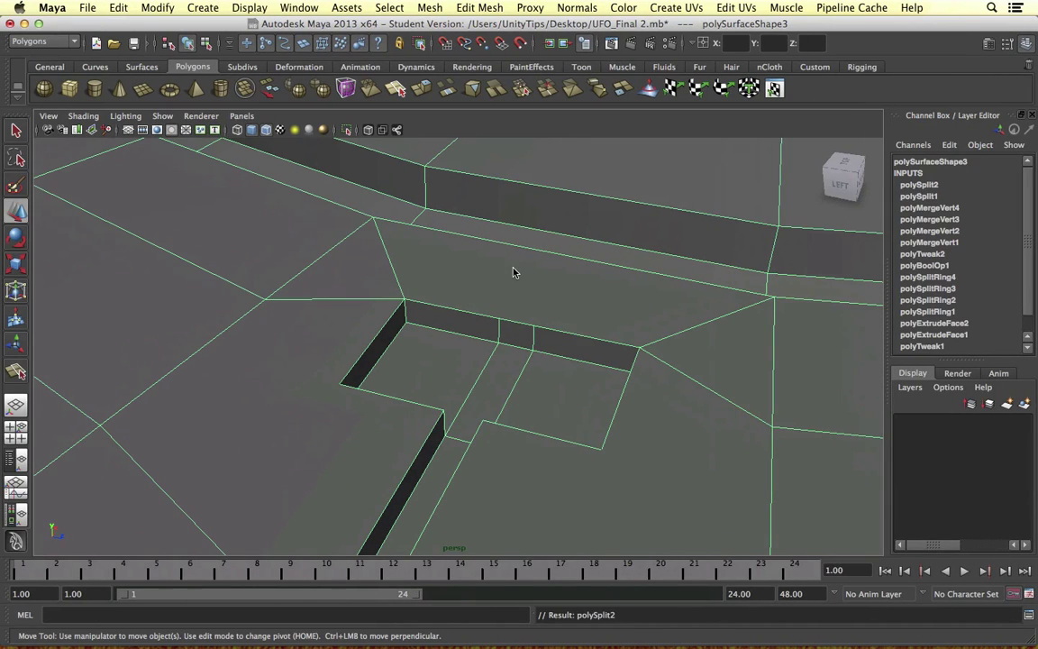
Back in Maya, split the hull face from the two middle vertices of the crossbar's back edge to the nearest ring-side hull vertices.
{"action": "key", "text": "y"}
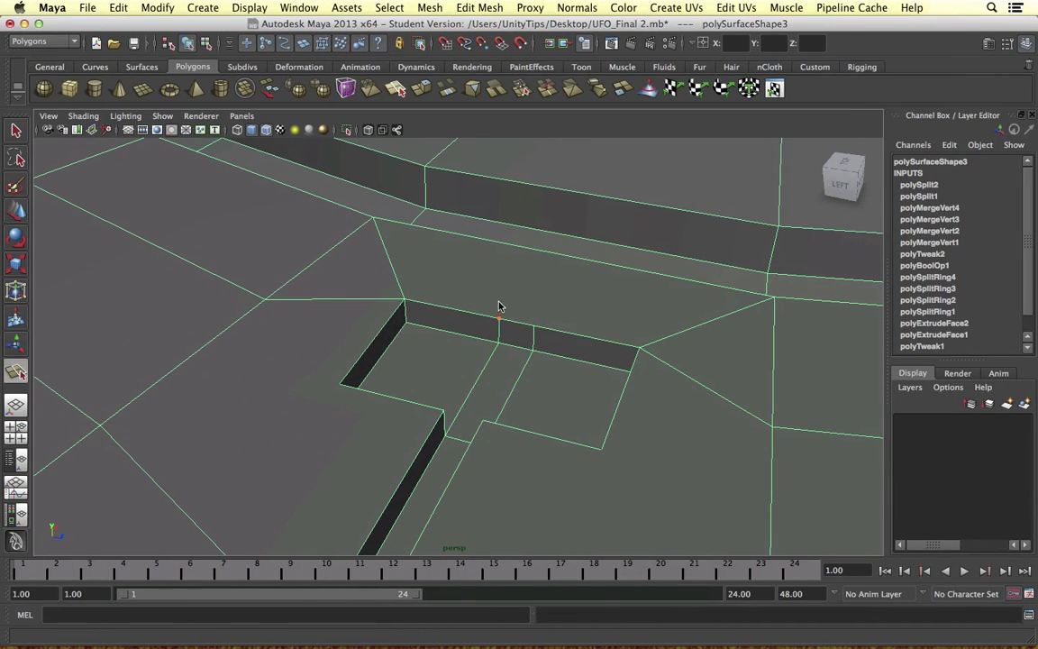
{"action": "left_click", "coordinate": [499, 317]}
{"action": "left_click", "coordinate": [381, 225]}
{"action": "key", "text": "Return"}
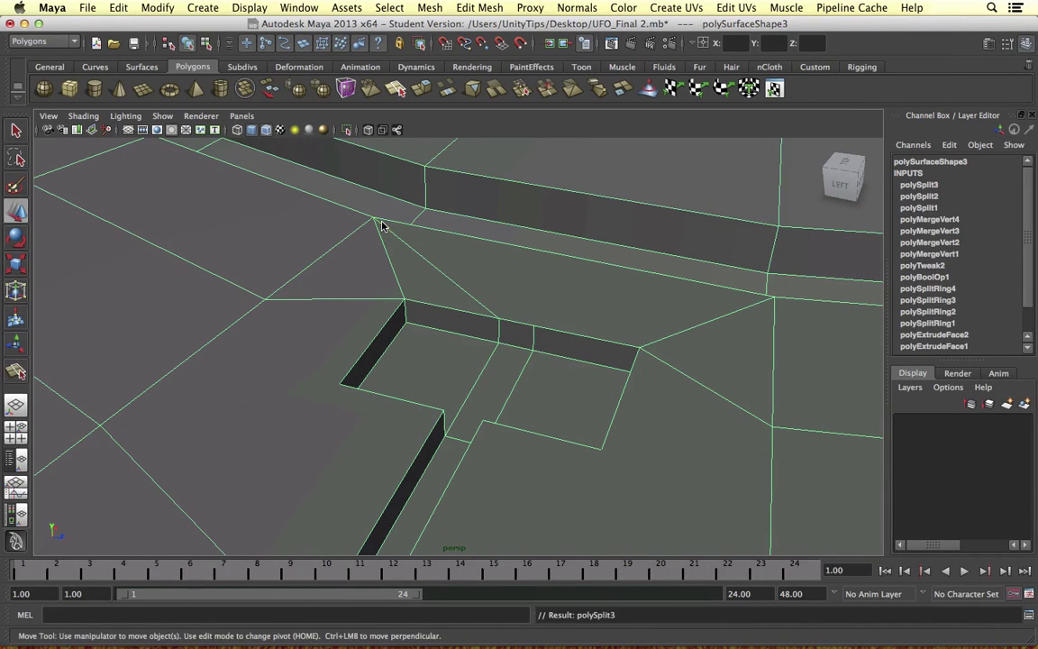
{"action": "left_click", "coordinate": [535, 327]}
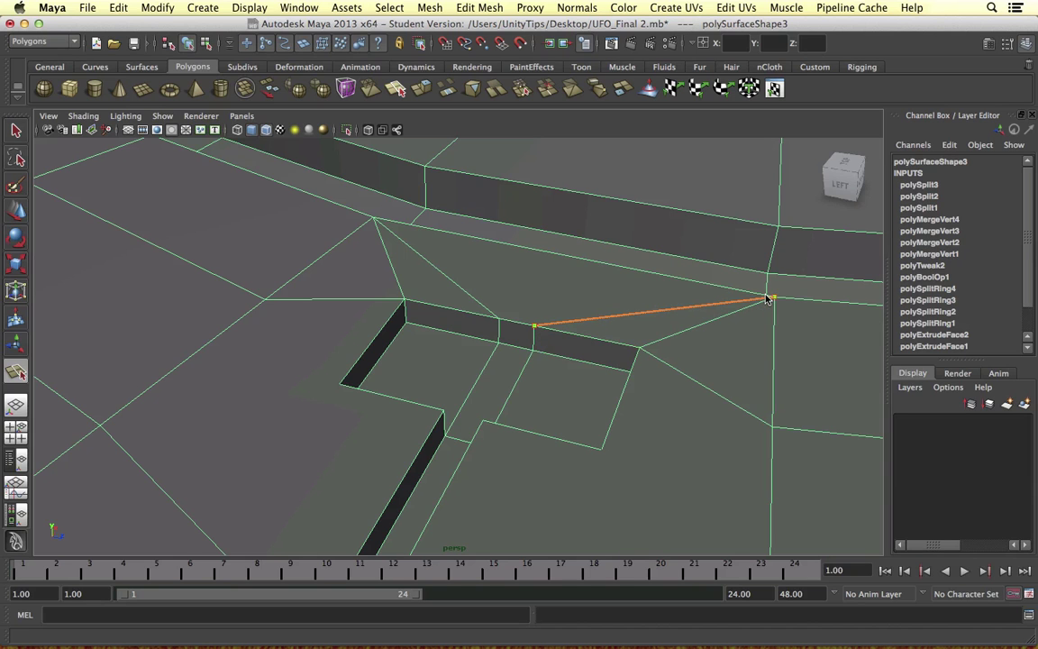
{"action": "left_click", "coordinate": [769, 299]}
{"action": "key", "text": "w"}
{"action": "left_click_drag", "start_coordinate": [621, 311], "coordinate": [623, 296], "text": "alt"}
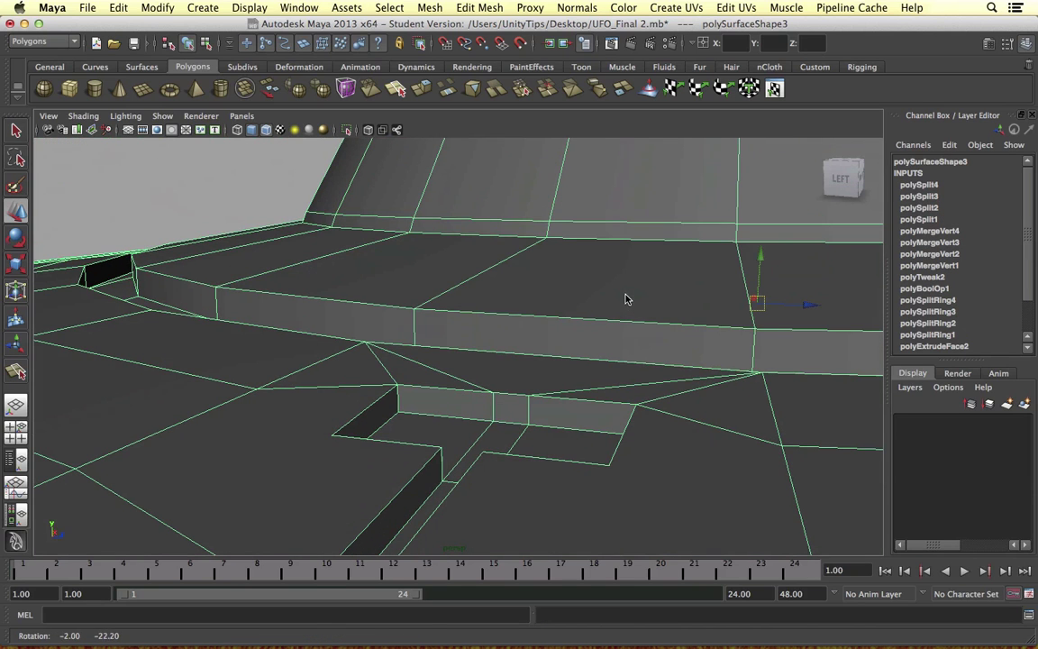
Split the hull face from one crossbar corner on the stem side to the nearest outer hull vertex.
{"action": "left_click_drag", "start_coordinate": [496, 340], "coordinate": [481, 368], "text": "alt"}
{"action": "left_click_drag", "start_coordinate": [551, 342], "coordinate": [564, 355], "text": "alt"}
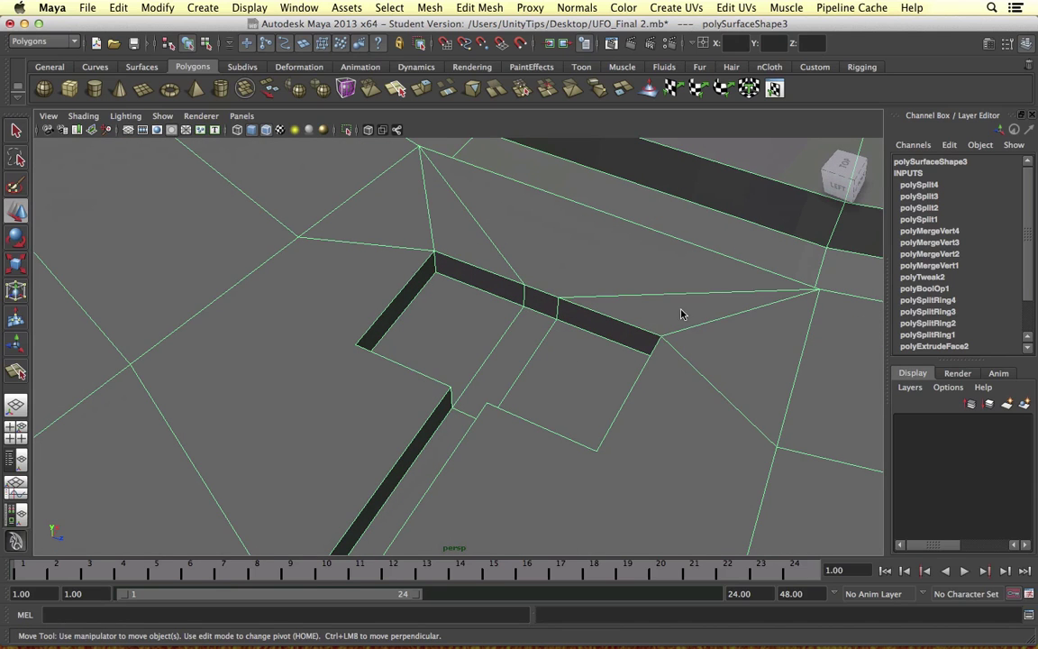
{"action": "left_click_drag", "start_coordinate": [551, 315], "coordinate": [557, 296], "text": "alt"}
{"action": "middle_click_drag", "start_coordinate": [560, 293], "coordinate": [557, 273], "text": "alt"}
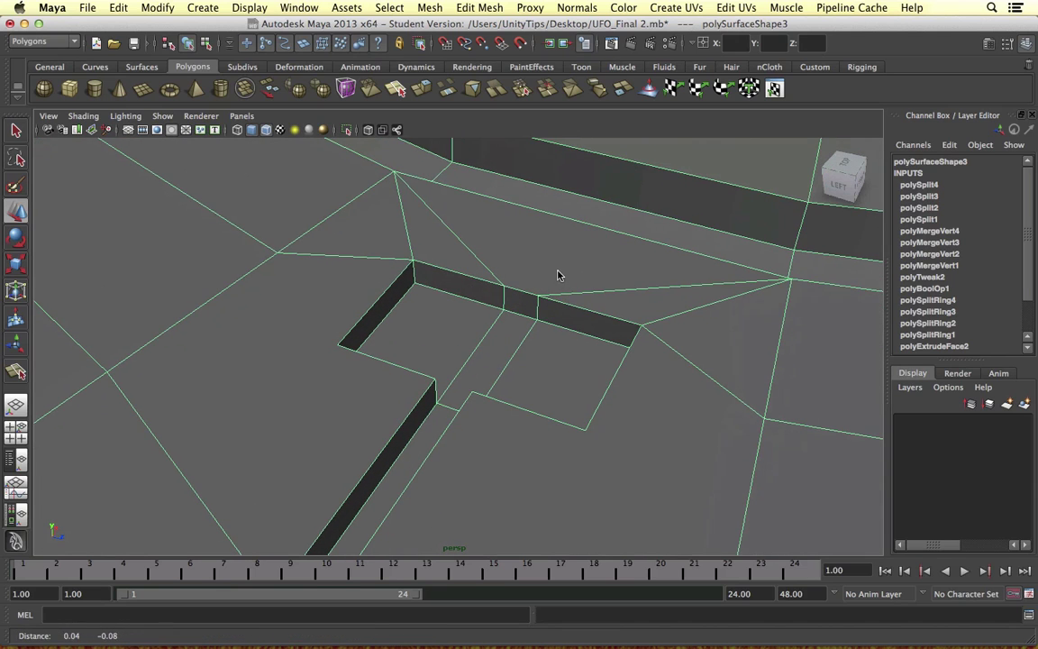
{"action": "key", "text": "y"}
{"action": "middle_click_drag", "start_coordinate": [572, 383], "coordinate": [588, 375], "text": "alt"}
{"action": "left_click_drag", "start_coordinate": [586, 376], "coordinate": [569, 320], "text": "alt"}
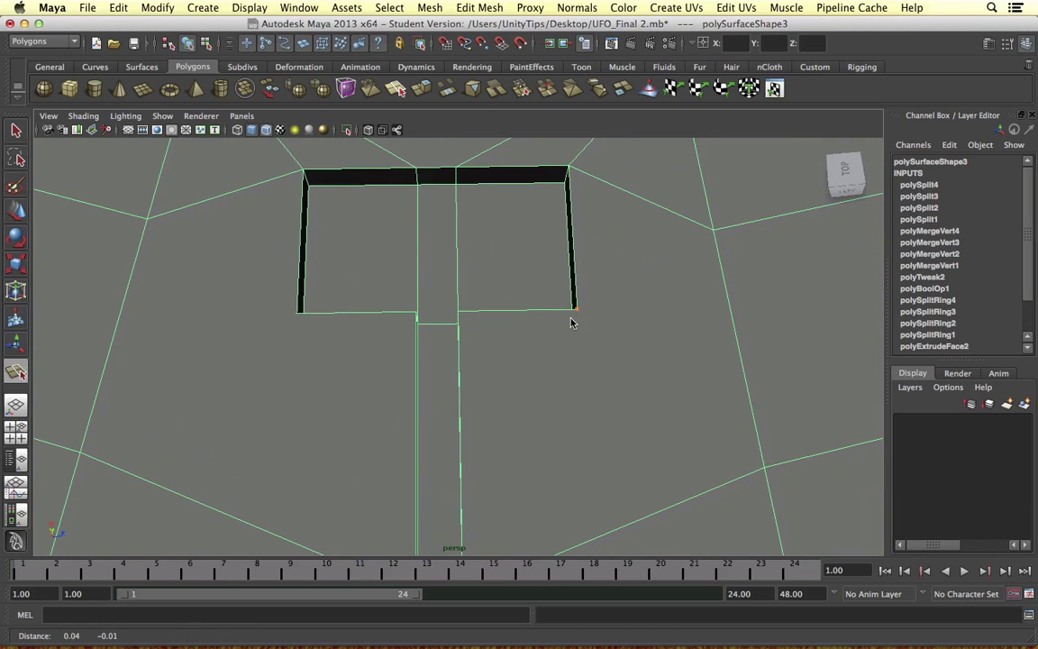
{"action": "left_click", "coordinate": [575, 310]}
{"action": "left_click", "coordinate": [759, 460]}
{"action": "key", "text": "w"}
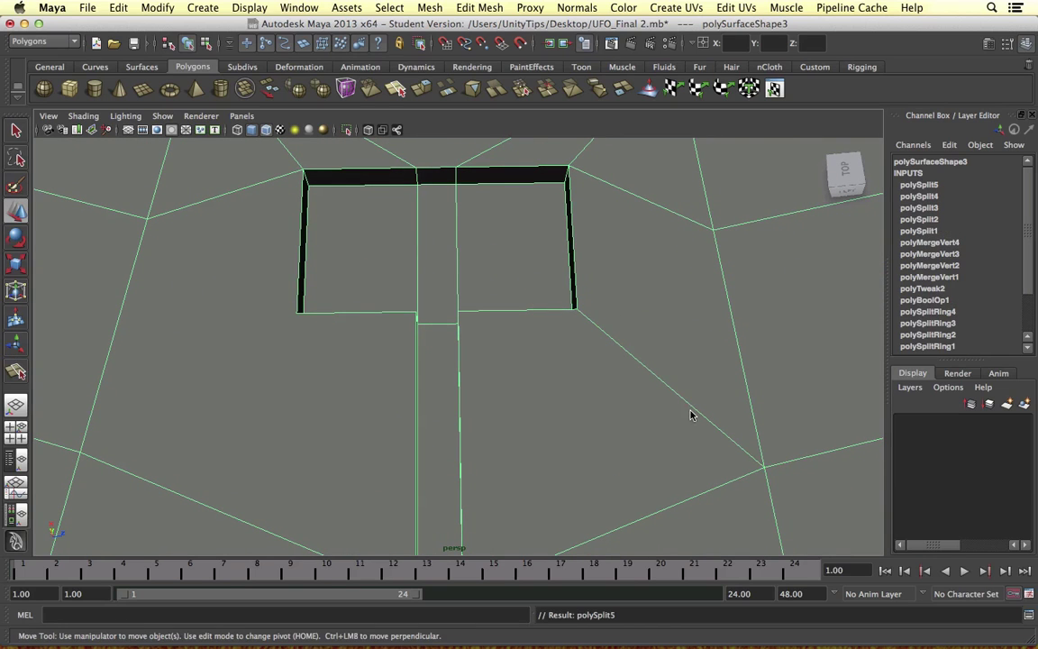
Add the matching split from the crossbar's opposite stem-side corner to the hull vertex on that side.
{"action": "key", "text": "y"}
{"action": "left_click", "coordinate": [297, 316]}
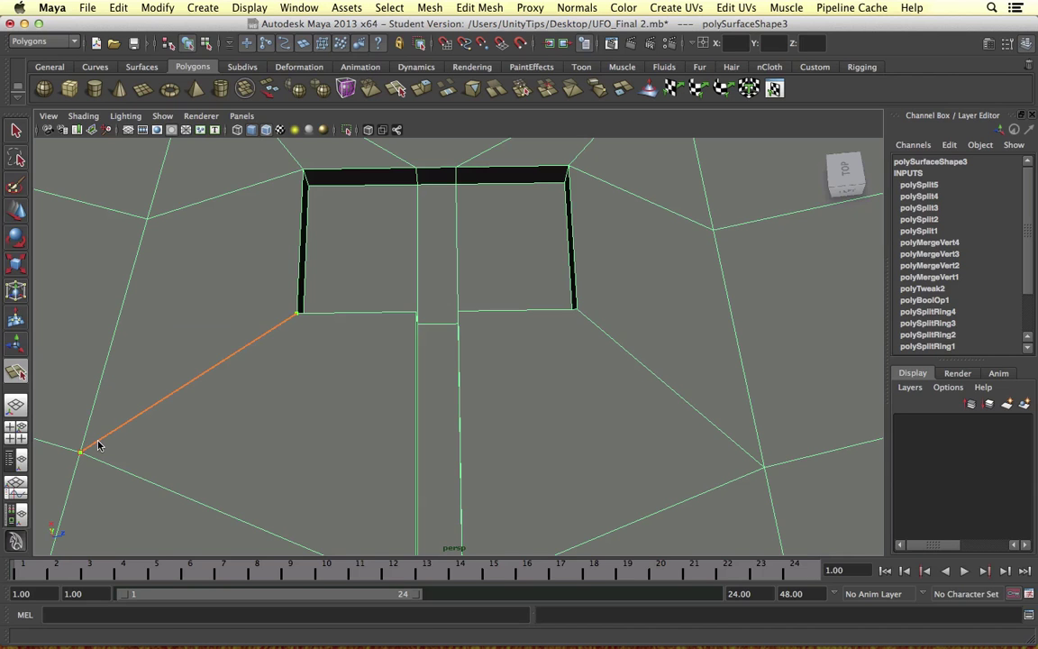
{"action": "key", "text": "w"}
{"action": "left_click_drag", "start_coordinate": [298, 311], "coordinate": [351, 304], "text": "alt"}
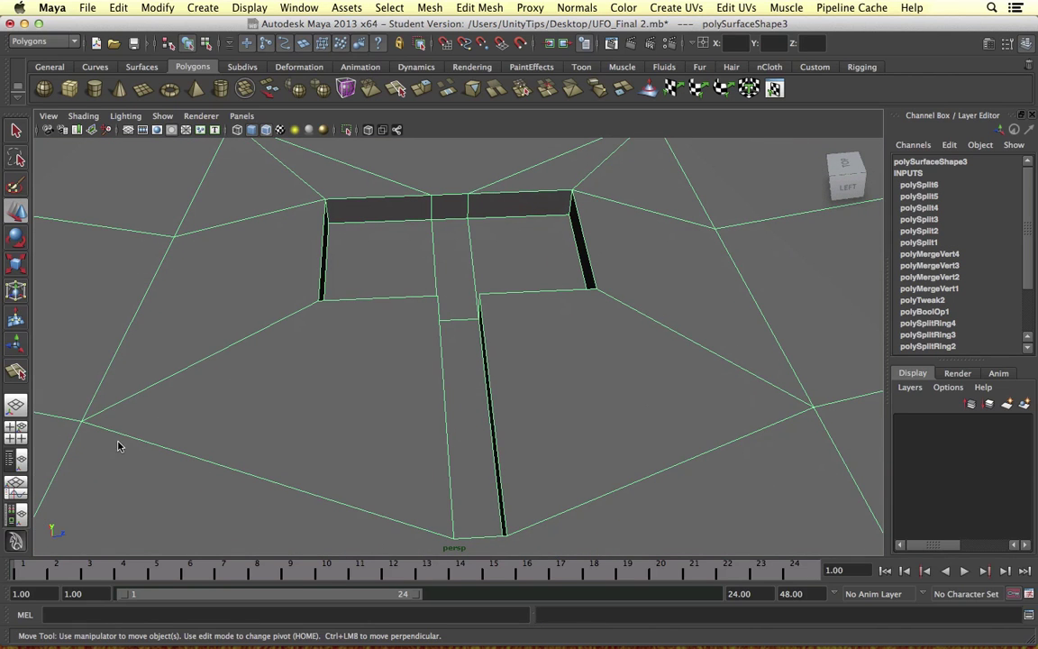
{"action": "left_click_drag", "start_coordinate": [326, 344], "coordinate": [564, 347], "text": "alt"}
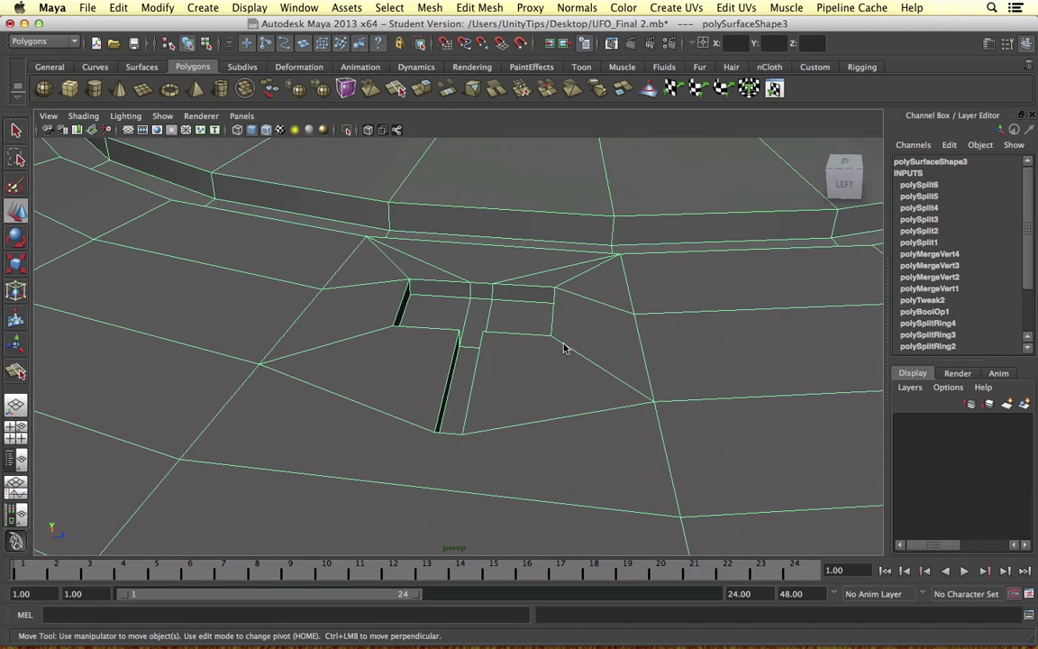
Select the edges at both ends of the recess's crossbar and scale them slightly apart to widen it.
{"action": "right_click_drag", "start_coordinate": [439, 303], "coordinate": [434, 274]}
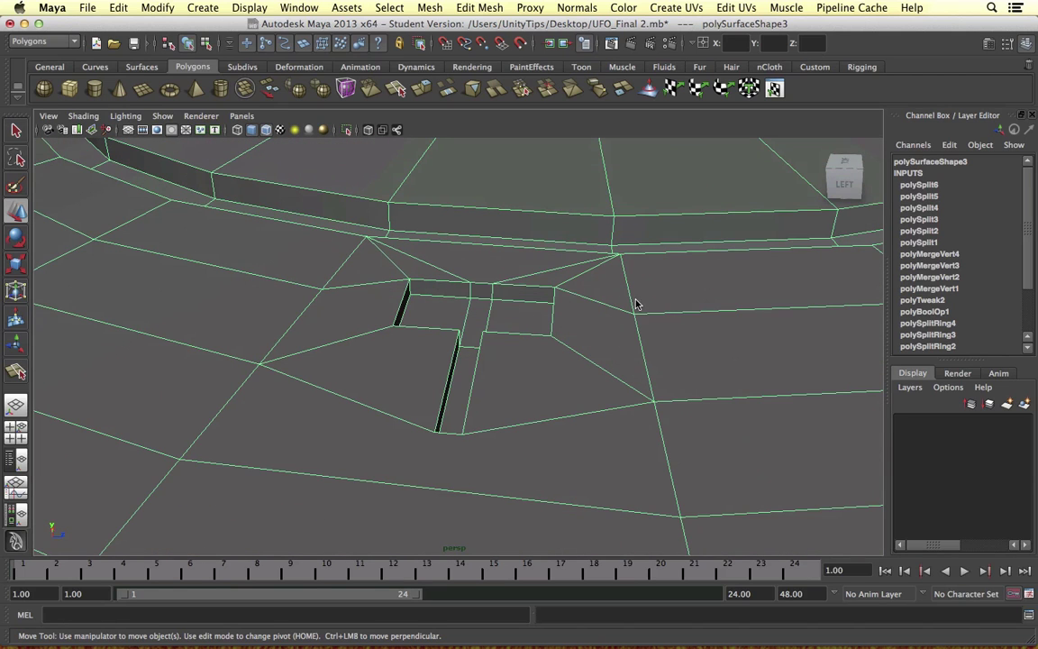
{"action": "left_click", "coordinate": [553, 309]}
{"action": "left_click_drag", "start_coordinate": [554, 309], "coordinate": [518, 318], "text": "alt"}
{"action": "left_click", "coordinate": [507, 315]}
{"action": "left_click_drag", "start_coordinate": [401, 317], "coordinate": [457, 331], "text": "alt"}
{"action": "left_click", "coordinate": [454, 327]}
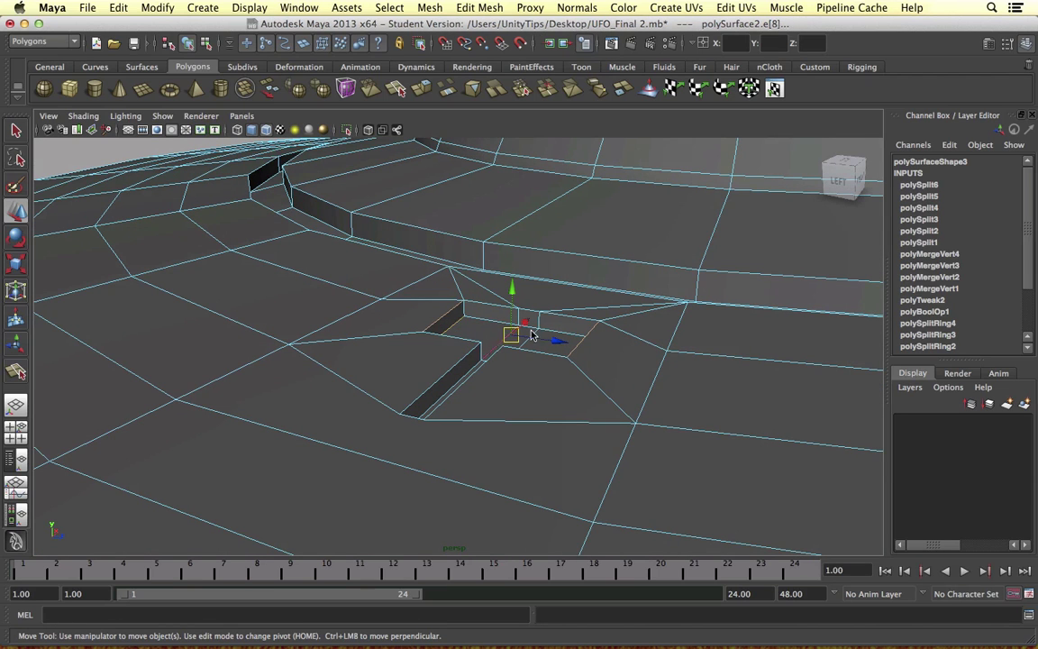
{"action": "key", "text": "t"}
{"action": "key", "text": "r"}
{"action": "left_click_drag", "start_coordinate": [574, 346], "coordinate": [585, 347]}
{"action": "left_click_drag", "start_coordinate": [426, 329], "coordinate": [503, 370], "text": "alt"}
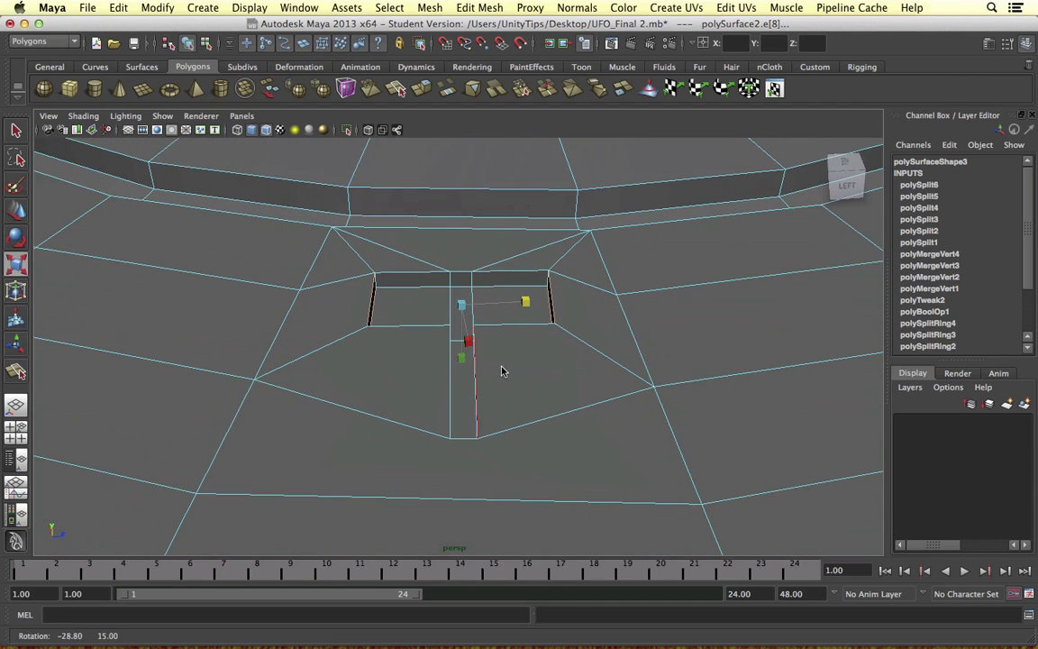
{"action": "scroll", "coordinate": [584, 317], "scroll_direction": "down", "scroll_amount": 3}
{"action": "left_click_drag", "start_coordinate": [576, 321], "coordinate": [538, 339], "text": "alt"}
{"action": "scroll", "coordinate": [538, 345], "scroll_direction": "down", "scroll_amount": 5}
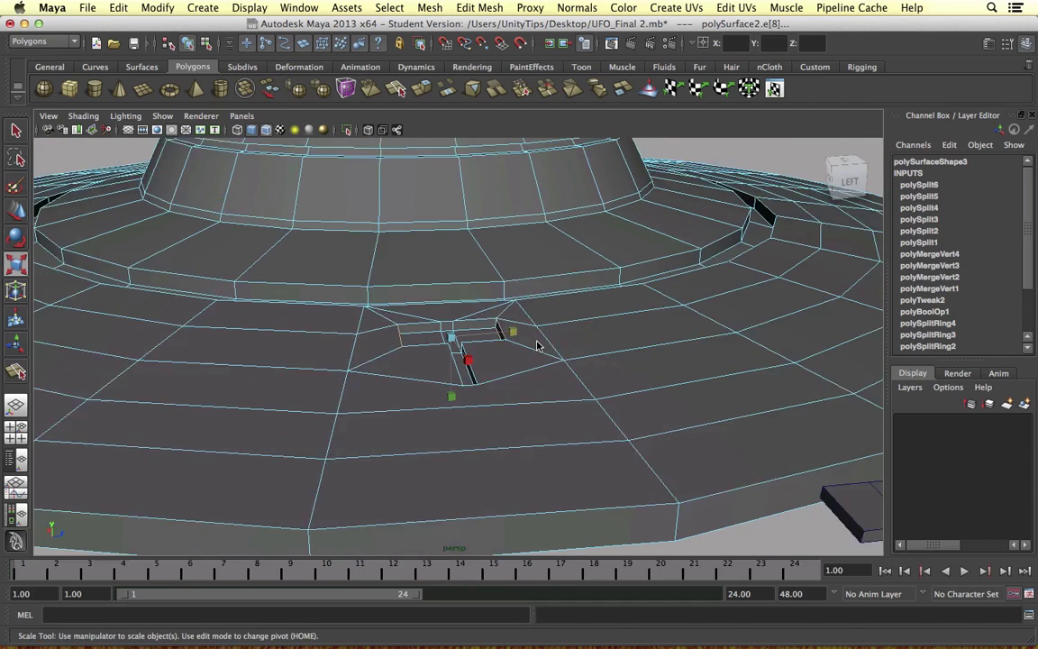
Create a small polygon cube at the hull rim beside the T-shaped block and flatten its height.
{"action": "left_click", "coordinate": [586, 490]}
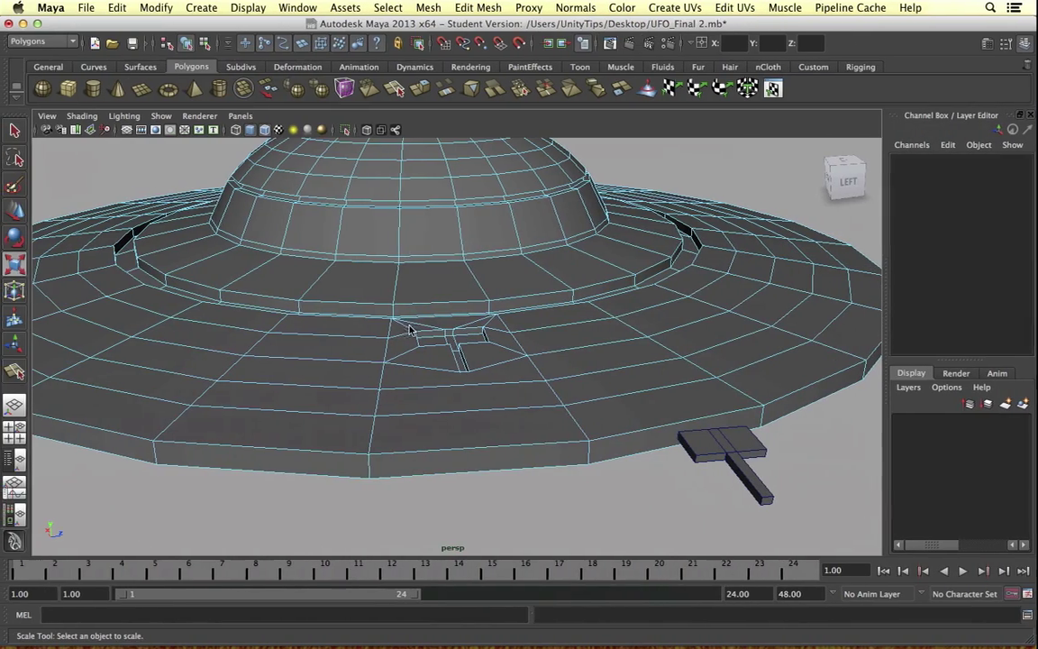
{"action": "middle_click_drag", "start_coordinate": [496, 332], "coordinate": [486, 295], "text": "alt"}
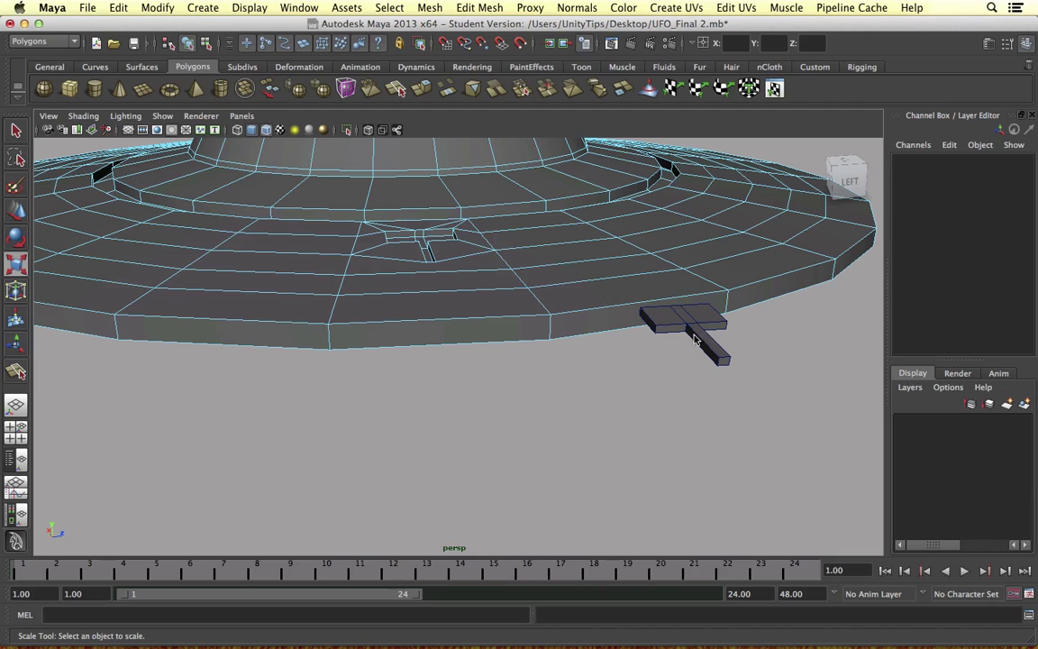
{"action": "left_click", "coordinate": [70, 87]}
{"action": "left_click_drag", "start_coordinate": [594, 414], "coordinate": [617, 265]}
{"action": "key", "text": "w"}
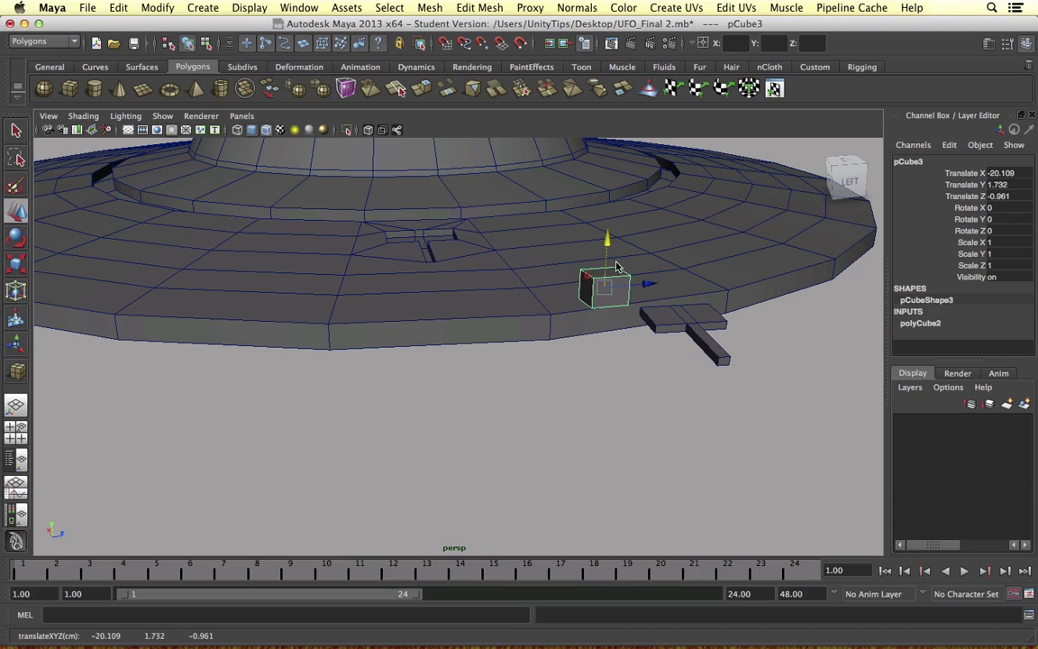
{"action": "key", "text": "r"}
{"action": "left_click_drag", "start_coordinate": [608, 225], "coordinate": [586, 287]}
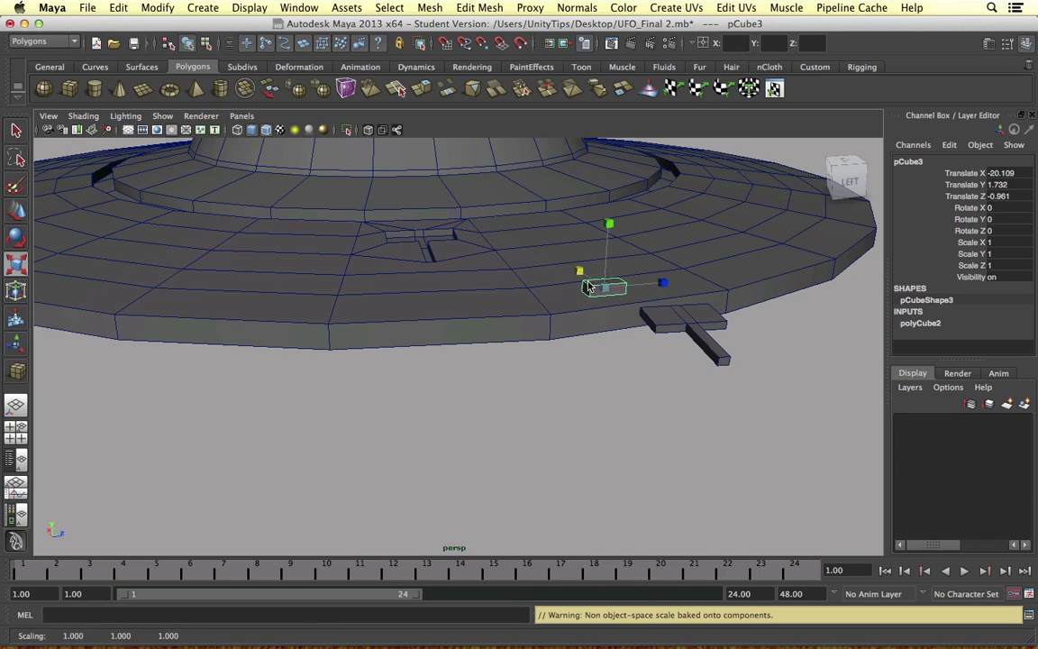
Extrude one end face of the flattened cube outward and extrude the new section's hull-facing side into a short leg.
{"action": "right_click_drag", "start_coordinate": [586, 288], "coordinate": [590, 303]}
{"action": "left_click", "coordinate": [595, 289]}
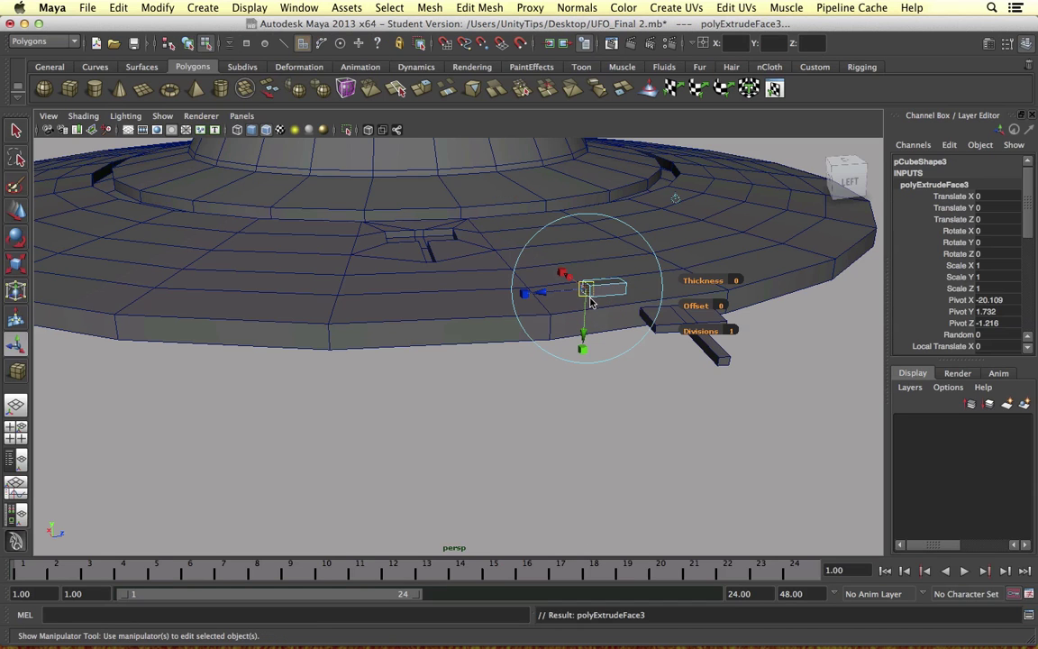
{"action": "left_click_drag", "start_coordinate": [554, 297], "coordinate": [678, 306], "text": "alt"}
{"action": "key", "text": "f"}
{"action": "left_click_drag", "start_coordinate": [608, 313], "coordinate": [679, 317], "text": "alt"}
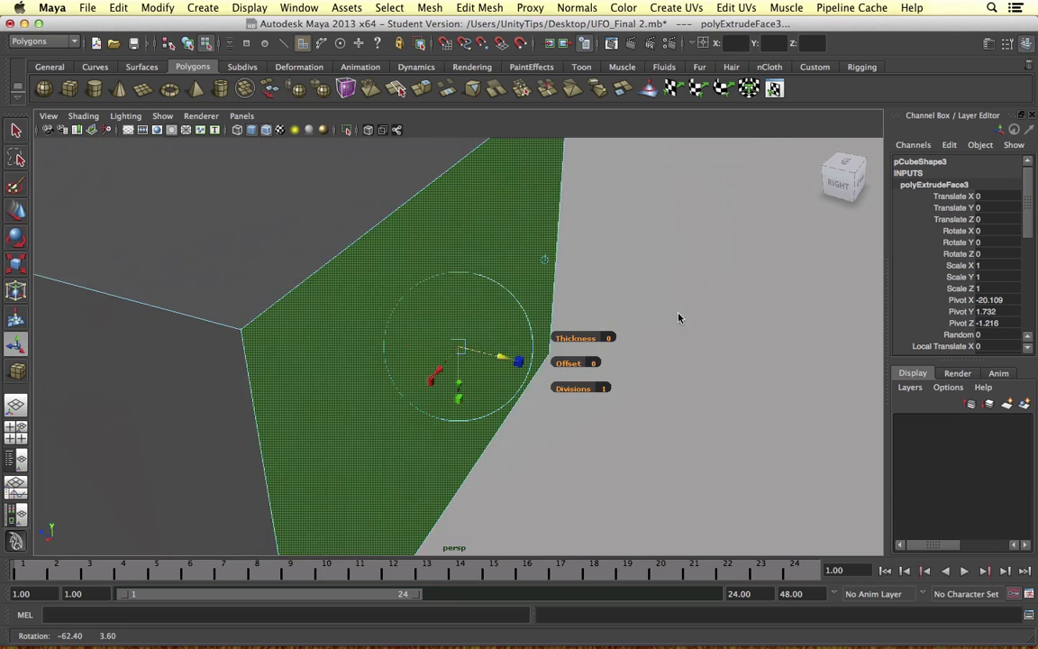
{"action": "right_click_drag", "start_coordinate": [678, 317], "coordinate": [336, 321], "text": "alt"}
{"action": "left_click", "coordinate": [393, 365]}
{"action": "key", "text": "g"}
{"action": "left_click_drag", "start_coordinate": [510, 373], "coordinate": [246, 358], "text": "alt"}
{"action": "left_click_drag", "start_coordinate": [554, 308], "coordinate": [319, 311], "text": "alt"}
{"action": "middle_click_drag", "start_coordinate": [582, 378], "coordinate": [568, 364], "text": "alt"}
Extrude the block's opposite end face outward and extrude that section's outer side into a leg away from the hull.
{"action": "left_click", "coordinate": [611, 410]}
{"action": "right_click_drag", "start_coordinate": [611, 410], "coordinate": [621, 424], "text": "shift"}
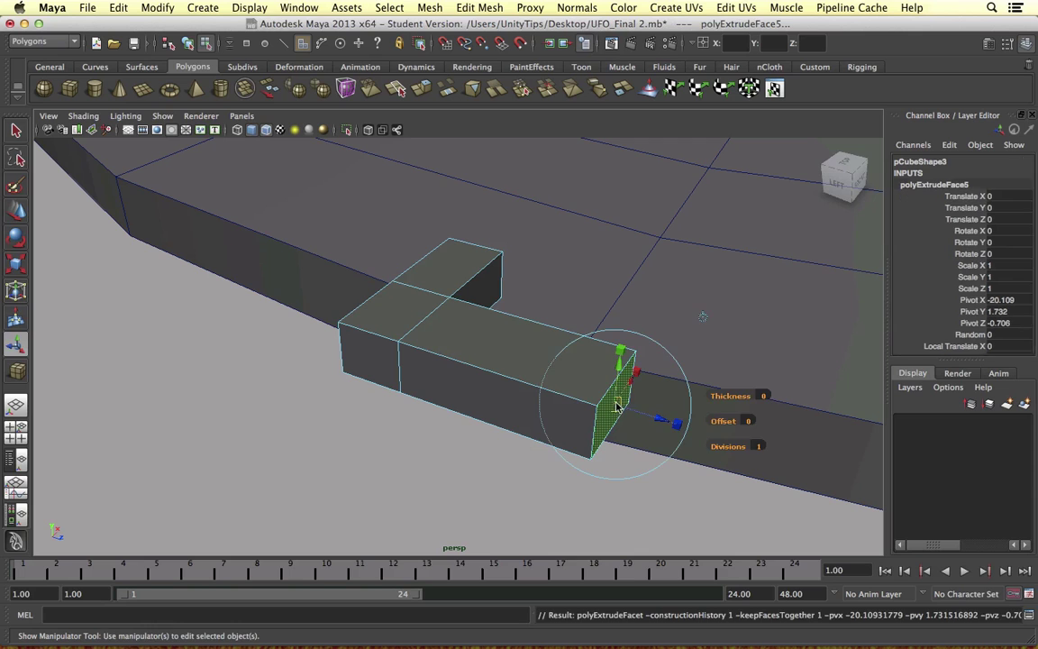
{"action": "left_click_drag", "start_coordinate": [651, 419], "coordinate": [737, 433]}
{"action": "left_click", "coordinate": [669, 438]}
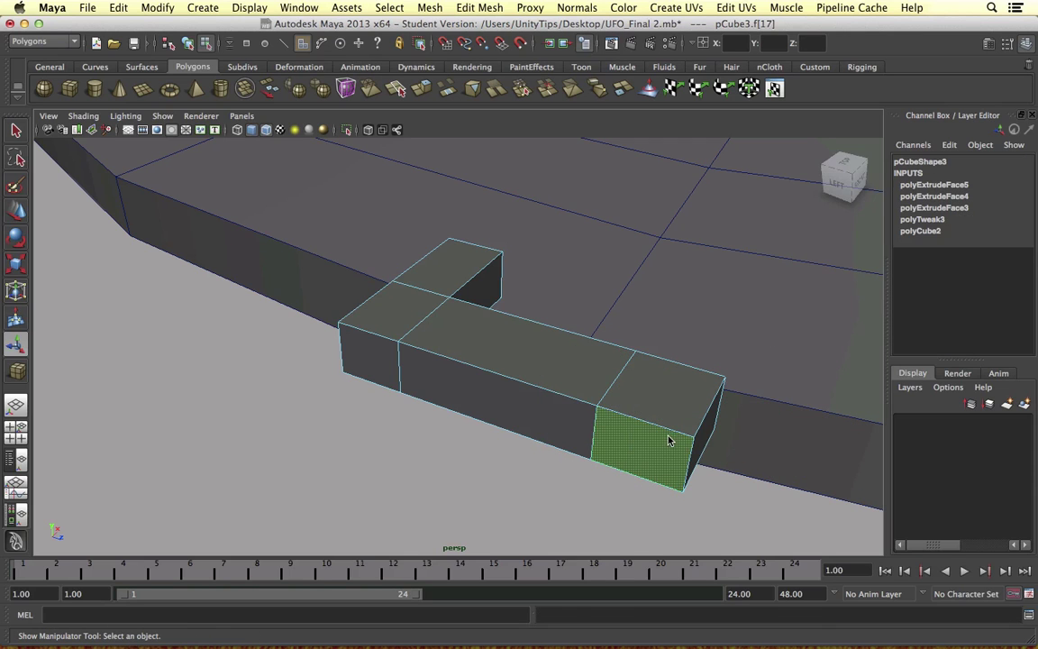
{"action": "right_click_drag", "start_coordinate": [669, 438], "coordinate": [674, 445], "text": "shift"}
{"action": "left_click_drag", "start_coordinate": [674, 445], "coordinate": [514, 341], "text": "alt"}
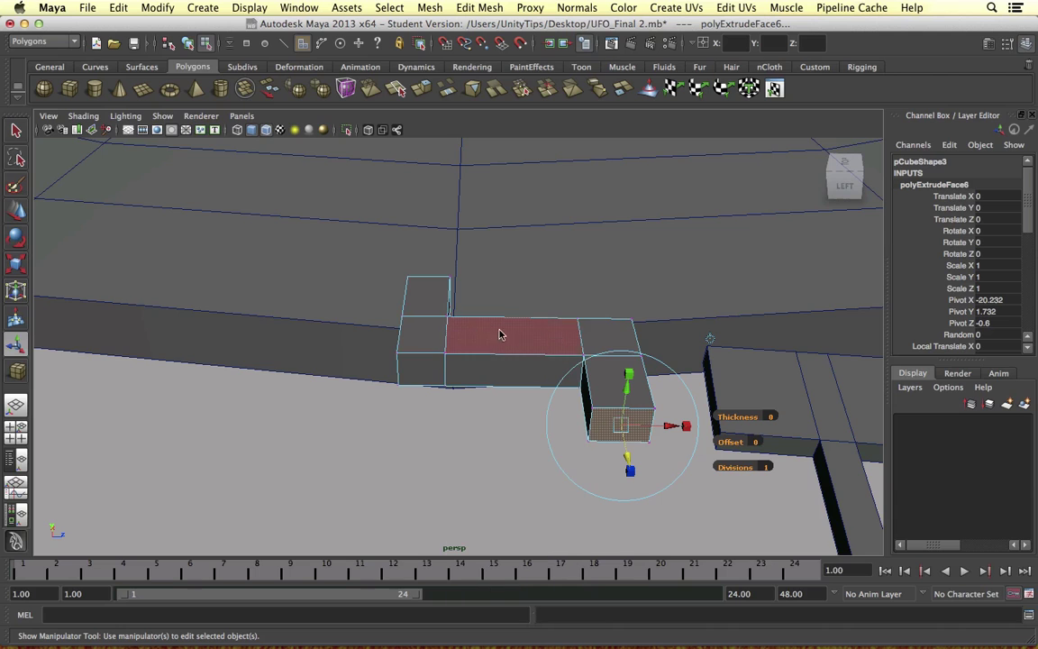
Move the outer vertices at both ends of the Z-shaped block inward to narrow its two legs.
{"action": "left_click_drag", "start_coordinate": [620, 301], "coordinate": [657, 436], "text": "alt"}
{"action": "key", "text": "F9"}
{"action": "key", "text": "w"}
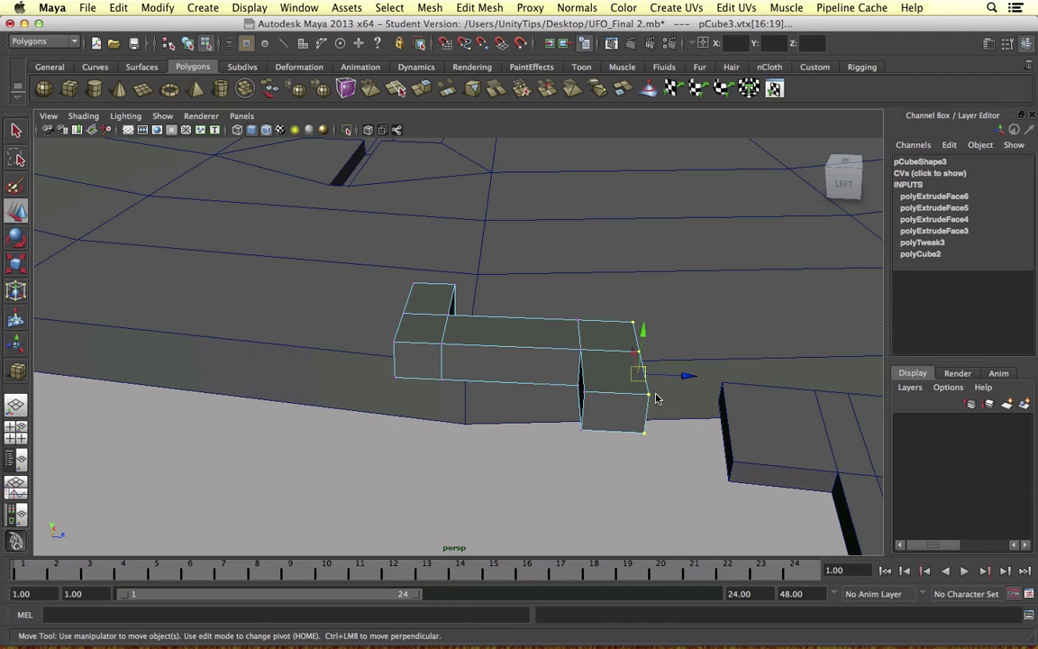
{"action": "left_click_drag", "start_coordinate": [664, 380], "coordinate": [645, 375]}
{"action": "left_click_drag", "start_coordinate": [377, 254], "coordinate": [416, 380]}
{"action": "left_click_drag", "start_coordinate": [435, 331], "coordinate": [439, 332]}
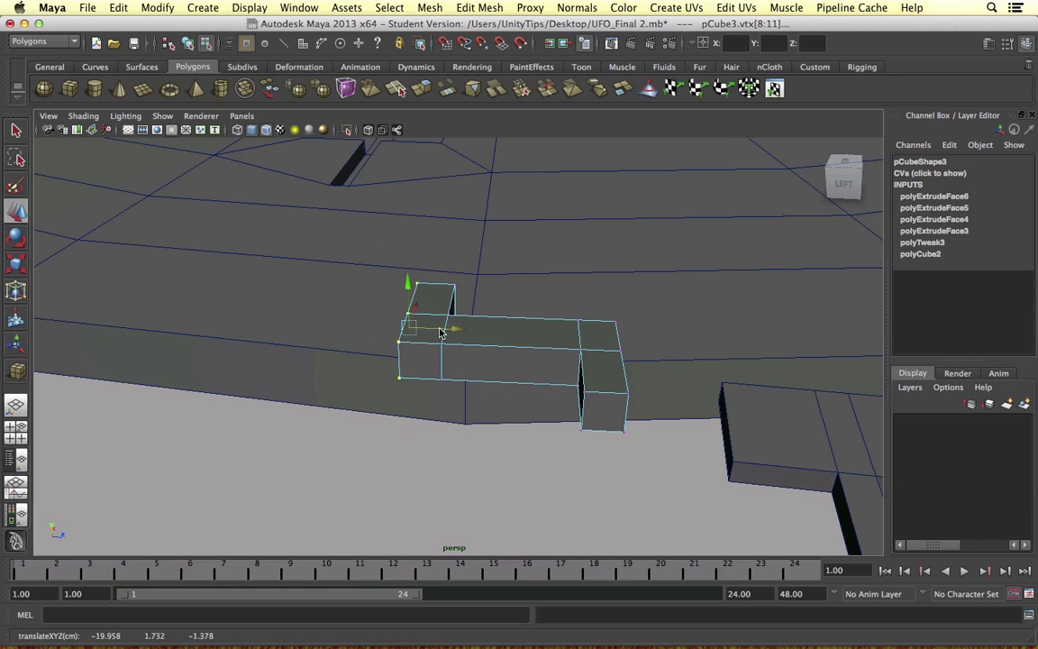
Duplicate the Z-shaped block and mirror the copy with Scale X -1, placing it beside the original at Translate Z -1.056.
{"action": "right_click_drag", "start_coordinate": [491, 337], "coordinate": [554, 318]}
{"action": "left_click", "coordinate": [556, 350]}
{"action": "left_click_drag", "start_coordinate": [556, 350], "coordinate": [324, 330], "text": "alt"}
{"action": "left_click_drag", "start_coordinate": [337, 259], "coordinate": [520, 352], "text": "alt"}
{"action": "key", "text": "ctrl+d"}
{"action": "left_click", "coordinate": [991, 242]}
{"action": "type", "text": "-1"}
{"action": "key", "text": "Return"}
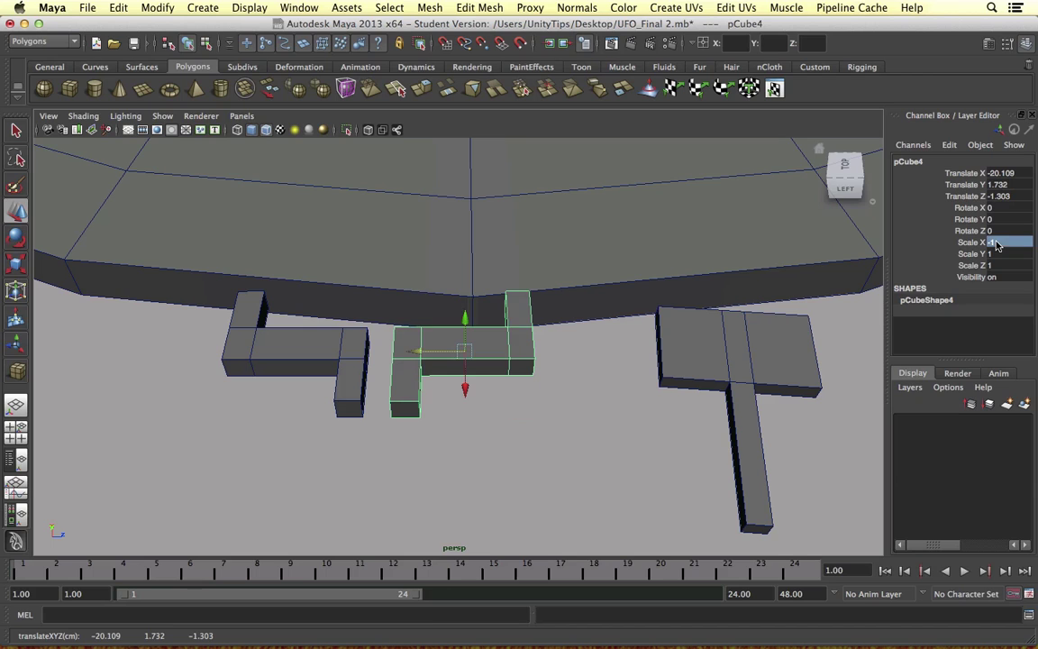
{"action": "left_click_drag", "start_coordinate": [419, 350], "coordinate": [457, 352]}
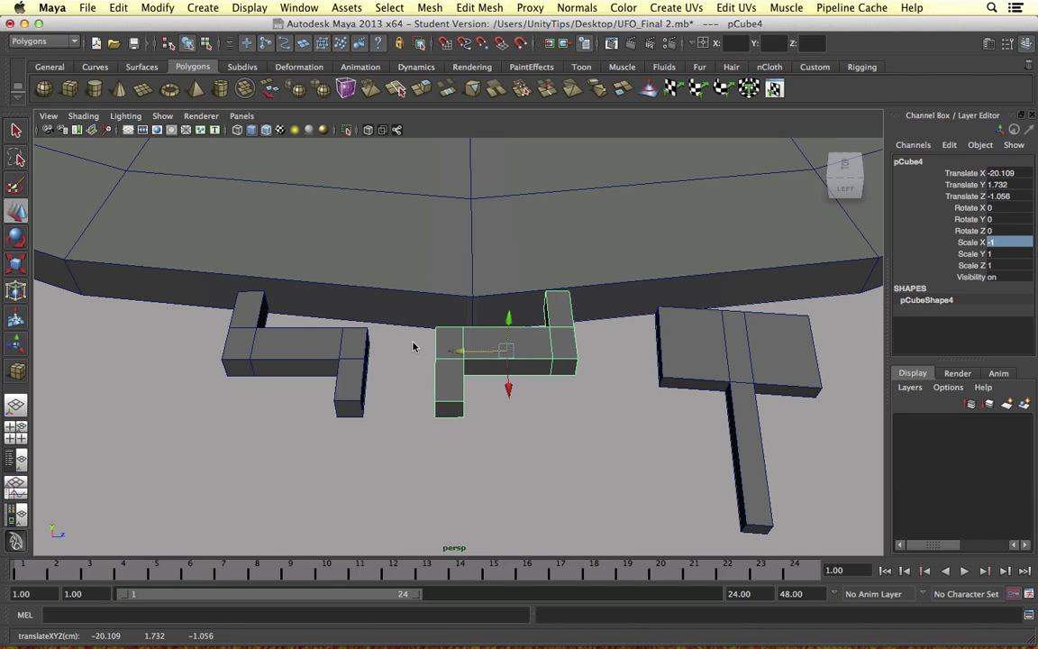
Combine the two mirrored Z-shaped blocks into a single mesh and select it.
{"action": "left_click", "coordinate": [345, 334]}
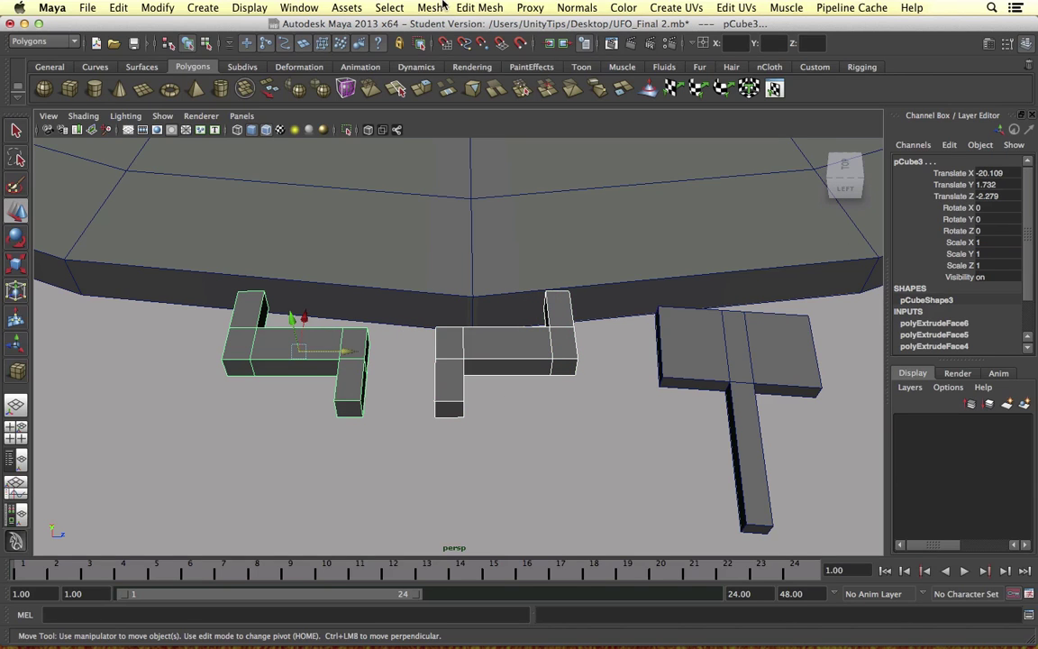
{"action": "left_click", "coordinate": [427, 7]}
{"action": "left_click", "coordinate": [442, 32]}
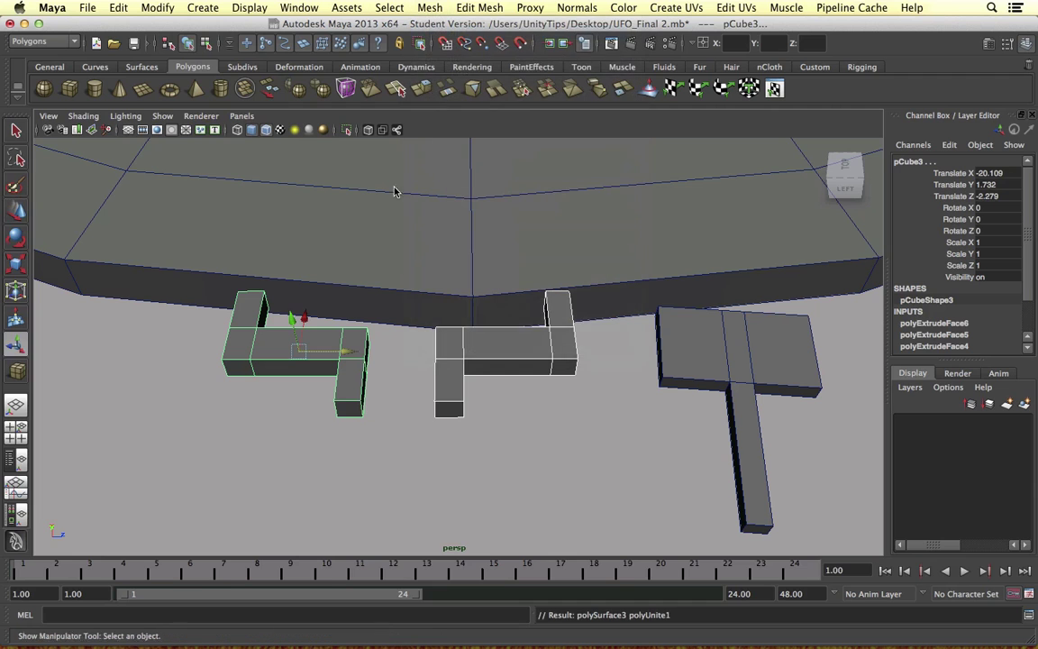
{"action": "scroll", "coordinate": [327, 358], "scroll_direction": "down", "scroll_amount": 5}
{"action": "left_click", "coordinate": [350, 398]}
{"action": "left_click", "coordinate": [377, 351]}
Reposition the combined mesh's pivot onto the two Z-shaped blocks.
{"action": "left_click_drag", "start_coordinate": [396, 376], "coordinate": [380, 352], "text": "alt"}
{"action": "scroll", "coordinate": [405, 350], "scroll_direction": "down", "scroll_amount": 2}
{"action": "scroll", "coordinate": [405, 349], "scroll_direction": "down", "scroll_amount": 10}
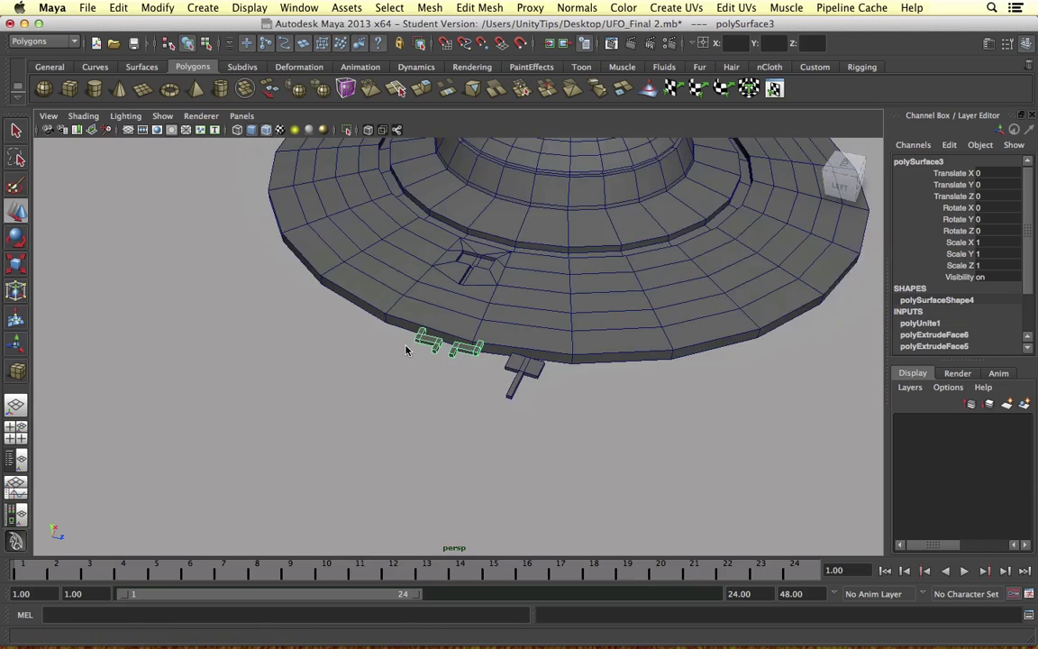
{"action": "key", "text": "f"}
{"action": "scroll", "coordinate": [442, 351], "scroll_direction": "down", "scroll_amount": 5}
{"action": "scroll", "coordinate": [462, 337], "scroll_direction": "down", "scroll_amount": 6}
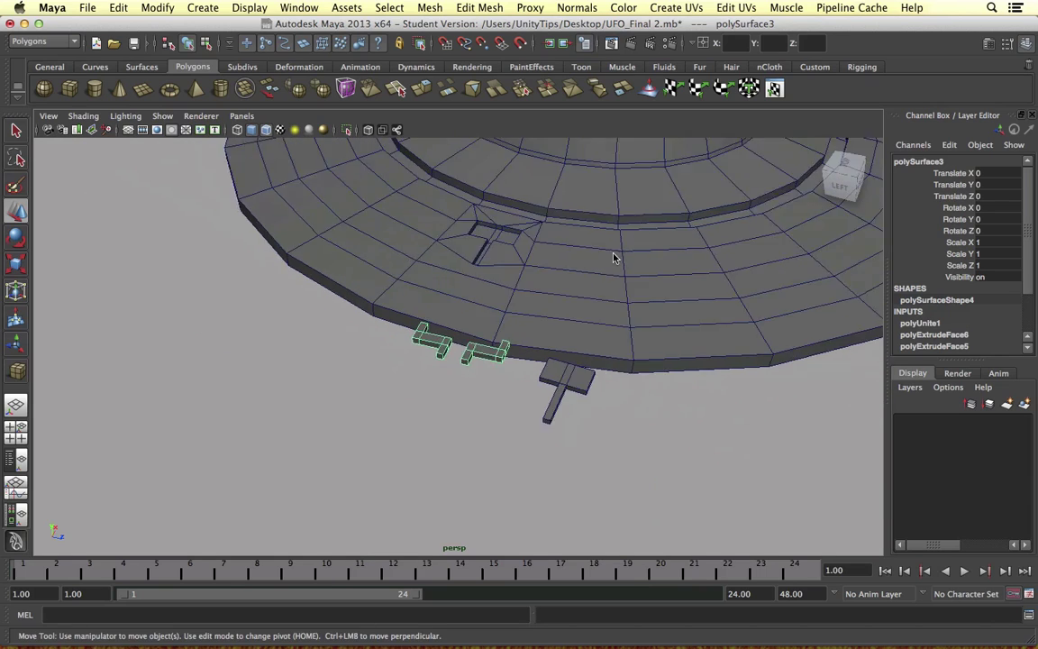
{"action": "scroll", "coordinate": [366, 308], "scroll_direction": "up", "scroll_amount": 7}
{"action": "key", "text": "Home"}
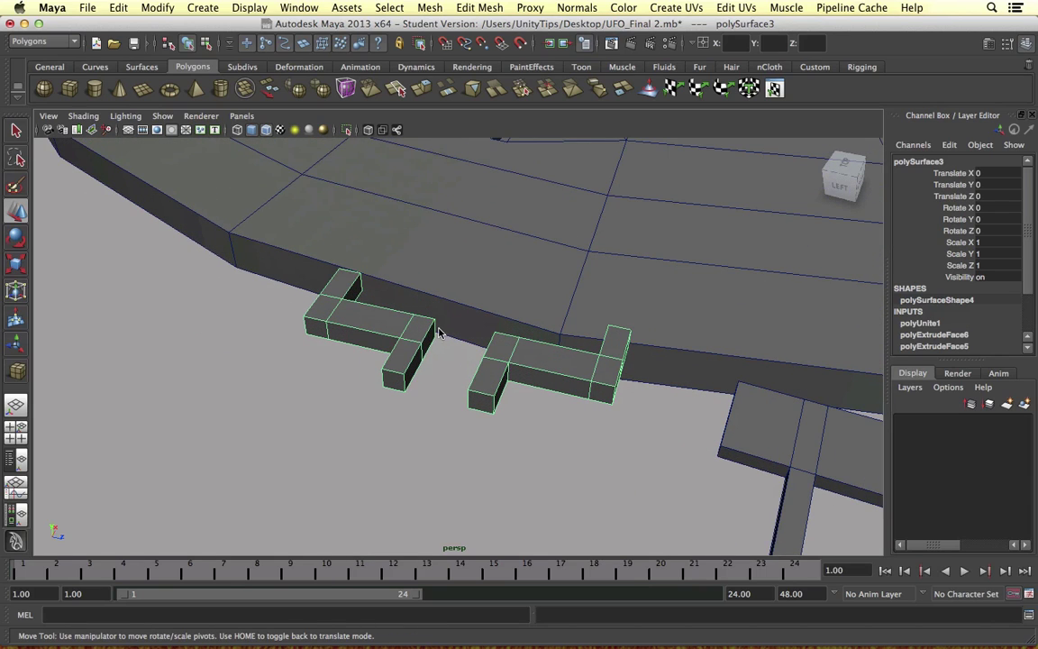
{"action": "key", "text": "Home"}
Move the combined blocks onto the hull in front of the T recess, at about Translate 3.707, -0.395, -0.648.
{"action": "left_click_drag", "start_coordinate": [414, 315], "coordinate": [390, 389], "text": "alt"}
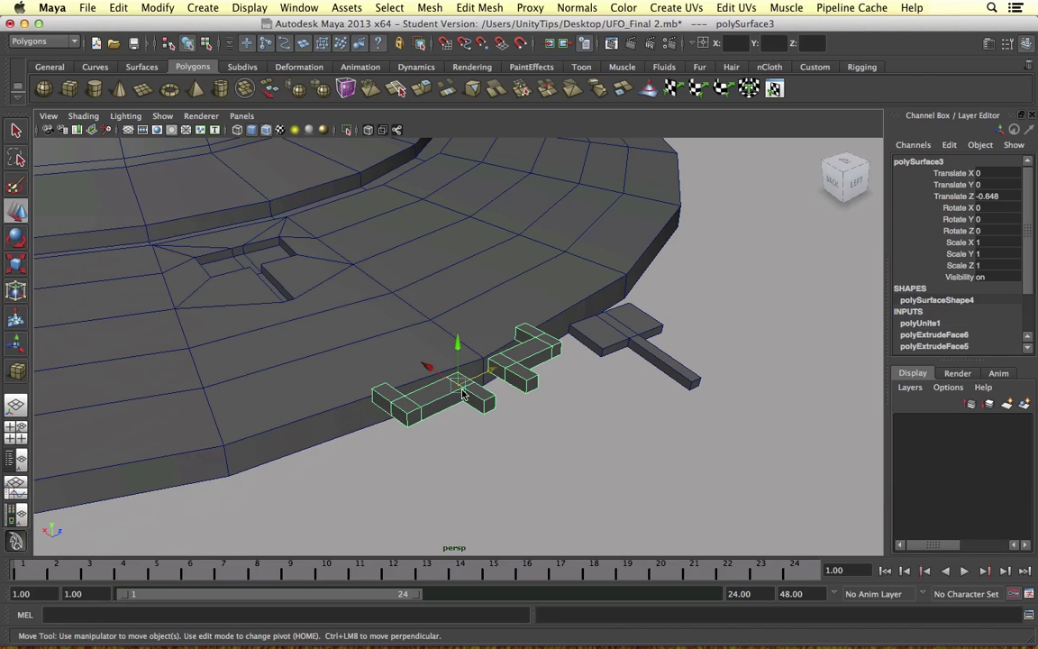
{"action": "left_click_drag", "start_coordinate": [430, 371], "coordinate": [254, 283]}
{"action": "scroll", "coordinate": [216, 284], "scroll_direction": "up", "scroll_amount": 10}
{"action": "left_click_drag", "start_coordinate": [592, 273], "coordinate": [544, 361], "text": "alt"}
Rotate the combined blocks to follow the slope and direction of the hull beside the T's stem.
{"action": "key", "text": "e"}
{"action": "key", "text": "r"}
{"action": "key", "text": "e"}
{"action": "left_click_drag", "start_coordinate": [440, 343], "coordinate": [330, 351]}
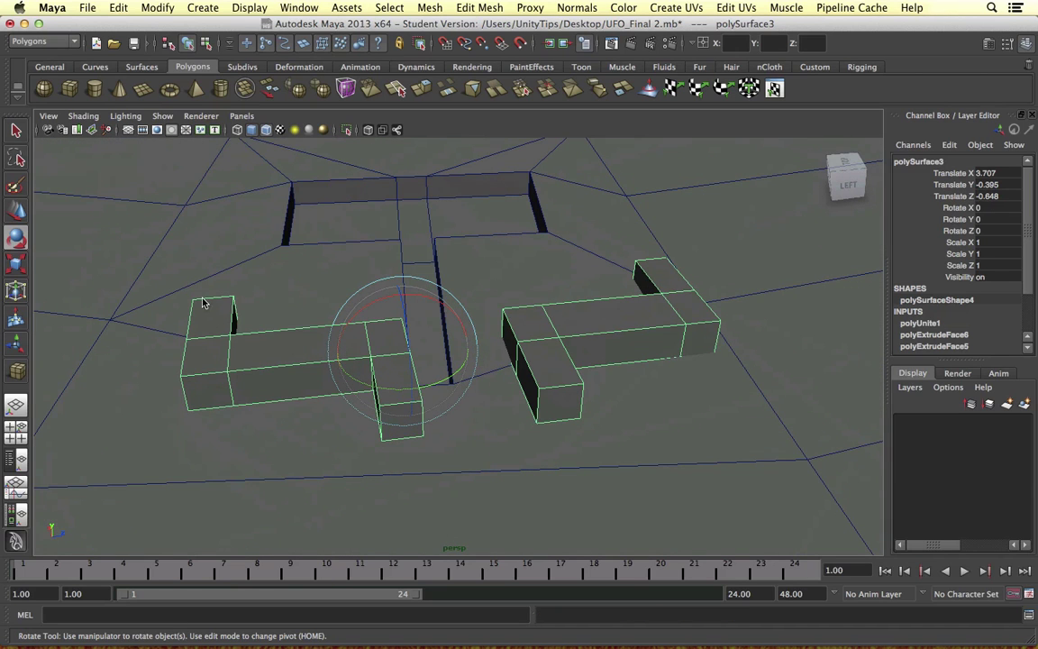
{"action": "mouse_move", "coordinate": [365, 386]}
{"action": "left_mouse_down"}
{"action": "mouse_move", "coordinate": [347, 389]}
{"action": "mouse_move", "coordinate": [360, 386]}
{"action": "left_mouse_up"}
Sink the combined blocks into the hull on both sides of the stem, at about Translate 3.734, -0.497, -0.773.
{"action": "key", "text": "w"}
{"action": "left_click_drag", "start_coordinate": [450, 350], "coordinate": [456, 324]}
{"action": "scroll", "coordinate": [403, 354], "scroll_direction": "down", "scroll_amount": 5}
{"action": "key", "text": "e"}
{"action": "key", "text": "w"}
{"action": "key", "text": "w"}
{"action": "left_click", "coordinate": [470, 377]}
{"action": "key", "text": "w"}
{"action": "left_click_drag", "start_coordinate": [478, 376], "coordinate": [457, 343]}
Try to subtract the combined Z-shaped blocks from the hull with a Boolean Difference.
{"action": "left_click", "coordinate": [482, 321]}
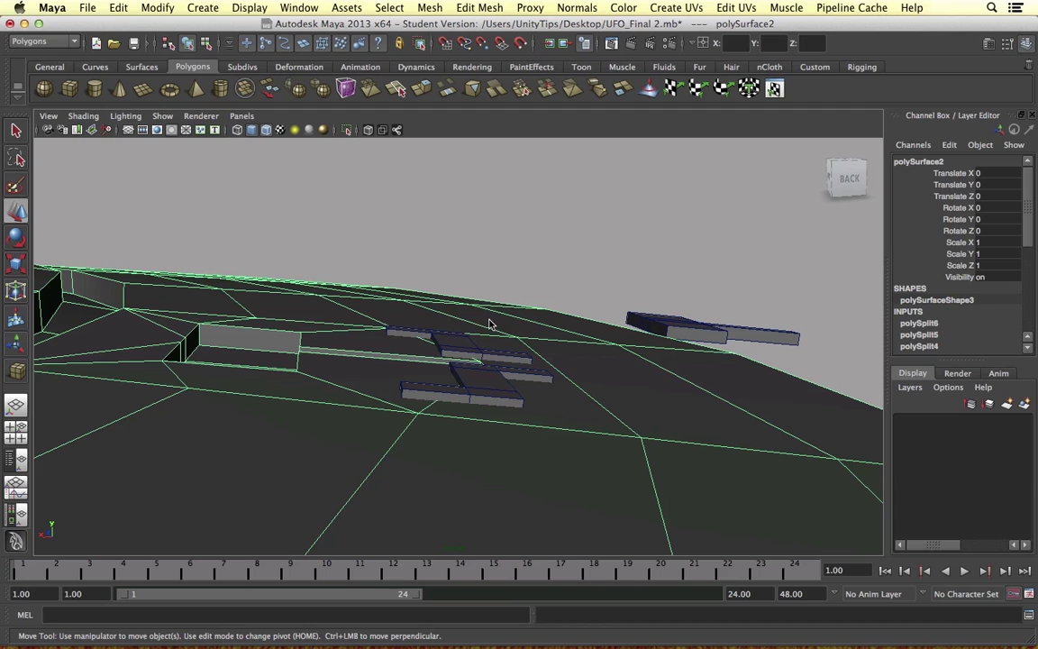
{"action": "left_click", "coordinate": [440, 349]}
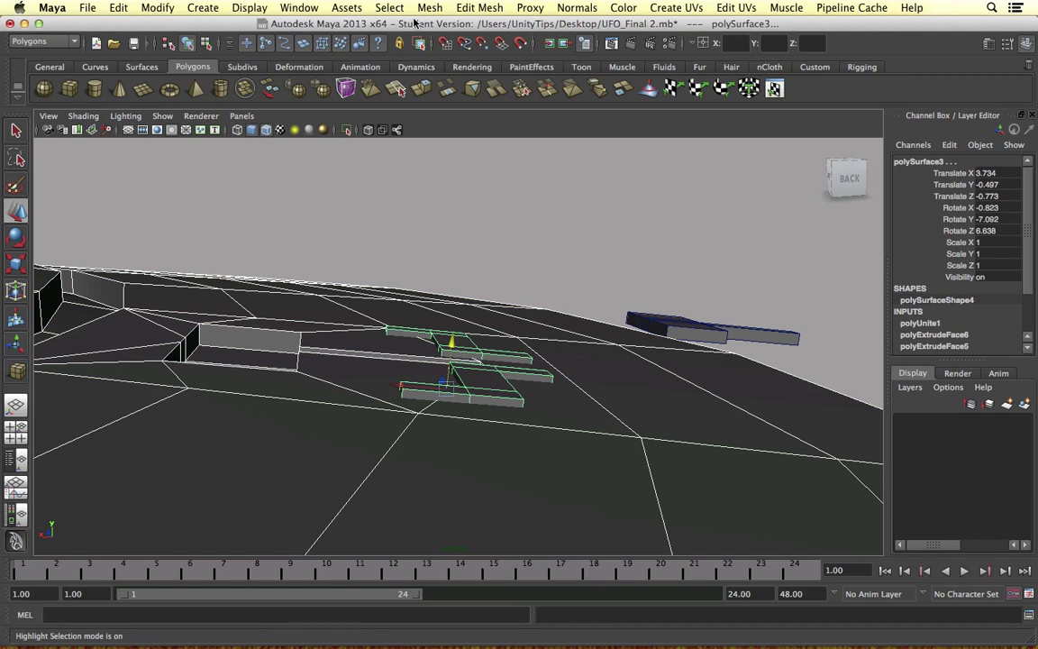
{"action": "left_click", "coordinate": [430, 7]}
{"action": "mouse_move", "coordinate": [541, 71]}
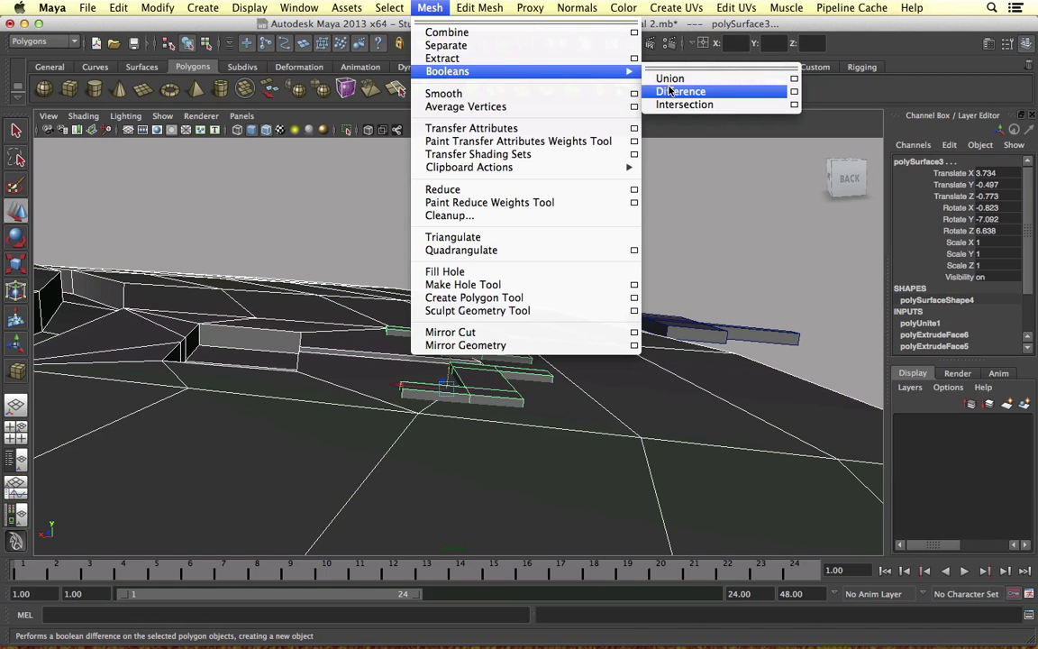
{"action": "left_click", "coordinate": [793, 92]}
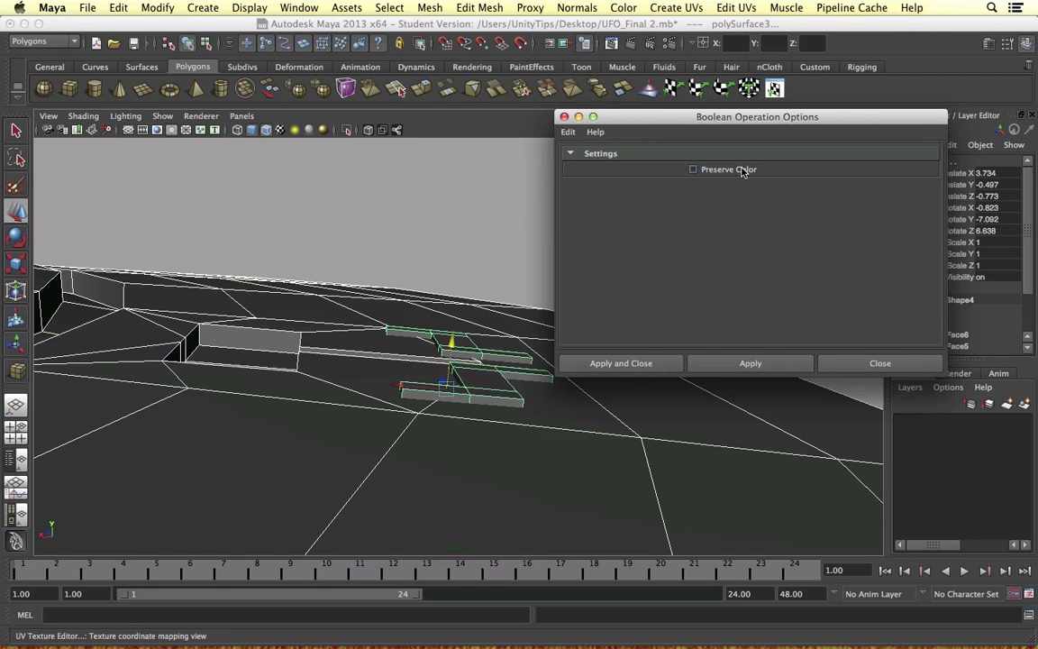
{"action": "left_click", "coordinate": [721, 361]}
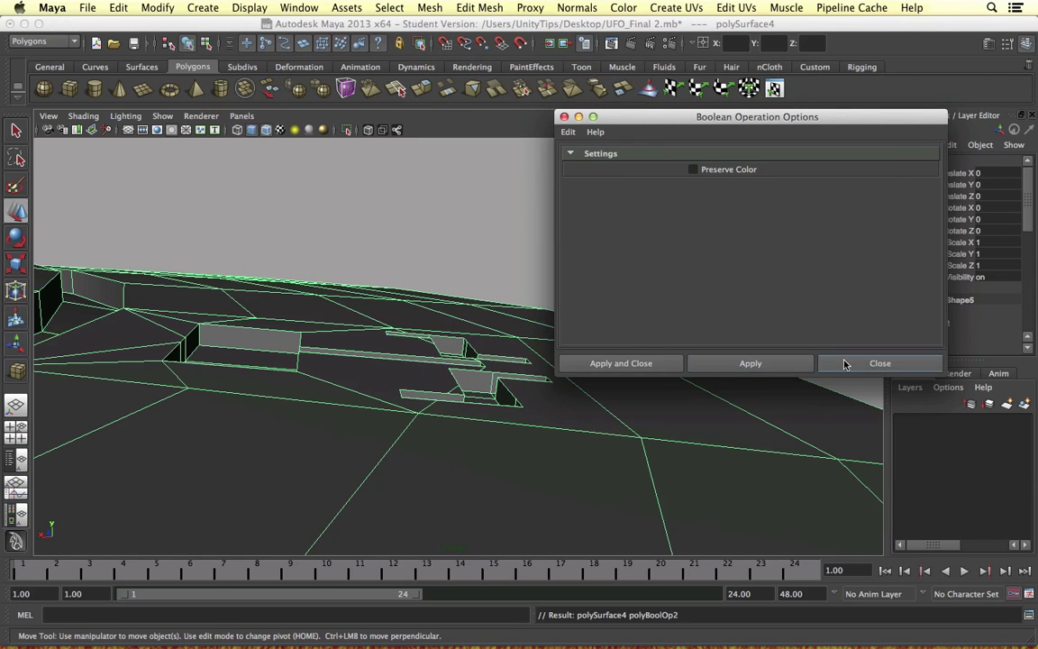
{"action": "left_click", "coordinate": [823, 363]}
{"action": "left_click_drag", "start_coordinate": [661, 295], "coordinate": [528, 304], "text": "alt"}
{"action": "scroll", "coordinate": [548, 318], "scroll_direction": "up", "scroll_amount": 5}
{"action": "middle_click_drag", "start_coordinate": [379, 272], "coordinate": [487, 296], "text": "alt"}
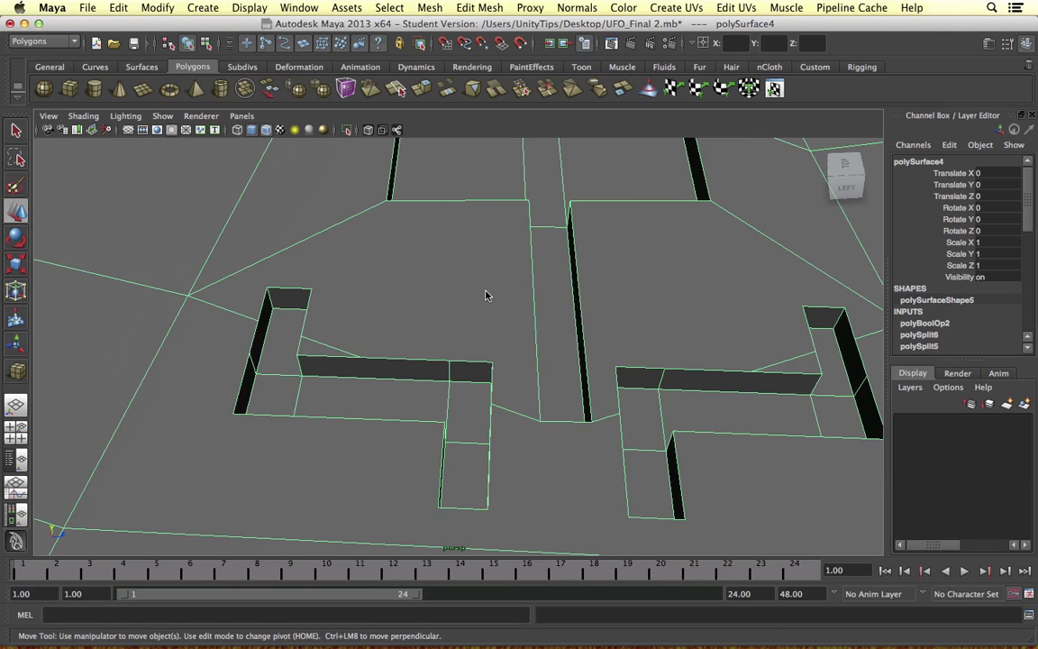
Undo the Boolean and shift the combined blocks farther out from the T recess, to Translate 3.498, -0.524, -0.803.
{"action": "key", "text": "super+z"}
{"action": "left_click_drag", "start_coordinate": [516, 313], "coordinate": [477, 351], "text": "alt"}
{"action": "key", "text": "super+z"}
{"action": "left_click", "coordinate": [527, 362]}
{"action": "left_click", "coordinate": [527, 362]}
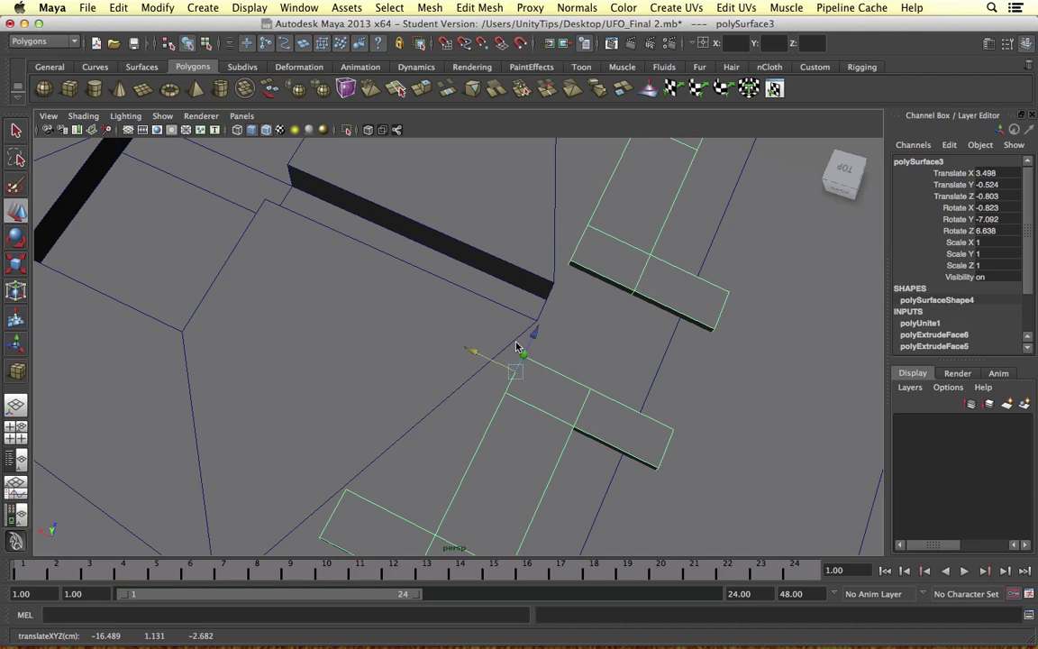
Subtract the repositioned Z-shaped blocks from the hull with a Boolean Difference.
{"action": "left_click_drag", "start_coordinate": [622, 325], "coordinate": [538, 296], "text": "alt"}
{"action": "left_click", "coordinate": [465, 370]}
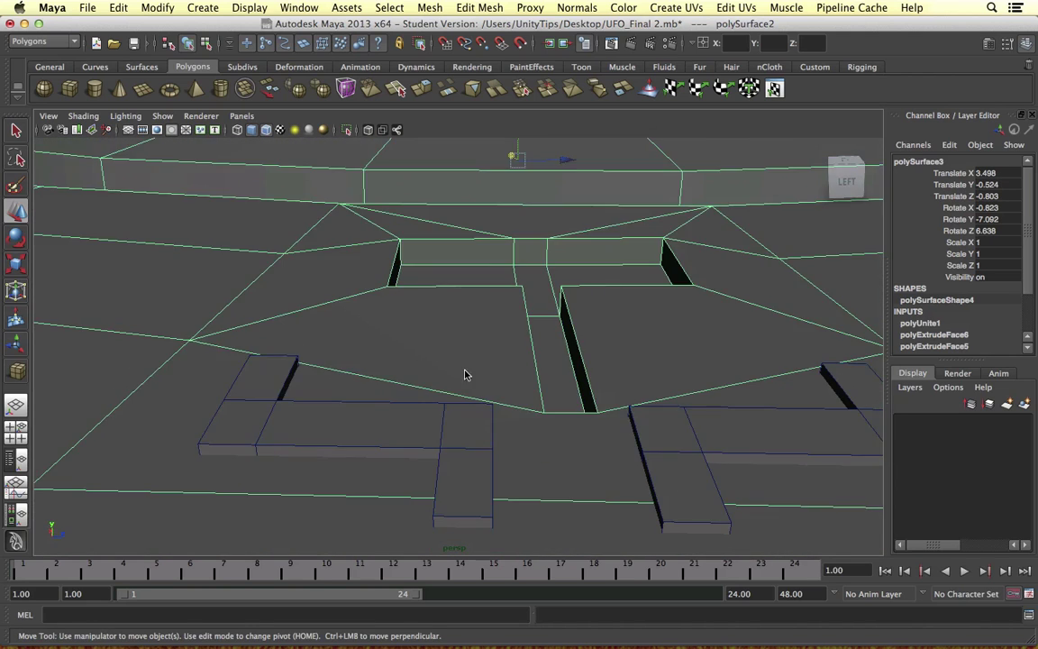
{"action": "left_click", "coordinate": [454, 419], "text": "shift"}
{"action": "left_click", "coordinate": [430, 7]}
{"action": "mouse_move", "coordinate": [566, 72]}
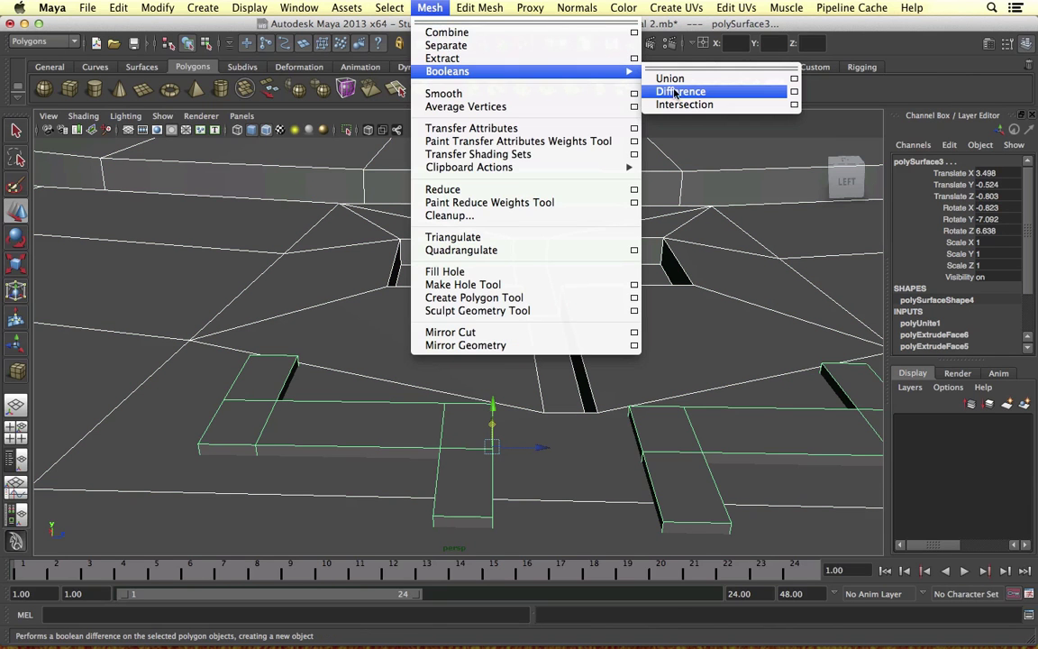
{"action": "left_click", "coordinate": [685, 90]}
{"action": "left_click_drag", "start_coordinate": [548, 127], "coordinate": [426, 329], "text": "alt"}
{"action": "middle_click_drag", "start_coordinate": [421, 317], "coordinate": [426, 248], "text": "alt"}
{"action": "left_click_drag", "start_coordinate": [405, 347], "coordinate": [418, 393], "text": "alt"}
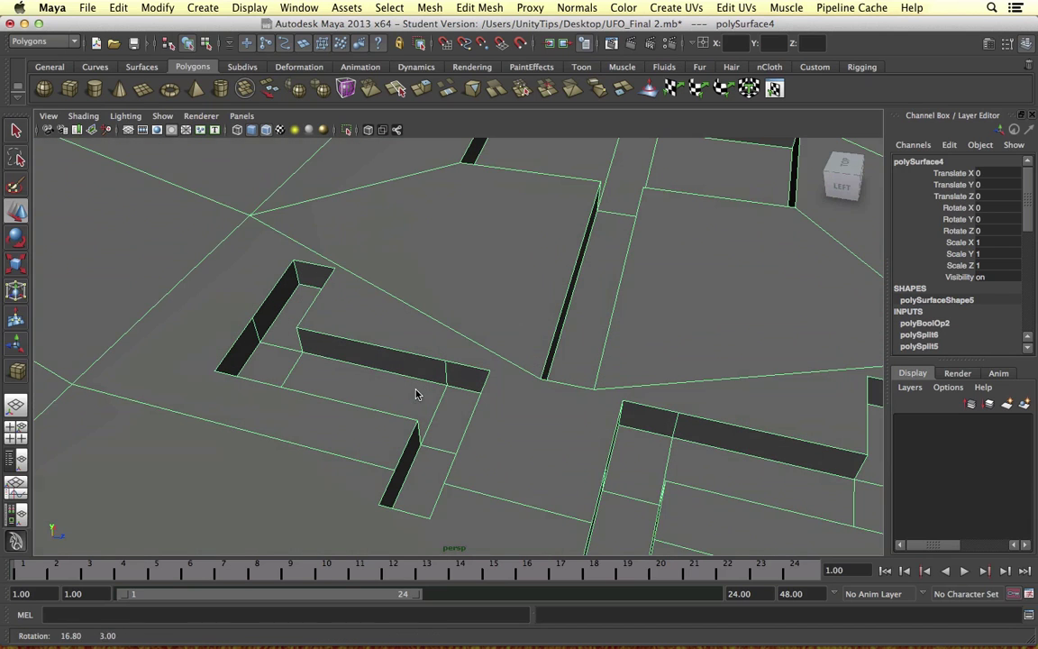
Merge the stray vertices where the hull edge meets the Z recesses into the nearest recess corners.
{"action": "right_click_drag", "start_coordinate": [383, 454], "coordinate": [324, 385]}
{"action": "left_click", "coordinate": [395, 468]}
{"action": "right_click_drag", "start_coordinate": [401, 470], "coordinate": [405, 440], "text": "shift"}
{"action": "left_click_drag", "start_coordinate": [382, 493], "coordinate": [380, 503]}
{"action": "middle_click_drag", "start_coordinate": [467, 460], "coordinate": [521, 344], "text": "alt+shift"}
{"action": "left_click_drag", "start_coordinate": [655, 356], "coordinate": [650, 364]}
Merge the end of the edge running between the two Z recesses into the adjacent wall vertex.
{"action": "left_click_drag", "start_coordinate": [490, 314], "coordinate": [522, 324], "text": "alt"}
{"action": "left_click_drag", "start_coordinate": [457, 304], "coordinate": [472, 264], "text": "alt"}
{"action": "left_click_drag", "start_coordinate": [598, 245], "coordinate": [410, 230], "text": "alt"}
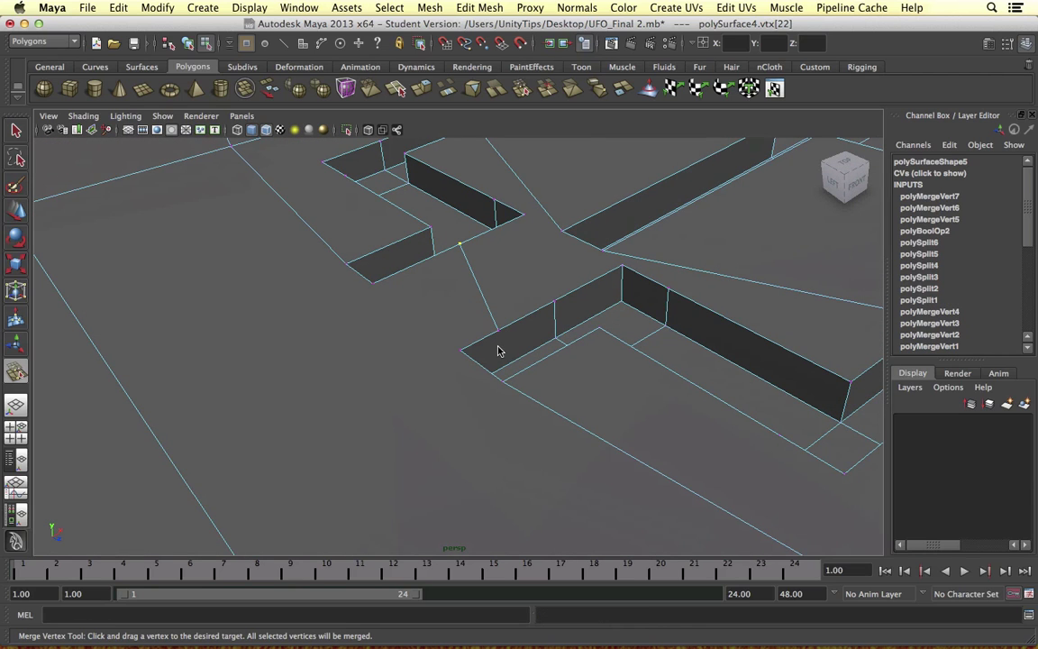
{"action": "left_click_drag", "start_coordinate": [548, 314], "coordinate": [551, 307]}
{"action": "left_click_drag", "start_coordinate": [445, 273], "coordinate": [414, 379], "text": "alt"}
{"action": "left_click_drag", "start_coordinate": [479, 350], "coordinate": [636, 362], "text": "alt"}
{"action": "middle_click_drag", "start_coordinate": [636, 361], "coordinate": [654, 353], "text": "alt"}
Split the hull with a new edge joining the facing front corners of the two Z recesses.
{"action": "left_click", "coordinate": [394, 88]}
{"action": "scroll", "coordinate": [417, 356], "scroll_direction": "down", "scroll_amount": 3}
{"action": "right_click_drag", "start_coordinate": [417, 356], "coordinate": [423, 333], "text": "alt"}
{"action": "middle_click_drag", "start_coordinate": [423, 333], "coordinate": [286, 368], "text": "alt"}
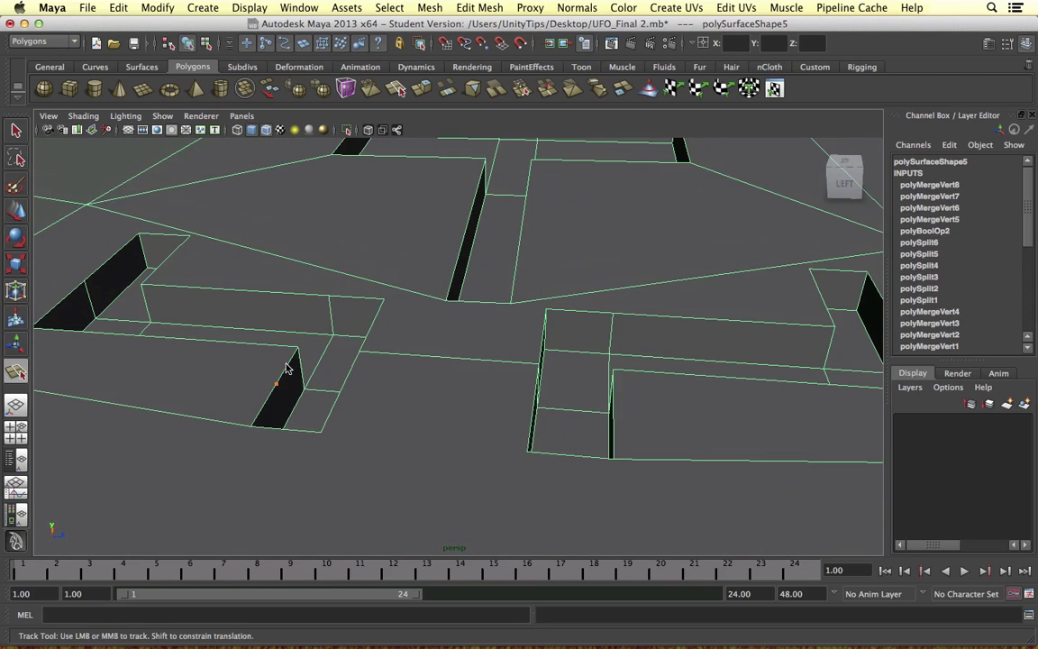
{"action": "left_click", "coordinate": [320, 434]}
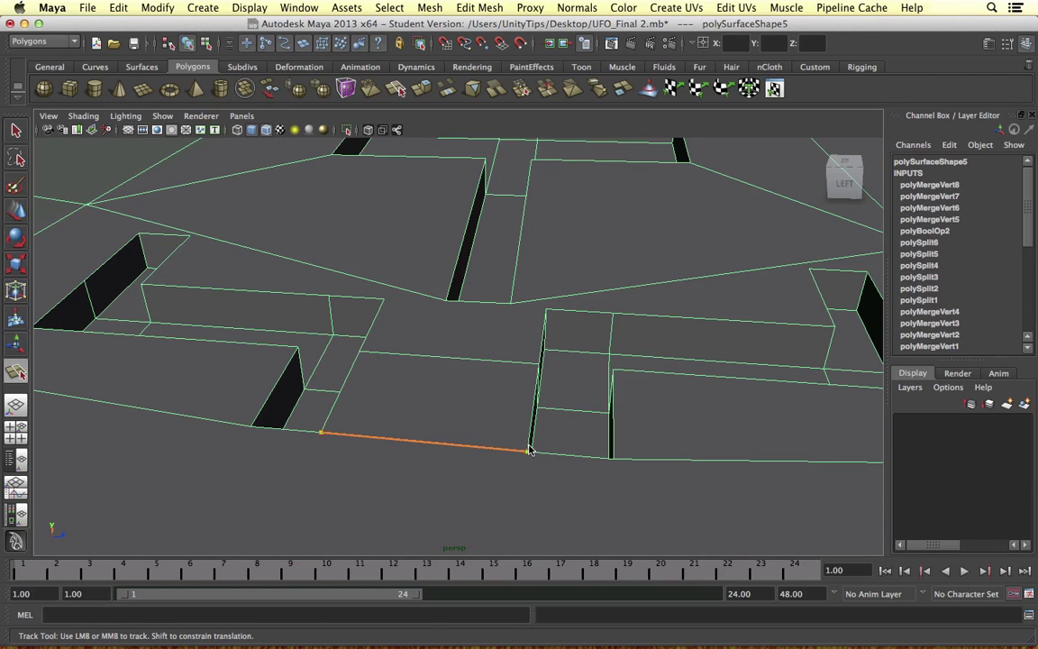
{"action": "left_click", "coordinate": [529, 450]}
{"action": "key", "text": "w"}
Connect the outer front corner of each Z recess to the neighbouring hull grid vertex with split edges.
{"action": "left_click_drag", "start_coordinate": [401, 287], "coordinate": [473, 304], "text": "alt"}
{"action": "middle_click_drag", "start_coordinate": [473, 304], "coordinate": [588, 327], "text": "alt"}
{"action": "left_click_drag", "start_coordinate": [588, 327], "coordinate": [640, 354], "text": "alt"}
{"action": "right_click_drag", "start_coordinate": [492, 344], "coordinate": [463, 340], "text": "alt"}
{"action": "left_click_drag", "start_coordinate": [463, 341], "coordinate": [445, 333], "text": "alt"}
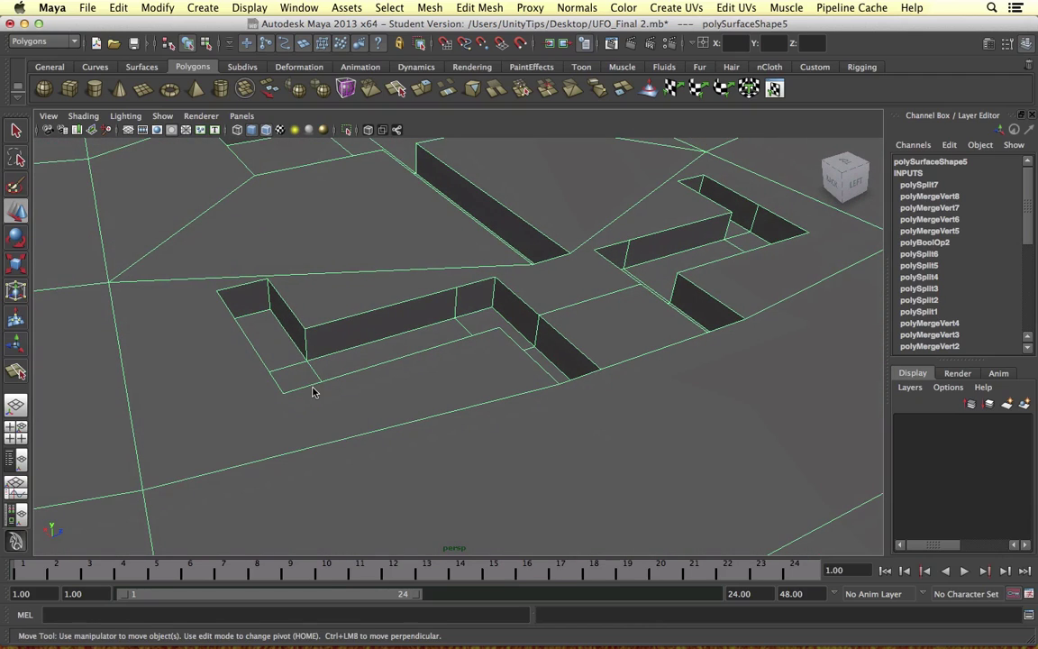
{"action": "key", "text": "g"}
{"action": "left_click_drag", "start_coordinate": [259, 351], "coordinate": [293, 400]}
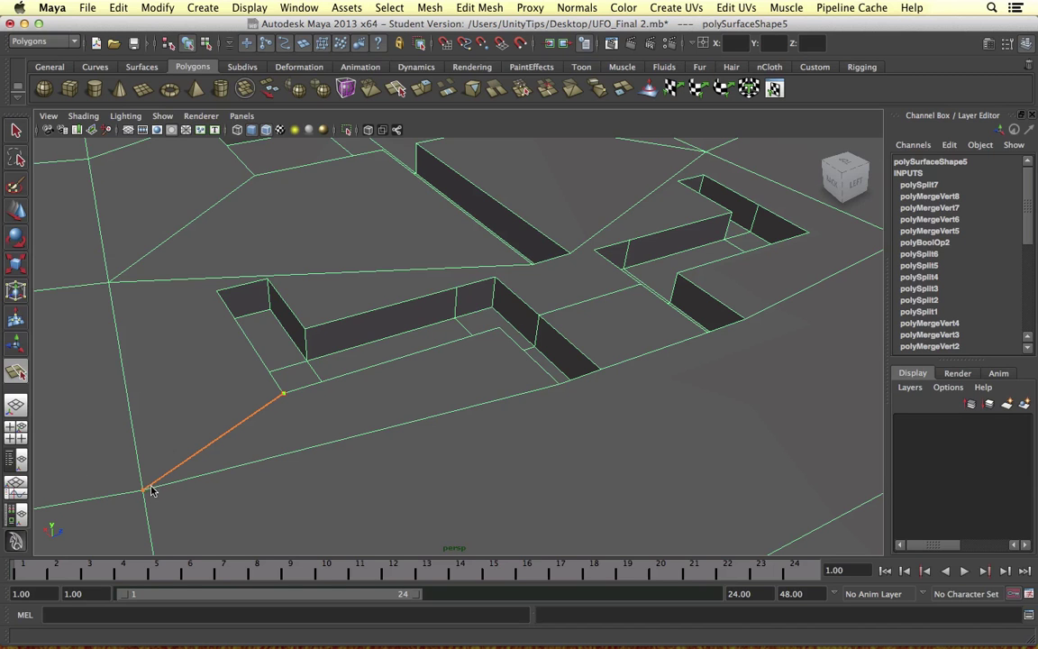
{"action": "left_click", "coordinate": [144, 492]}
{"action": "key", "text": "Return"}
{"action": "left_click_drag", "start_coordinate": [144, 492], "coordinate": [500, 364], "text": "alt"}
{"action": "left_click", "coordinate": [699, 382]}
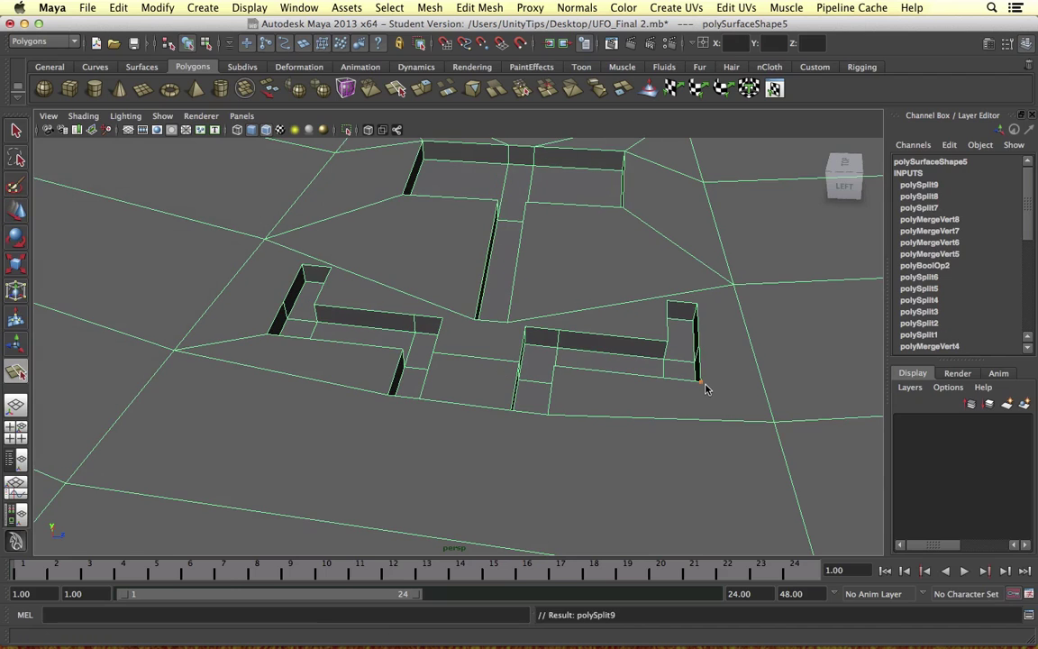
{"action": "key", "text": "w"}
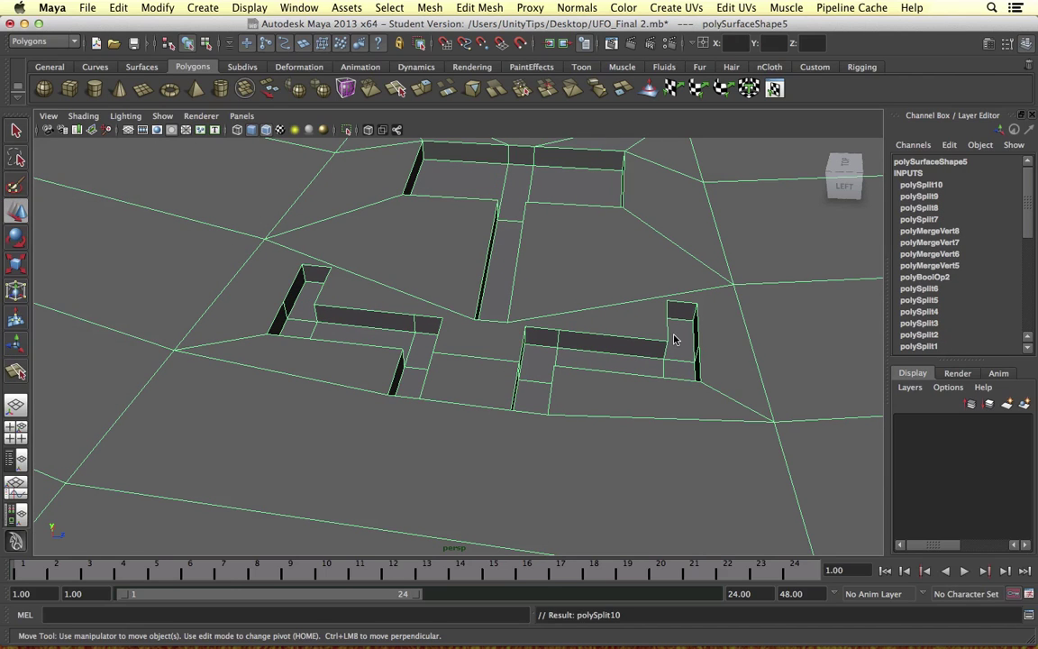
Connect the mid-side vertex on each Z recess's outer wall to the same front hull grid vertex.
{"action": "key", "text": "y"}
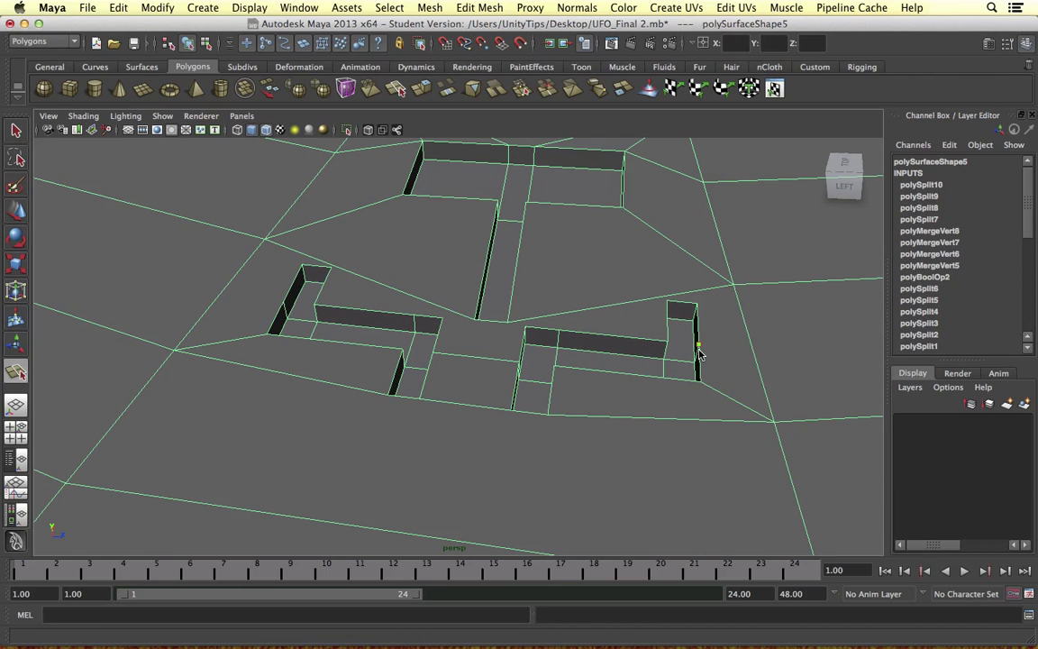
{"action": "key", "text": "w"}
{"action": "key", "text": "y"}
{"action": "left_click", "coordinate": [284, 302]}
{"action": "left_click", "coordinate": [174, 350]}
{"action": "key", "text": "w"}
Connect the outer back corner of each Z recess to the nearest hull grid vertex beside the T.
{"action": "key", "text": "y"}
{"action": "left_click", "coordinate": [303, 265]}
{"action": "left_click", "coordinate": [267, 239]}
{"action": "key", "text": "w"}
{"action": "key", "text": "y"}
{"action": "left_click", "coordinate": [695, 303]}
{"action": "key", "text": "w"}
Connect the inner back corner of each Z recess's outer arm to the hull grid vertex beside the T.
{"action": "key", "text": "y"}
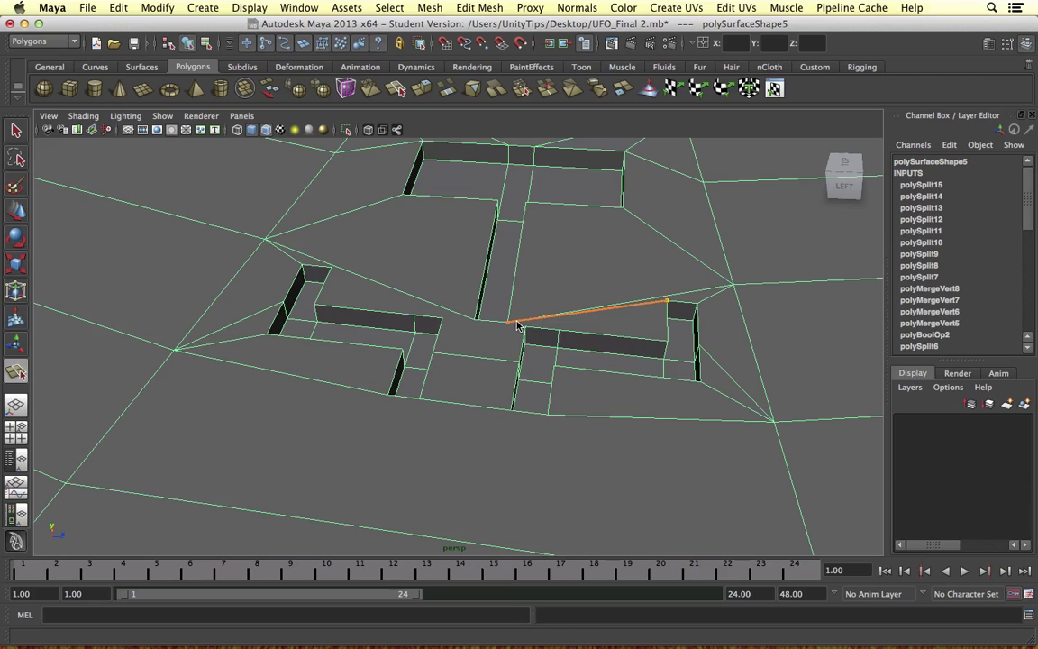
{"action": "key", "text": "w"}
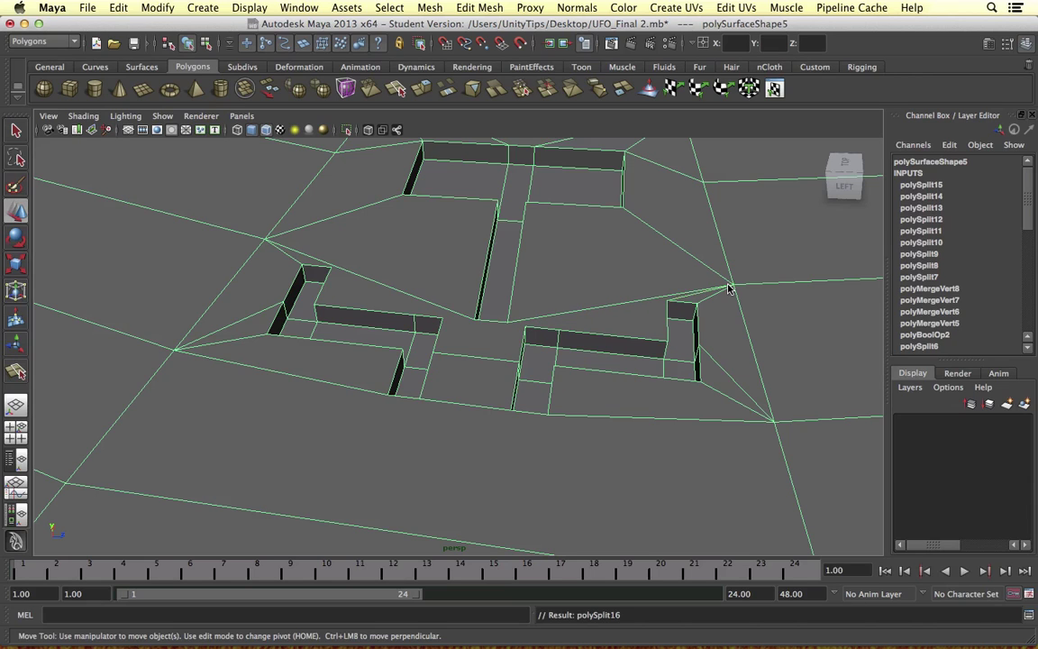
{"action": "key", "text": "y"}
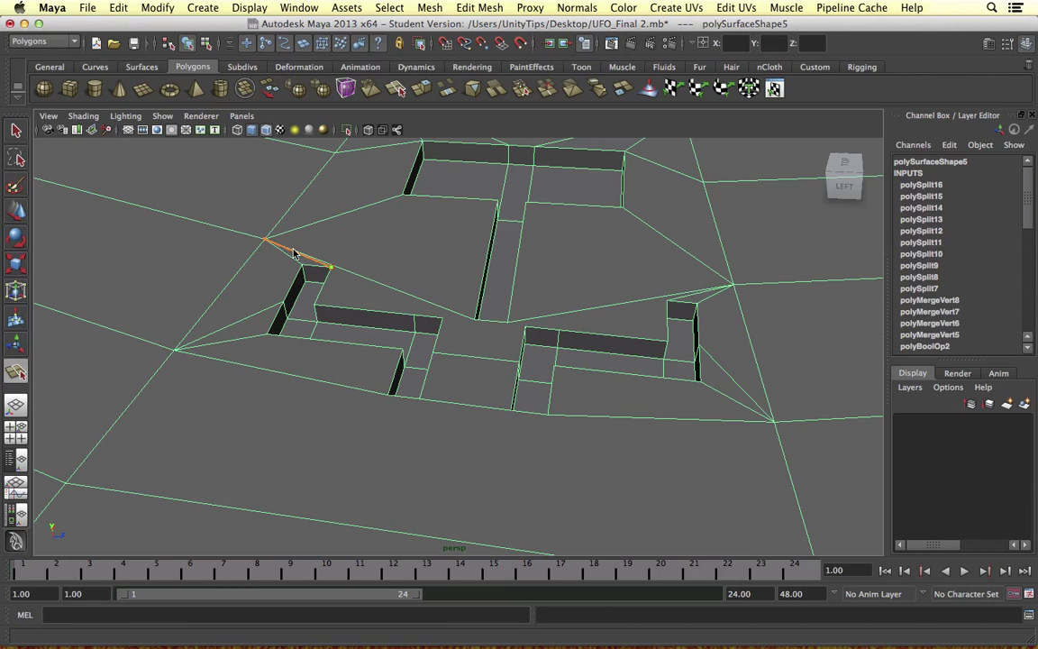
{"action": "key", "text": "w"}
Connect the inner top corner of each Z recess to the nearest corner at the end of the T's stem.
{"action": "key", "text": "y"}
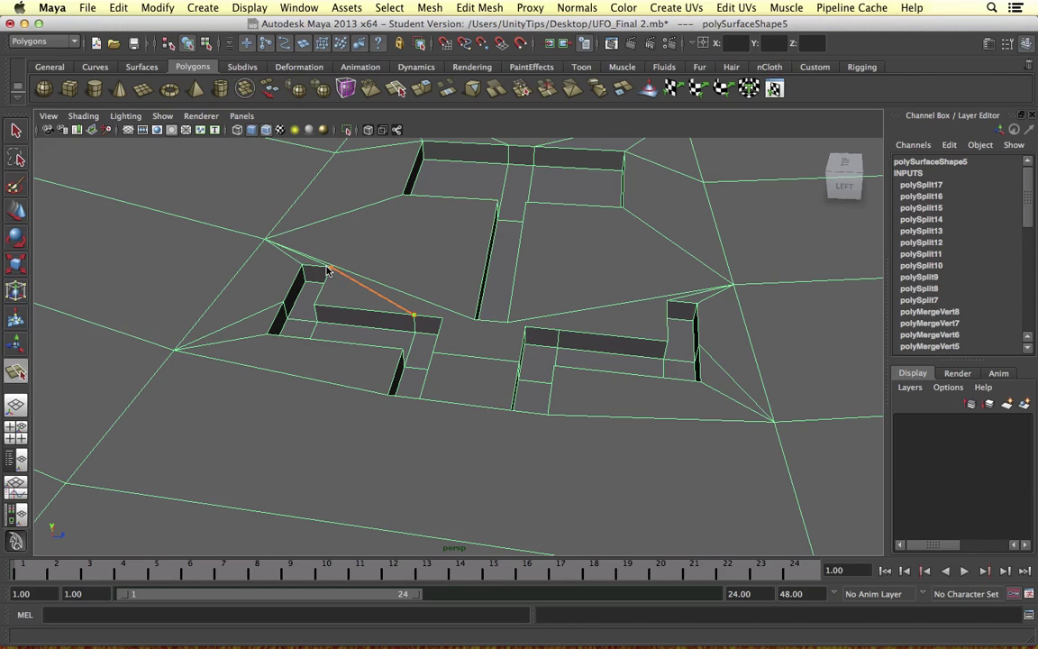
{"action": "key", "text": "w"}
{"action": "key", "text": "y"}
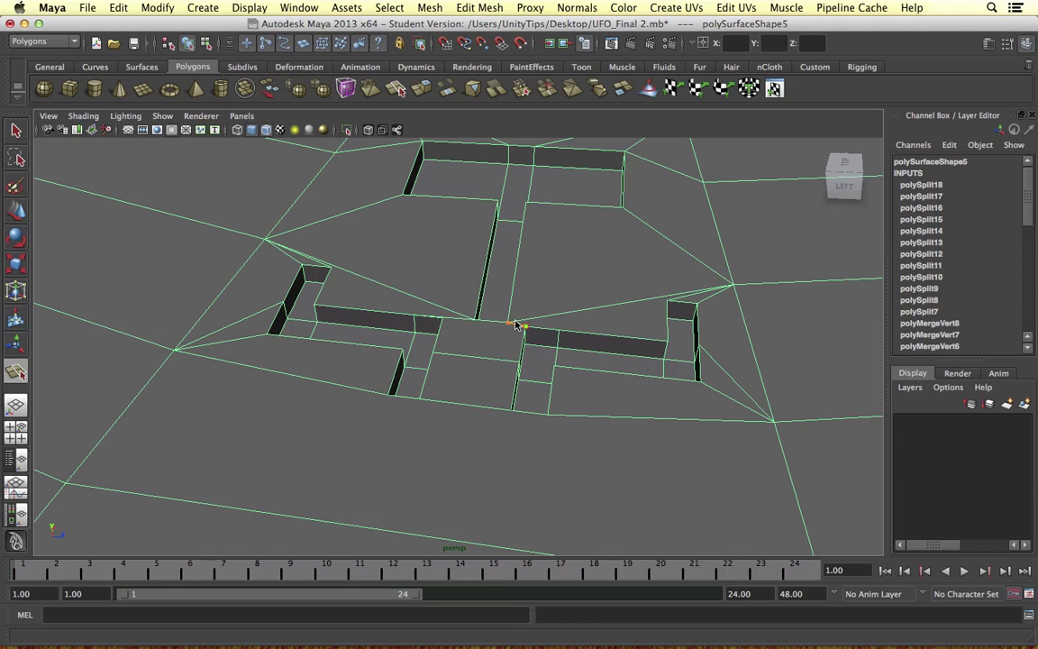
{"action": "key", "text": "w"}
Split an edge from the inner bend of each Z recess to the adjacent corner of the T's stem.
{"action": "left_click_drag", "start_coordinate": [517, 324], "coordinate": [531, 357], "text": "alt"}
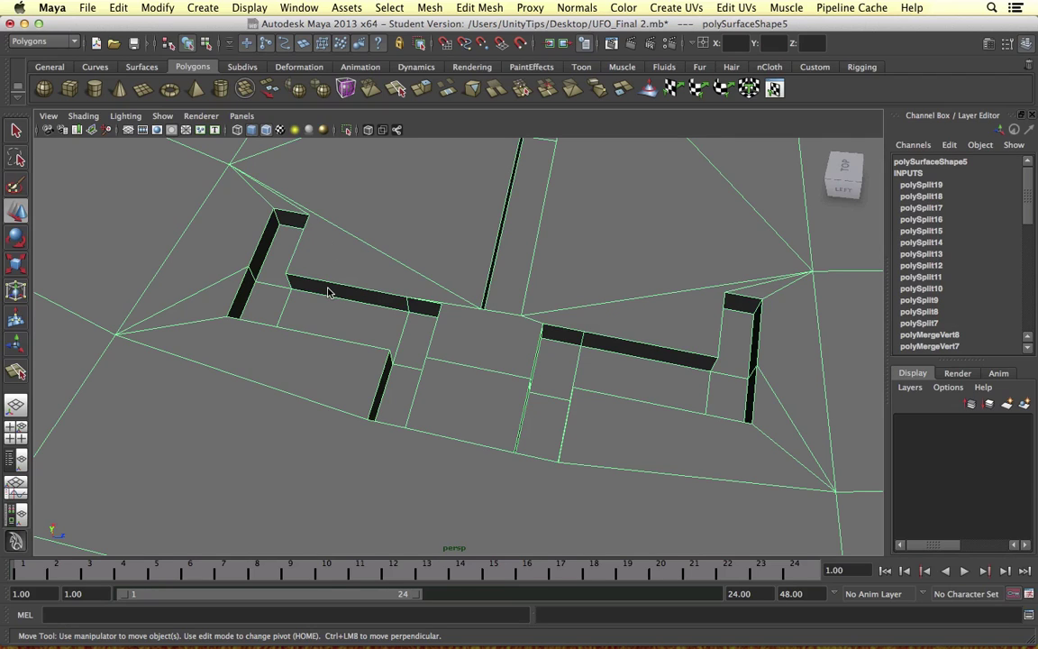
{"action": "key", "text": "g"}
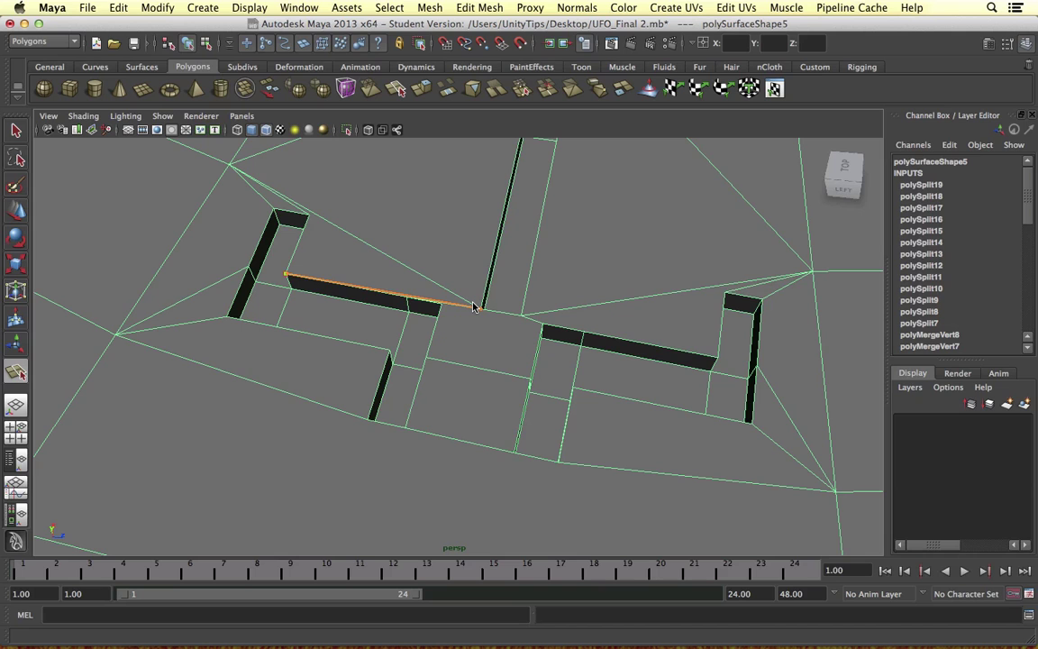
{"action": "key", "text": "Return"}
{"action": "key", "text": "g"}
{"action": "left_click_drag", "start_coordinate": [604, 327], "coordinate": [537, 302]}
{"action": "key", "text": "Return"}
Examine the walls and split edges around the T and Z recesses from several angles for clean topology.
{"action": "scroll", "coordinate": [537, 317], "scroll_direction": "down", "scroll_amount": 3}
{"action": "scroll", "coordinate": [579, 339], "scroll_direction": "up", "scroll_amount": 5}
{"action": "left_click_drag", "start_coordinate": [579, 339], "coordinate": [581, 366], "text": "alt"}
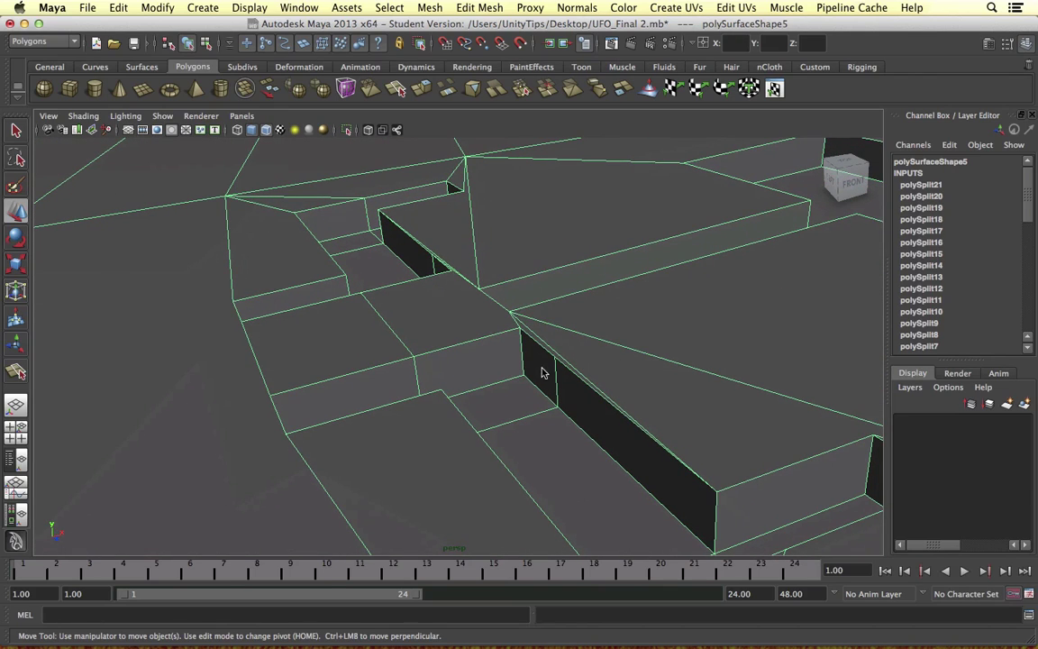
{"action": "left_click_drag", "start_coordinate": [829, 405], "coordinate": [541, 413], "text": "alt"}
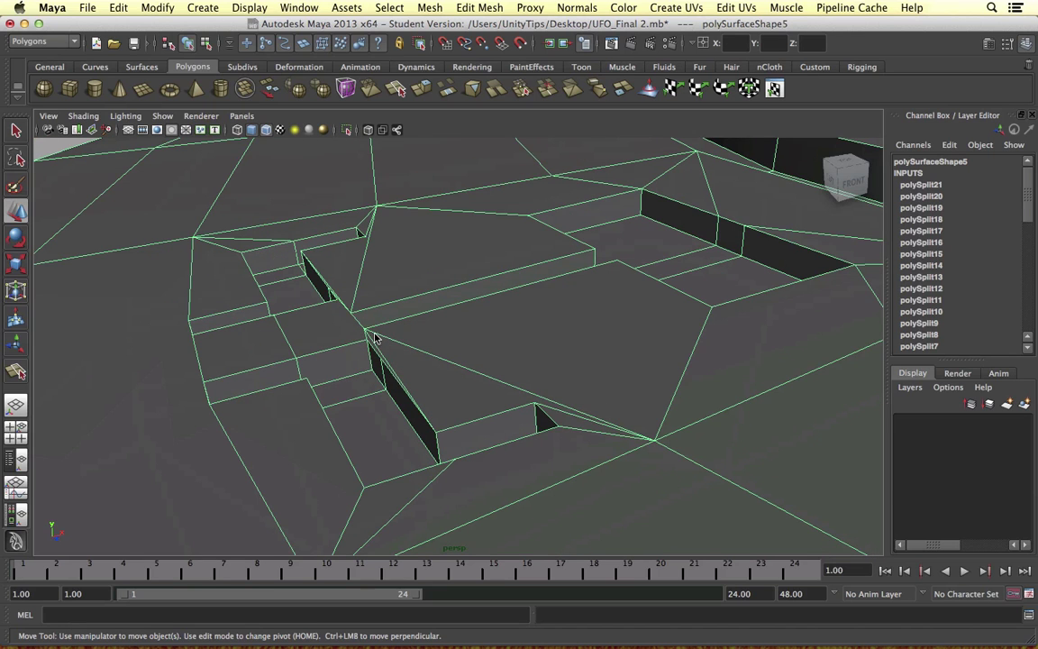
{"action": "left_click_drag", "start_coordinate": [451, 421], "coordinate": [528, 395], "text": "alt"}
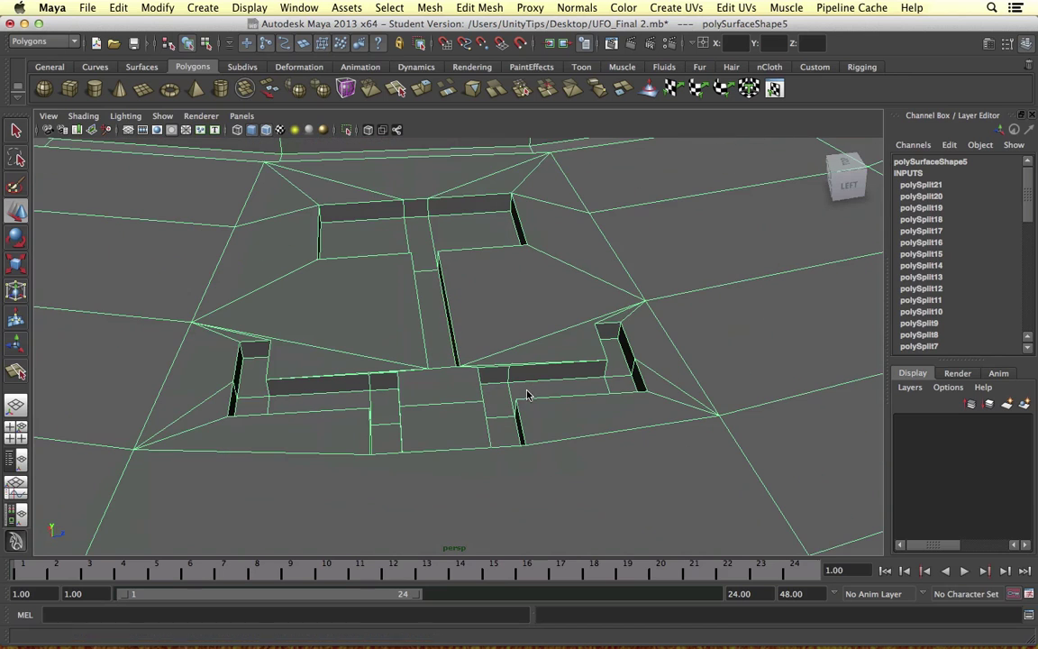
{"action": "scroll", "coordinate": [518, 374], "scroll_direction": "up", "scroll_amount": 6}
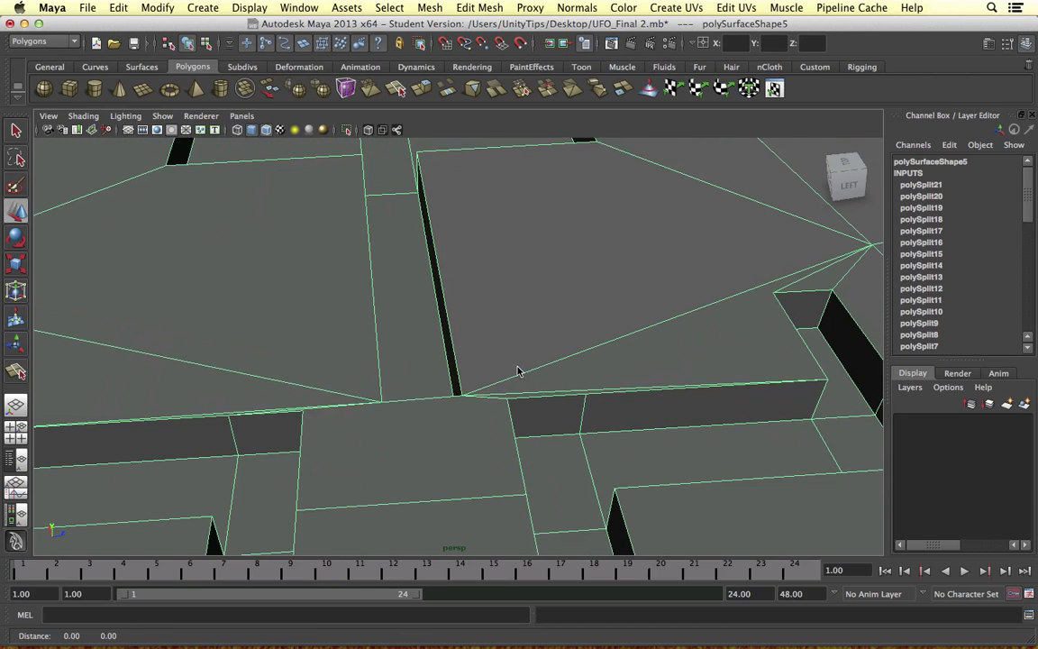
{"action": "right_click", "coordinate": [595, 362]}
{"action": "right_click_drag", "start_coordinate": [596, 360], "coordinate": [619, 348]}
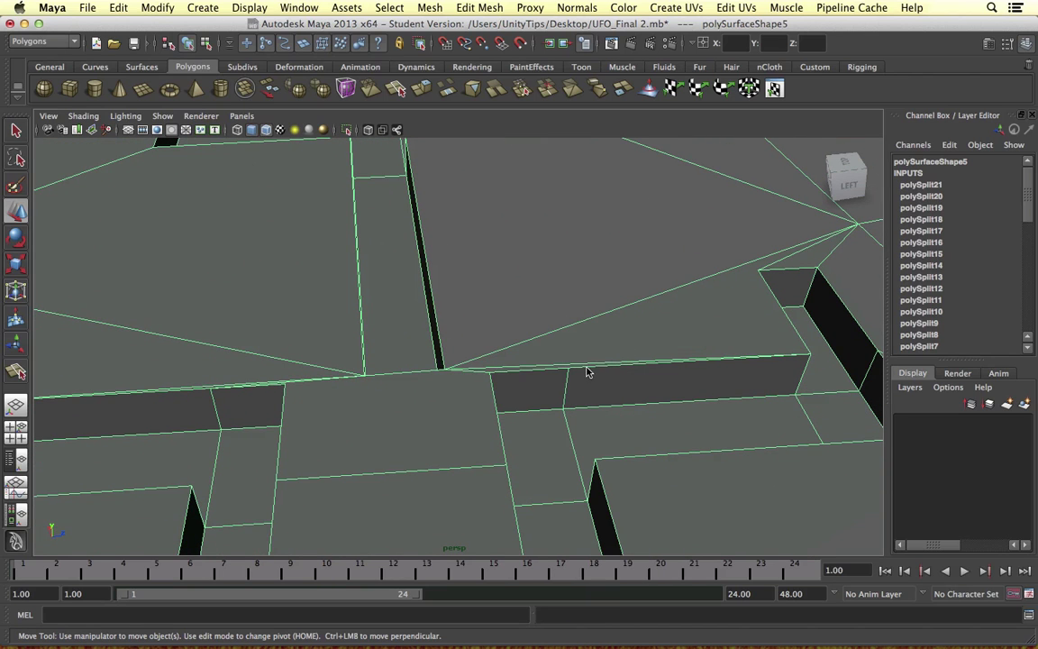
{"action": "scroll", "coordinate": [605, 388], "scroll_direction": "down", "scroll_amount": 6}
{"action": "left_click_drag", "start_coordinate": [566, 373], "coordinate": [440, 352], "text": "alt"}
{"action": "right_click", "coordinate": [306, 318]}
{"action": "left_click", "coordinate": [306, 284]}
{"action": "left_click_drag", "start_coordinate": [306, 284], "coordinate": [522, 422], "text": "alt"}
{"action": "key", "text": "F8"}
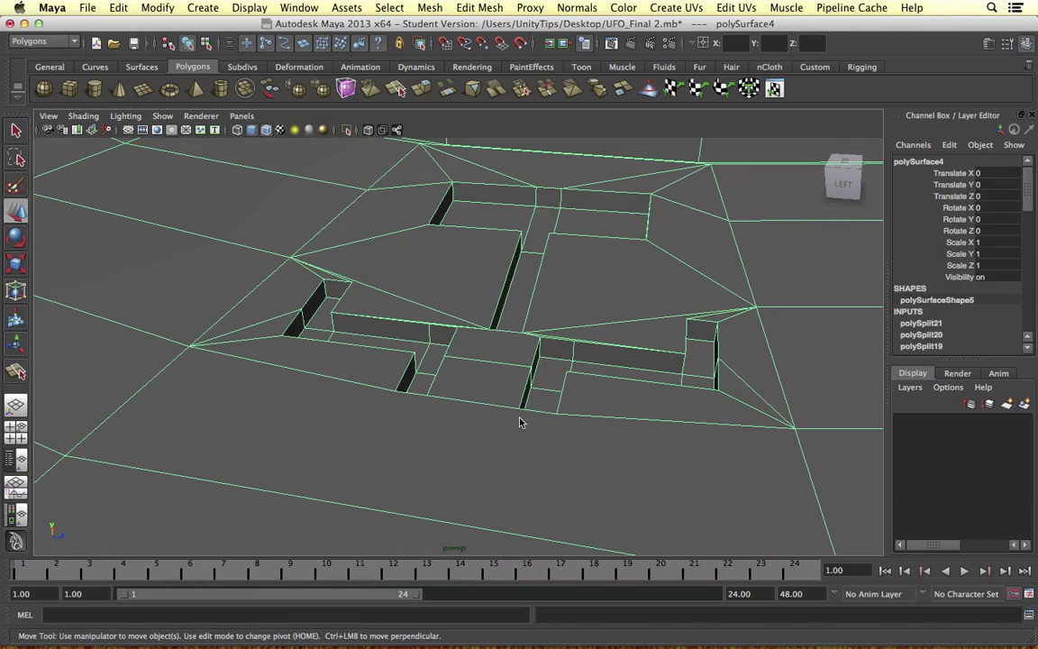
{"action": "left_click_drag", "start_coordinate": [487, 320], "coordinate": [631, 297], "text": "alt"}
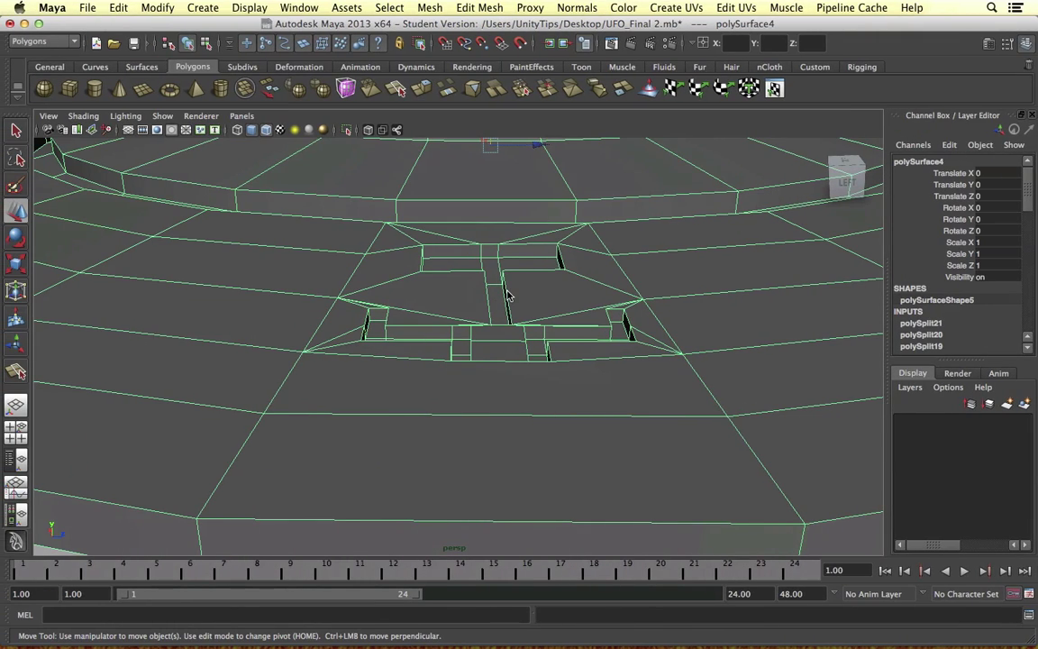
{"action": "left_click_drag", "start_coordinate": [461, 387], "coordinate": [470, 359], "text": "alt"}
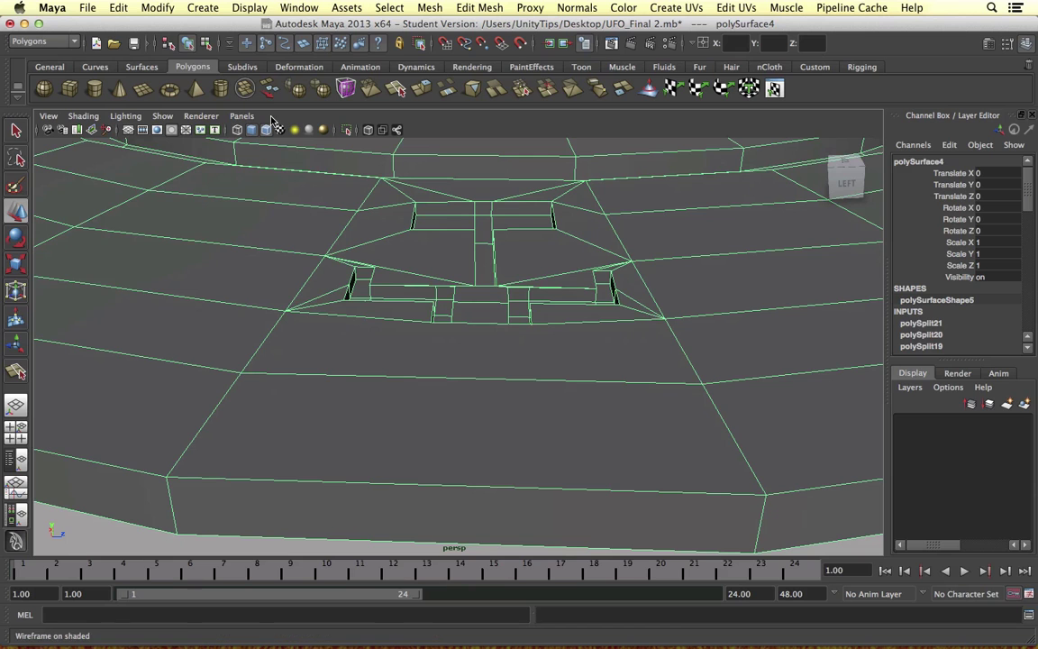
{"action": "left_click_drag", "start_coordinate": [406, 262], "coordinate": [379, 193], "text": "alt"}
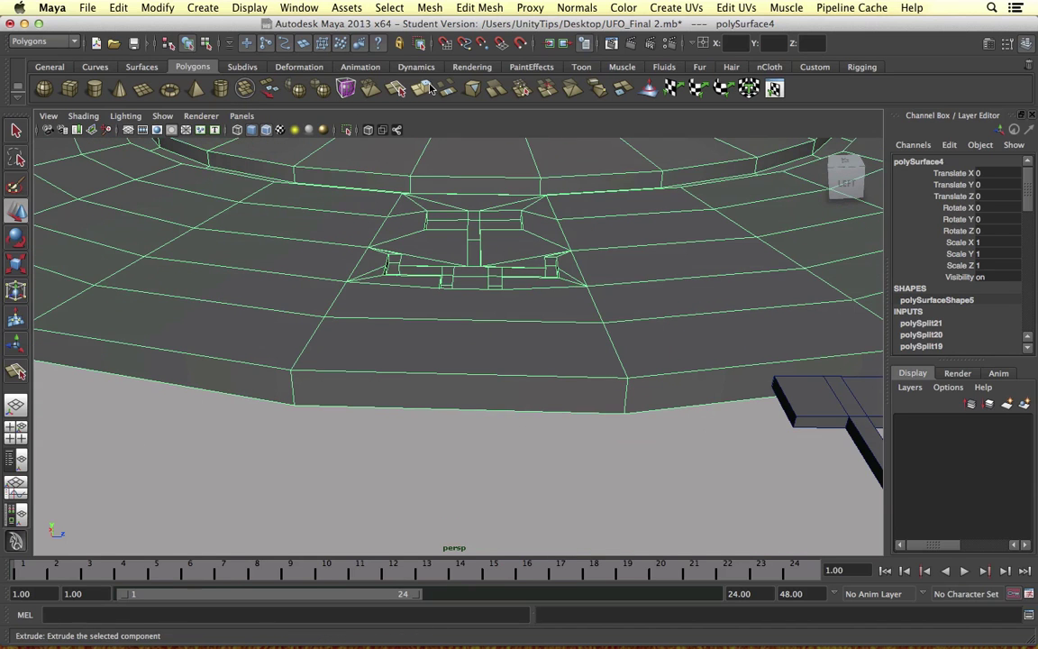
Split an edge across each hull panel flanking the one below the recesses, from its far rim corner to the middle panel's side edge.
{"action": "left_click", "coordinate": [358, 78]}
{"action": "mouse_move", "coordinate": [296, 338]}
{"action": "middle_mouse_down", "text": "alt"}
{"action": "mouse_move", "coordinate": [349, 328]}
{"action": "mouse_move", "coordinate": [305, 354]}
{"action": "middle_mouse_up", "text": "alt"}
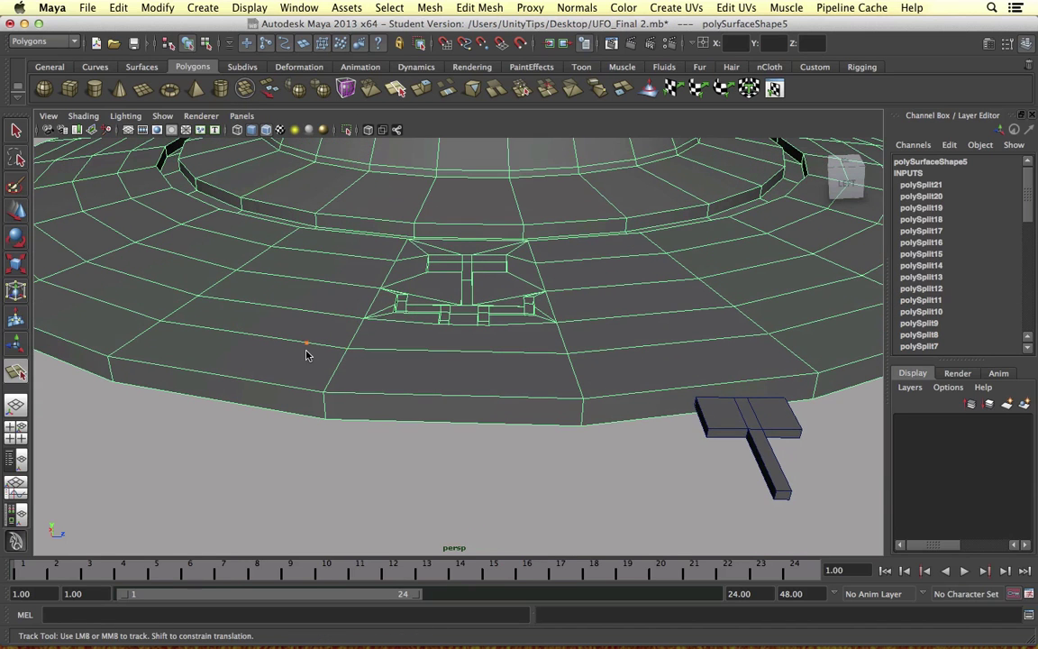
{"action": "left_click", "coordinate": [107, 357]}
{"action": "left_click", "coordinate": [330, 370]}
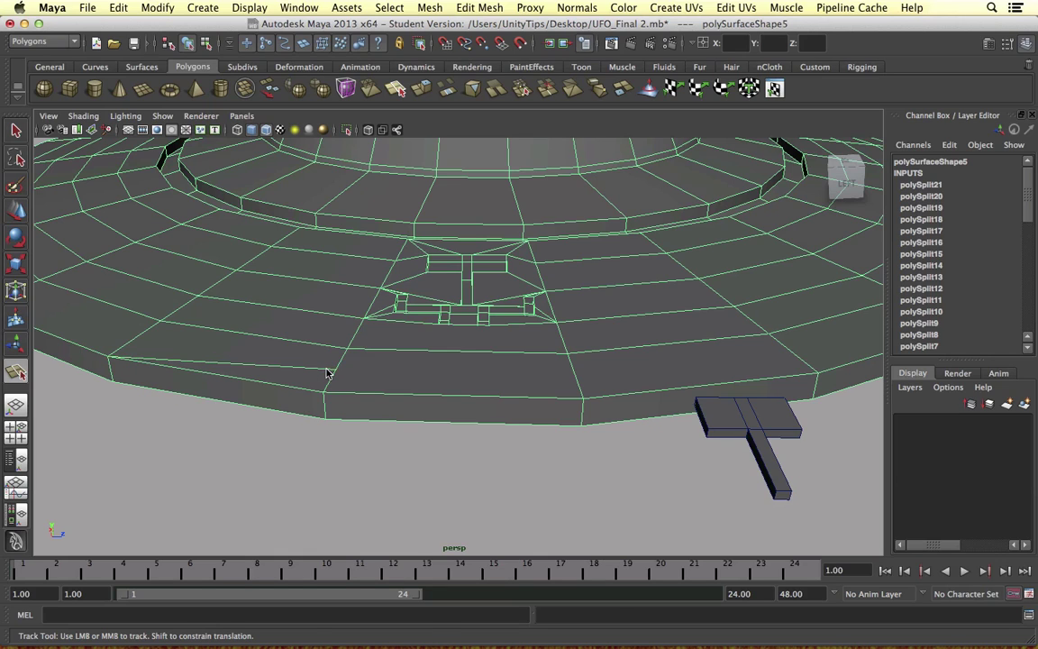
{"action": "key", "text": "w"}
{"action": "key", "text": "y"}
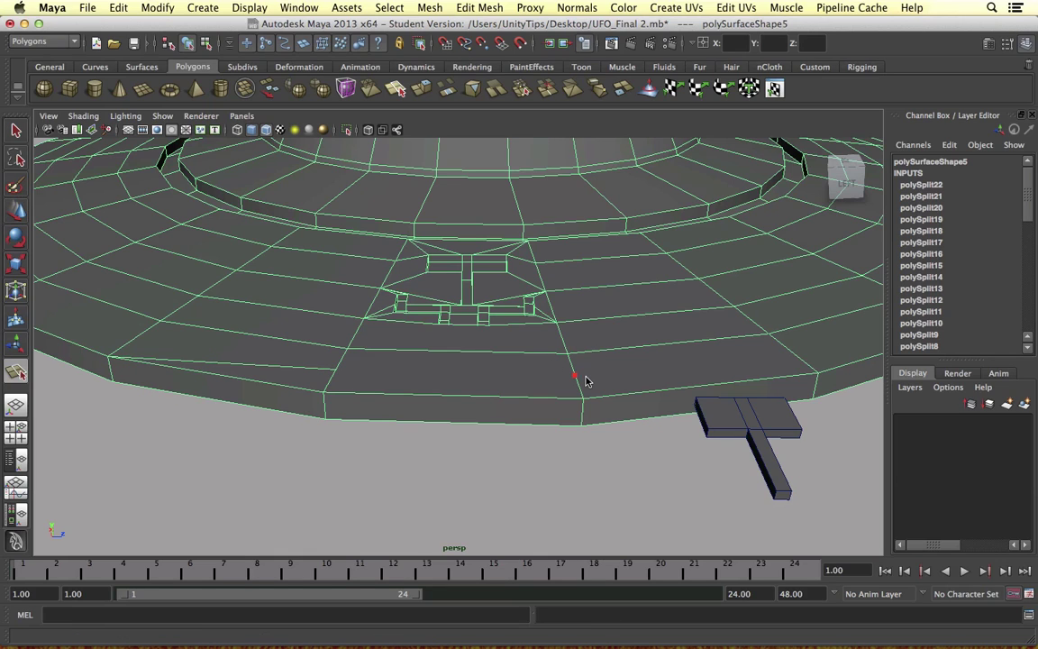
{"action": "left_click", "coordinate": [811, 375]}
{"action": "key", "text": "Return"}
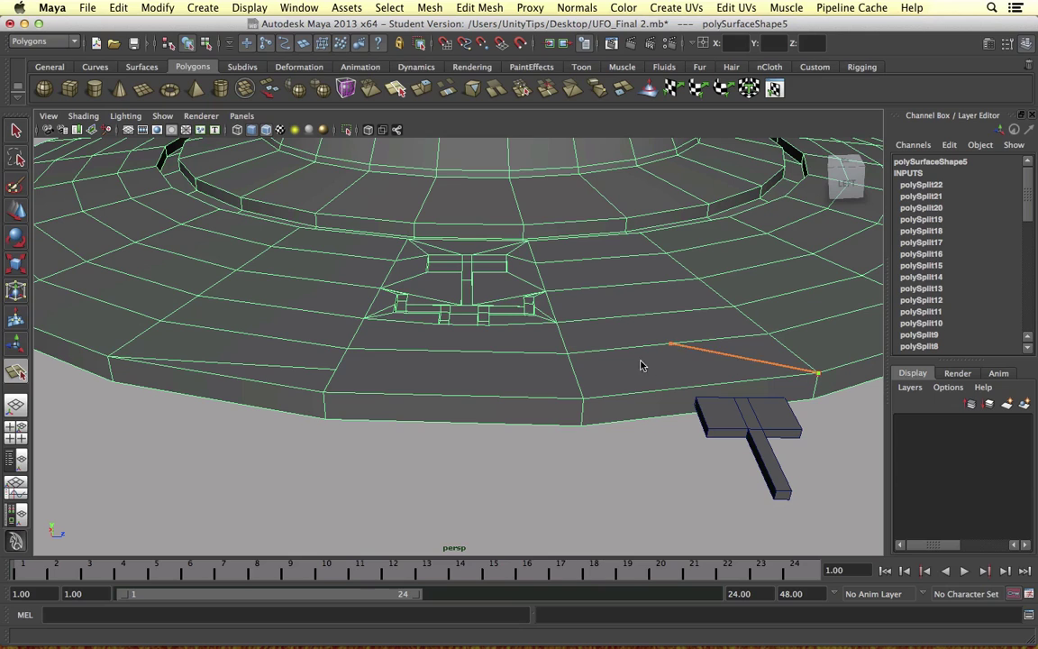
Split an edge across the middle panel near the rim, joining the ends of the two side splits.
{"action": "key", "text": "w"}
{"action": "key", "text": "y"}
{"action": "left_click", "coordinate": [575, 377]}
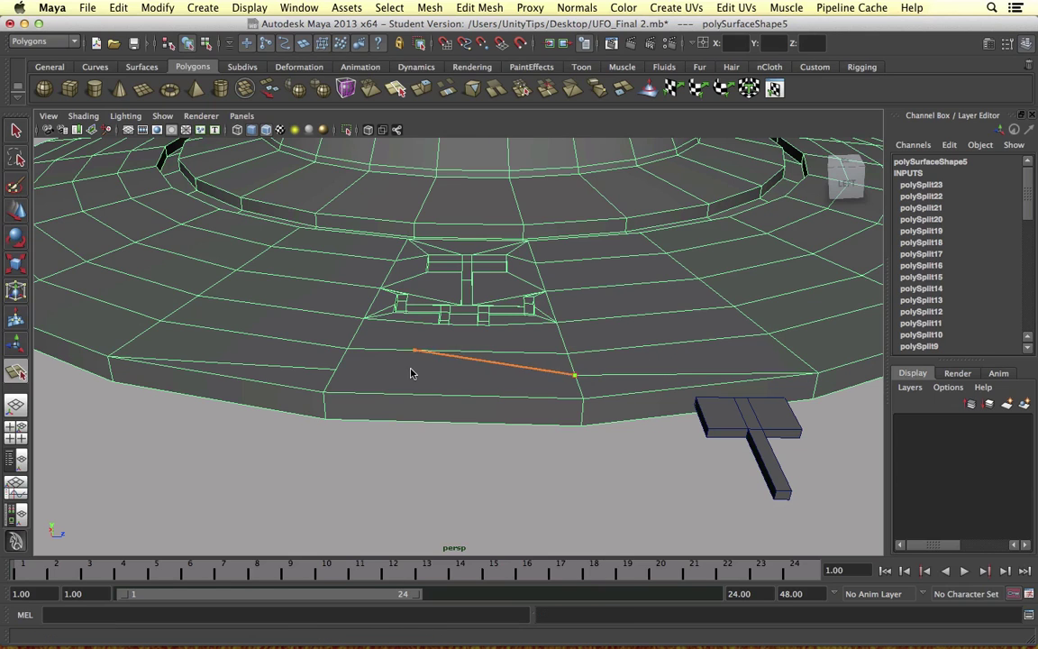
{"action": "left_click", "coordinate": [337, 374]}
{"action": "key", "text": "Return"}
{"action": "key", "text": "w"}
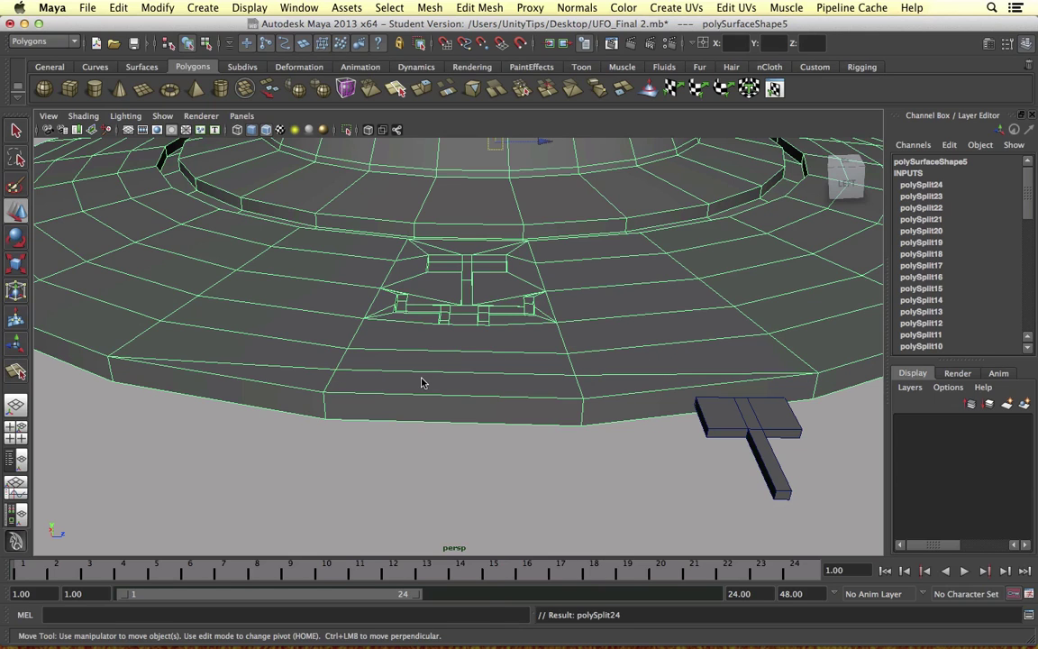
Bevel the new edge across the middle panel into a narrow strip.
{"action": "right_click", "coordinate": [422, 378]}
{"action": "right_click_drag", "start_coordinate": [423, 359], "coordinate": [475, 378]}
{"action": "left_click", "coordinate": [426, 371]}
{"action": "left_click_drag", "start_coordinate": [581, 382], "coordinate": [478, 345], "text": "alt"}
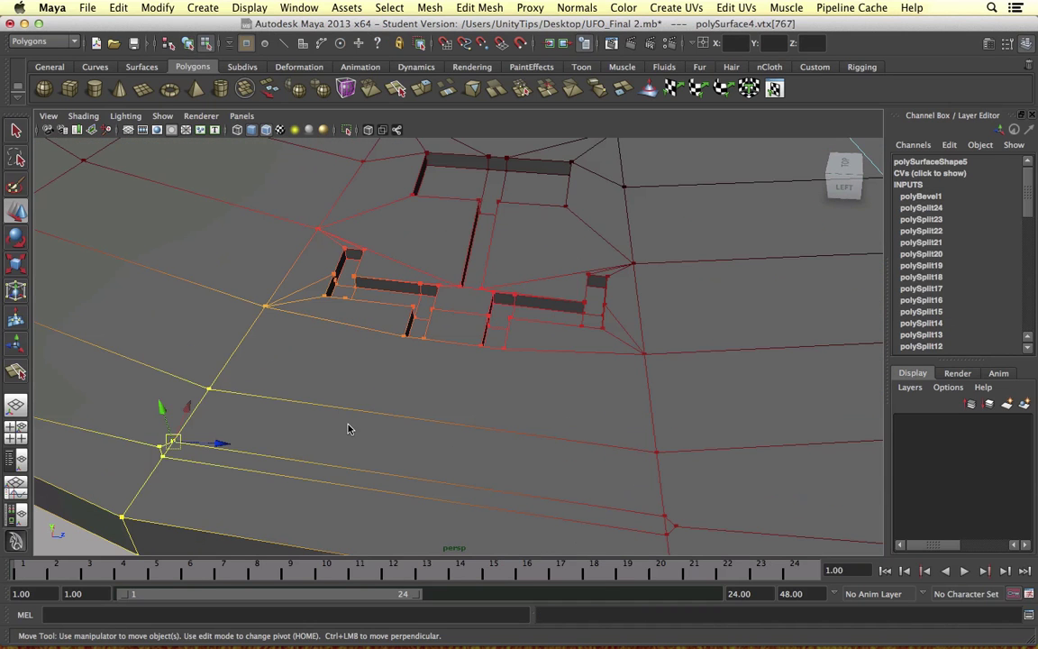
Disable Soft Select for the Move tool.
{"action": "left_click_drag", "start_coordinate": [348, 429], "coordinate": [348, 403], "text": "alt"}
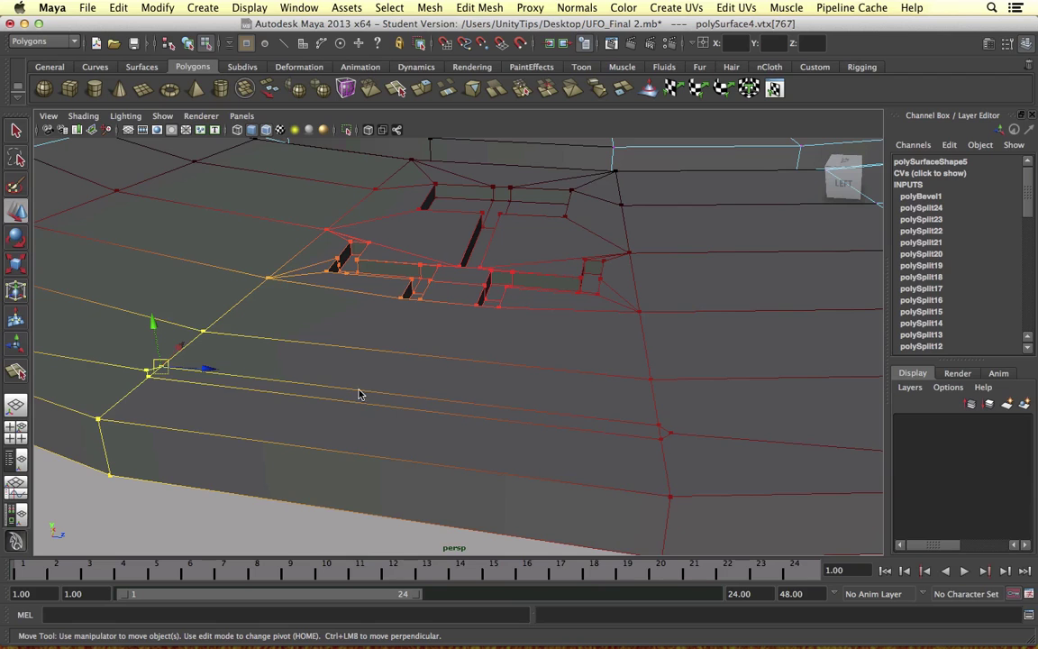
{"action": "double_click", "coordinate": [20, 213]}
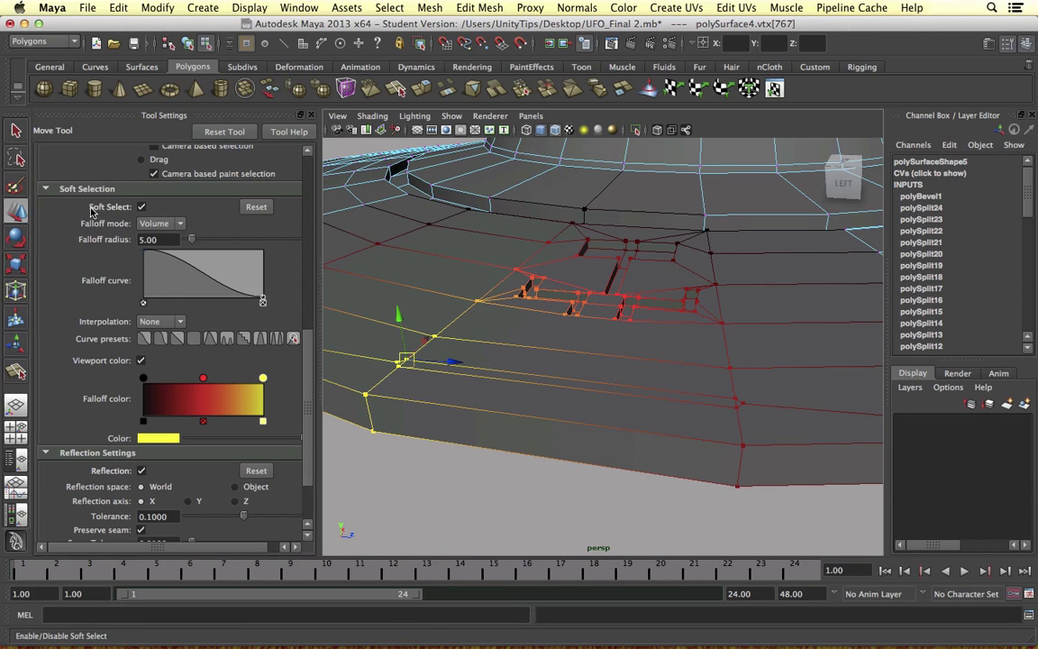
{"action": "left_click", "coordinate": [142, 207]}
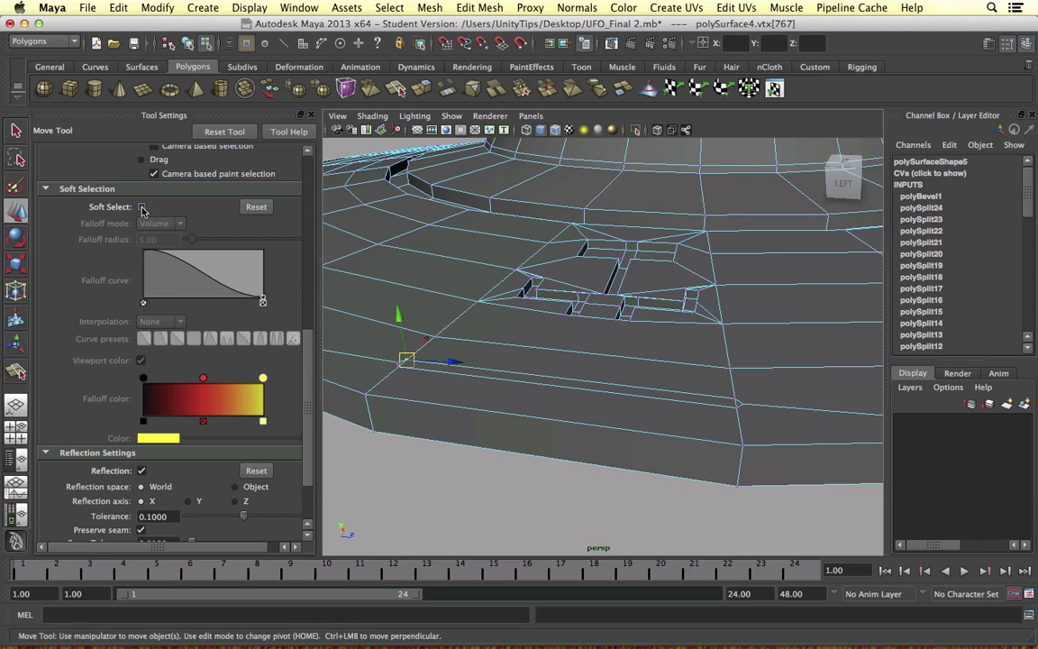
{"action": "left_click", "coordinate": [310, 116]}
Move the two long edges of the beveled strip slightly apart to widen it.
{"action": "left_click_drag", "start_coordinate": [418, 363], "coordinate": [334, 358], "text": "alt"}
{"action": "right_click_drag", "start_coordinate": [334, 358], "coordinate": [333, 315]}
{"action": "left_click", "coordinate": [411, 427]}
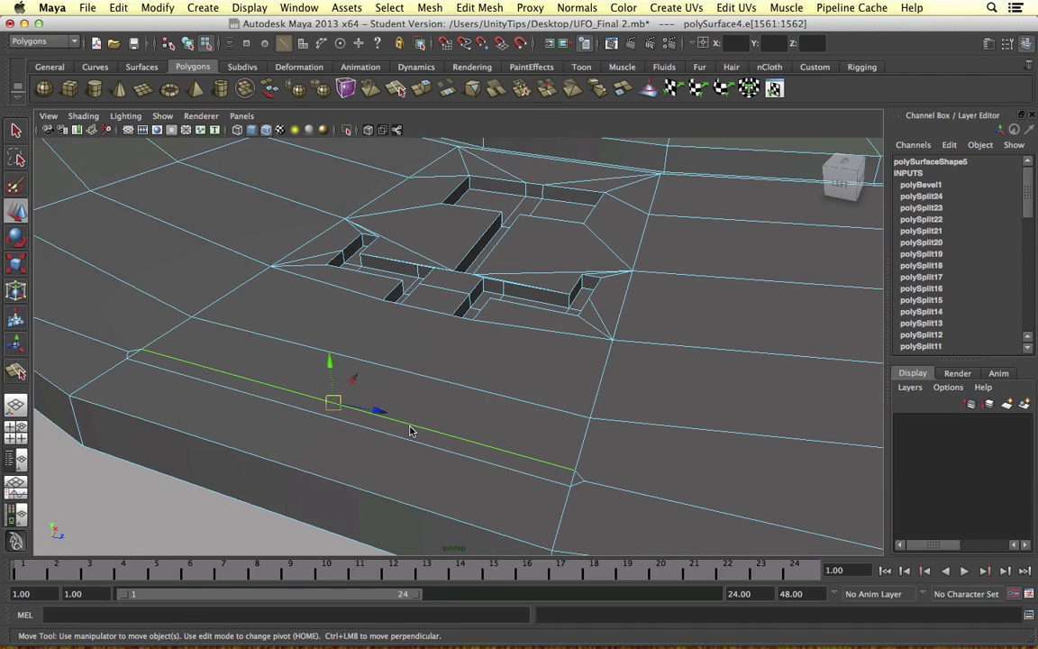
{"action": "left_click_drag", "start_coordinate": [357, 382], "coordinate": [335, 402]}
{"action": "left_click", "coordinate": [298, 408]}
Bevel the next hull edge between the strip and the Z recesses with an offset of 0.361.
{"action": "left_click", "coordinate": [362, 363]}
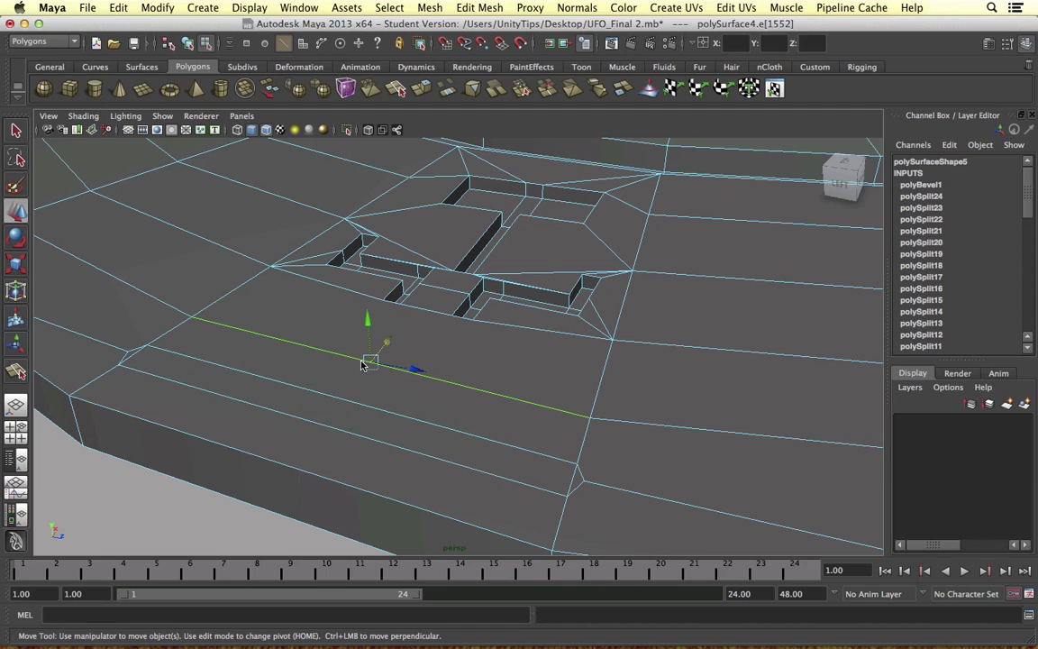
{"action": "right_click_drag", "start_coordinate": [320, 352], "coordinate": [374, 351], "text": "shift"}
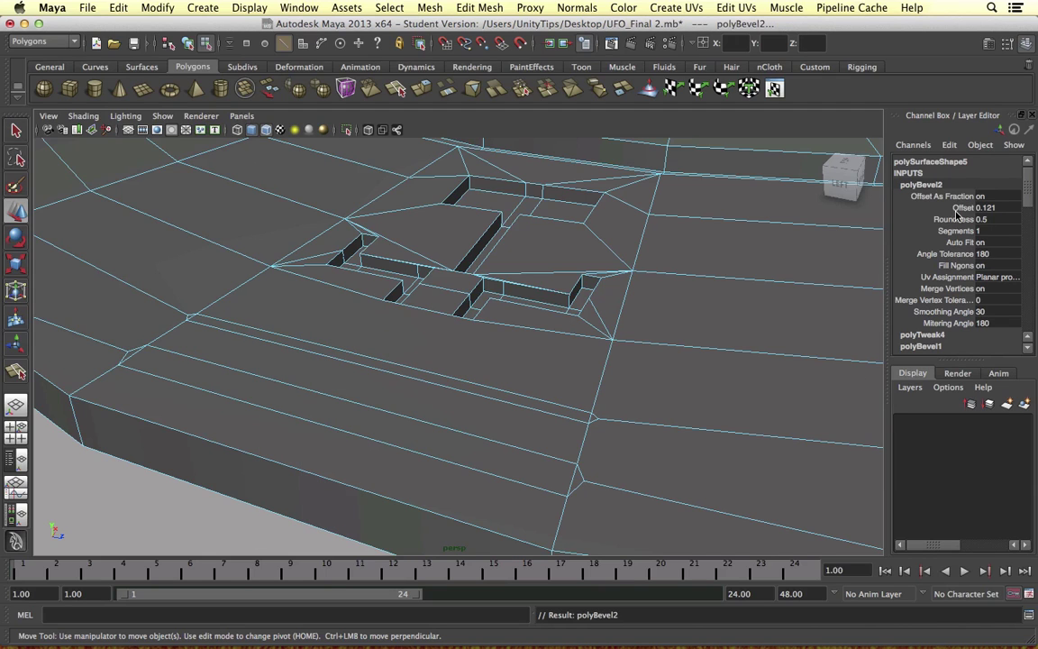
{"action": "left_click", "coordinate": [960, 208]}
{"action": "mouse_move", "coordinate": [315, 389]}
{"action": "middle_mouse_down"}
{"action": "mouse_move", "coordinate": [306, 394]}
{"action": "mouse_move", "coordinate": [314, 394]}
{"action": "middle_mouse_up"}
On the side nearer the separate T block, connect the inner strip's rimward corner and the outer strip's tip to the neighbouring grid vertex.
{"action": "left_click_drag", "start_coordinate": [430, 380], "coordinate": [477, 357], "text": "alt"}
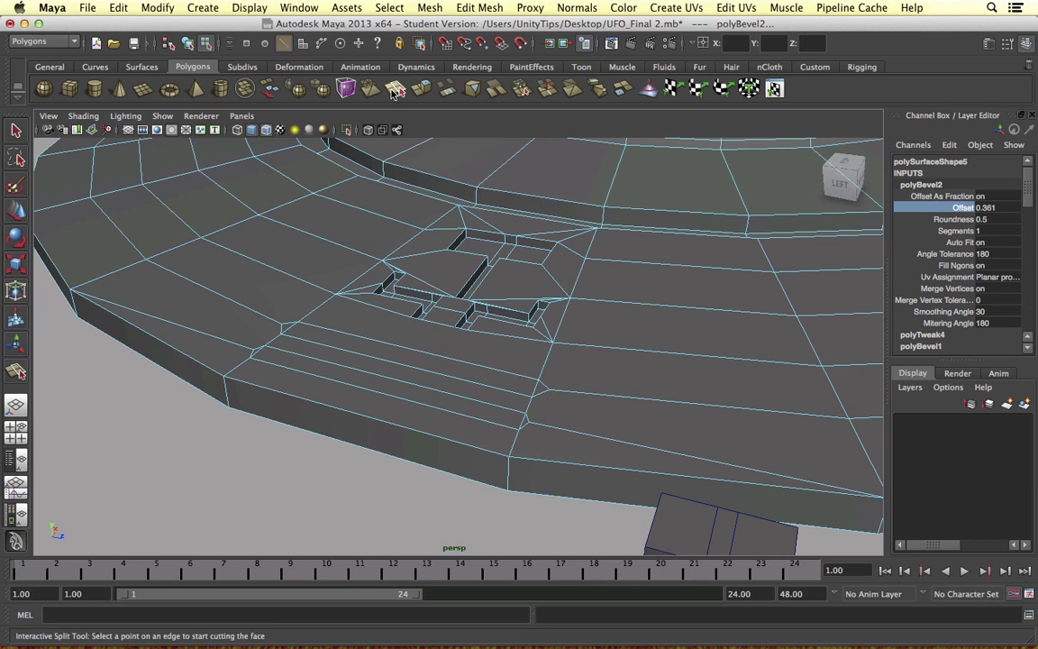
{"action": "left_click", "coordinate": [395, 90]}
{"action": "middle_click_drag", "start_coordinate": [610, 376], "coordinate": [579, 356], "text": "alt"}
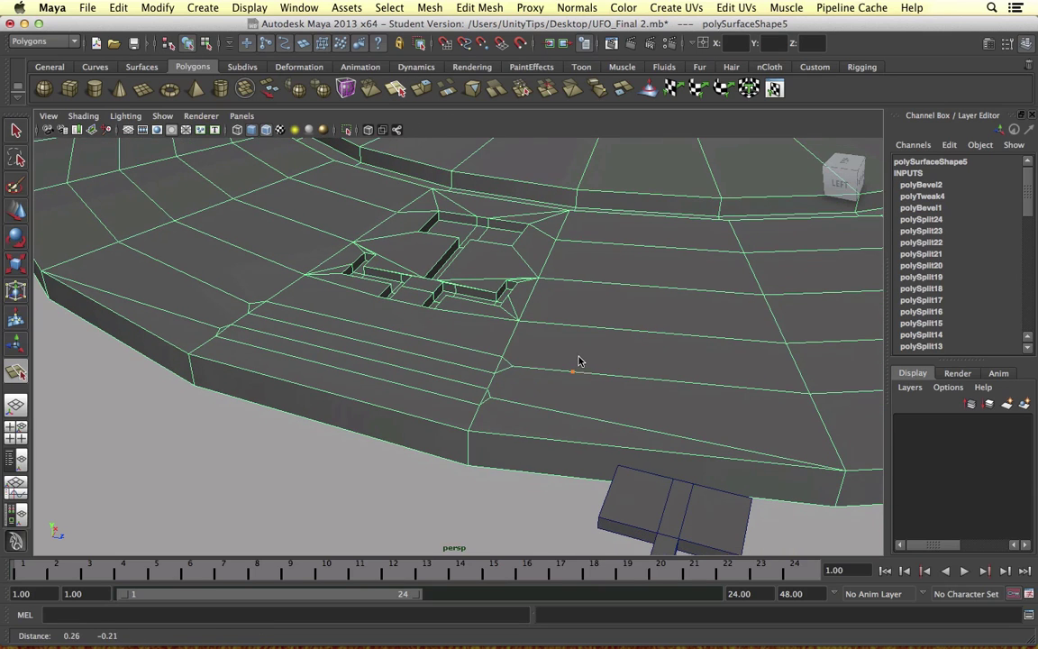
{"action": "left_click", "coordinate": [496, 373]}
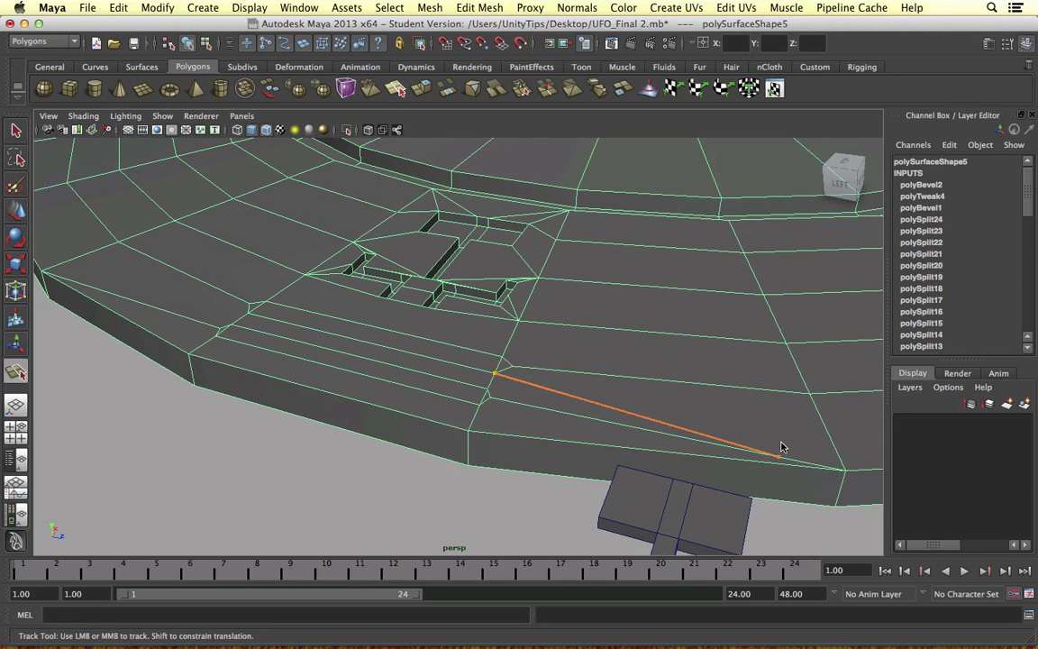
{"action": "left_click", "coordinate": [809, 394]}
{"action": "key", "text": "Return"}
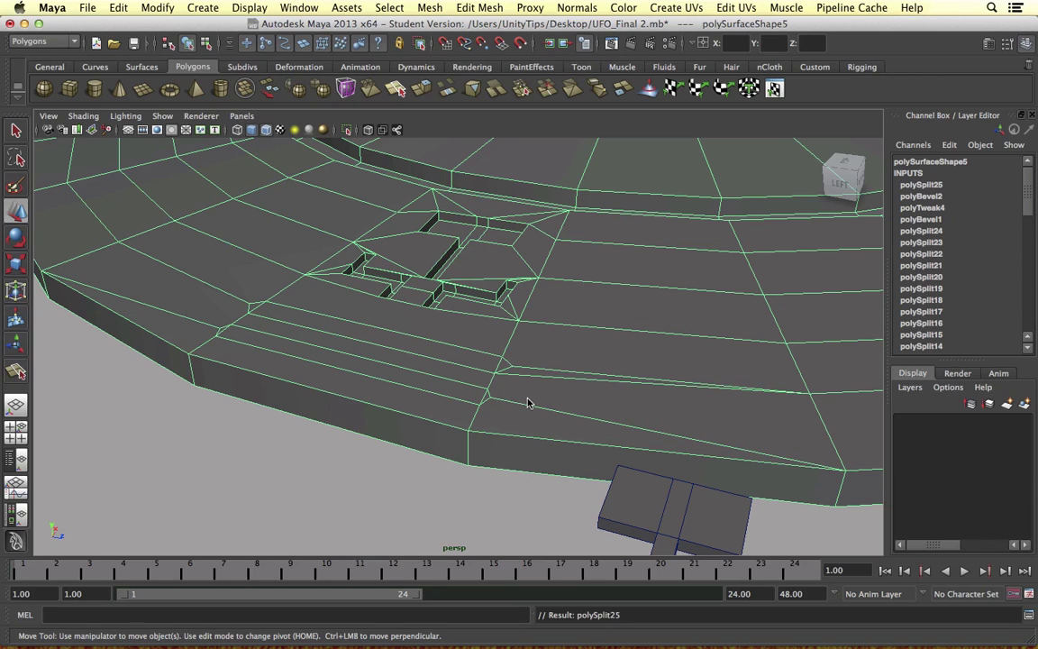
{"action": "key", "text": "y"}
{"action": "left_click", "coordinate": [489, 398]}
{"action": "left_click", "coordinate": [809, 394]}
{"action": "key", "text": "Return"}
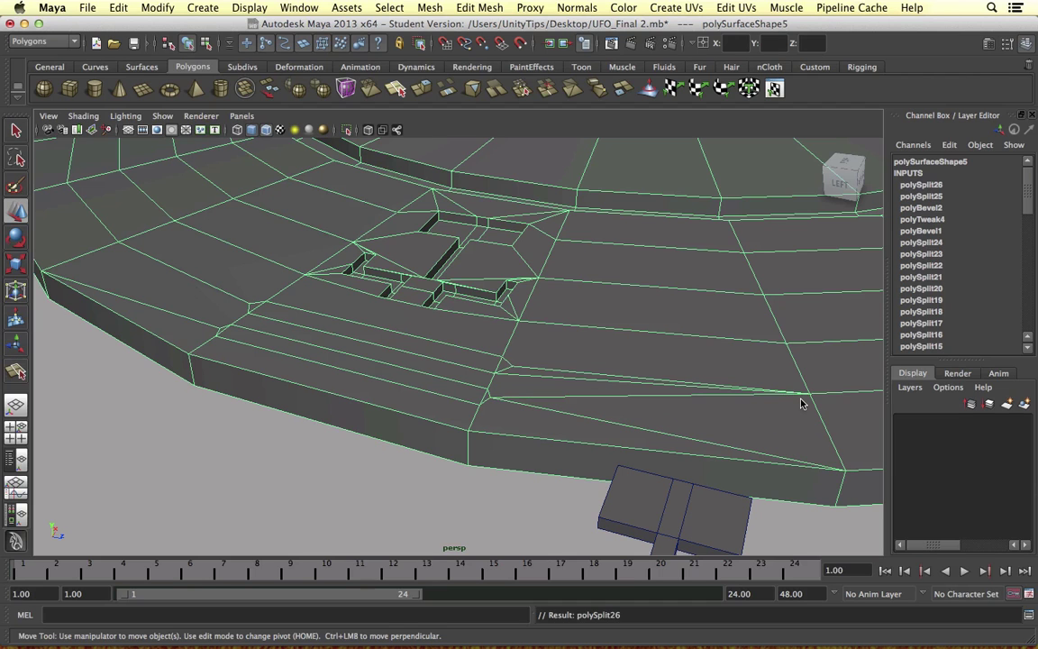
On the opposite side, connect the outer strip's tip and the inner strip's rimward corner to the matching grid vertex.
{"action": "left_click_drag", "start_coordinate": [267, 359], "coordinate": [398, 417], "text": "alt"}
{"action": "key", "text": "y"}
{"action": "left_click", "coordinate": [395, 379]}
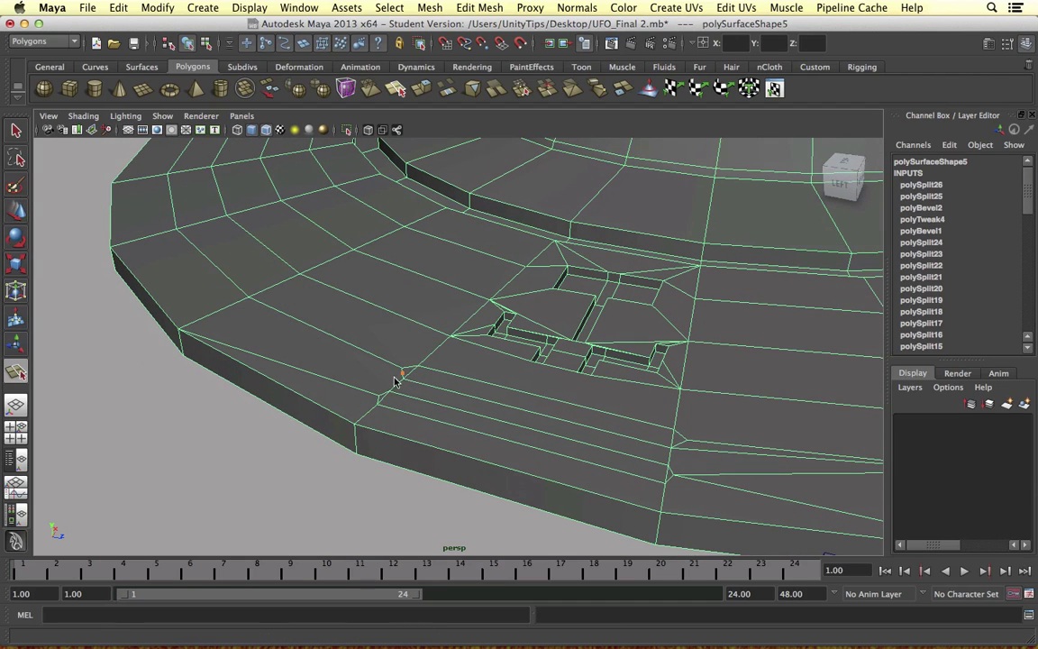
{"action": "left_click", "coordinate": [263, 313]}
{"action": "key", "text": "Return"}
{"action": "key", "text": "y"}
{"action": "left_click", "coordinate": [398, 378]}
{"action": "left_click", "coordinate": [266, 311]}
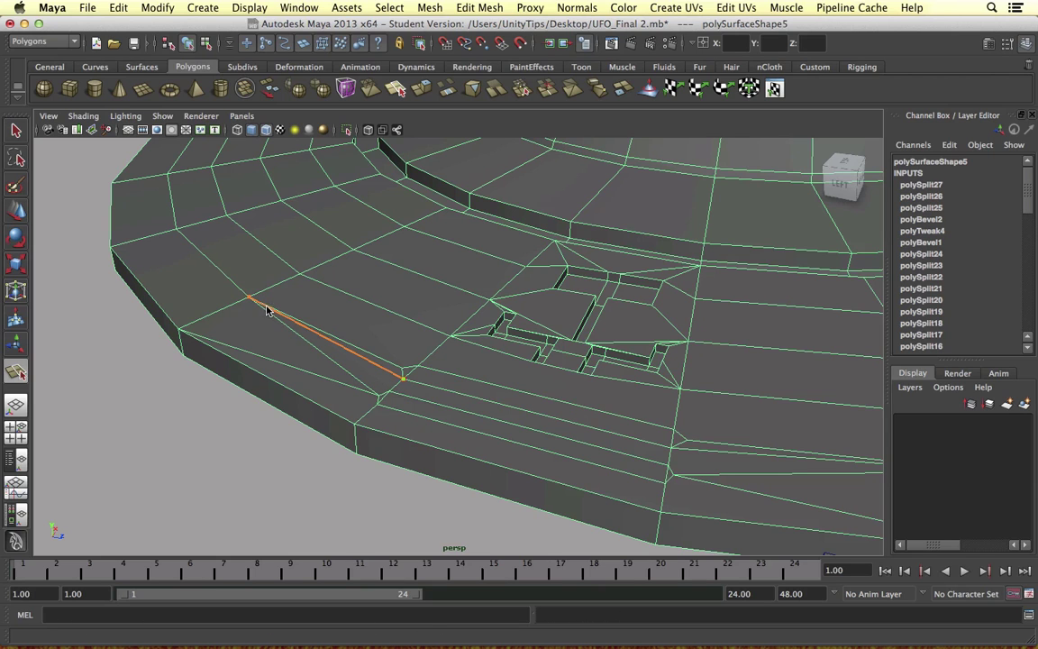
{"action": "key", "text": "Return"}
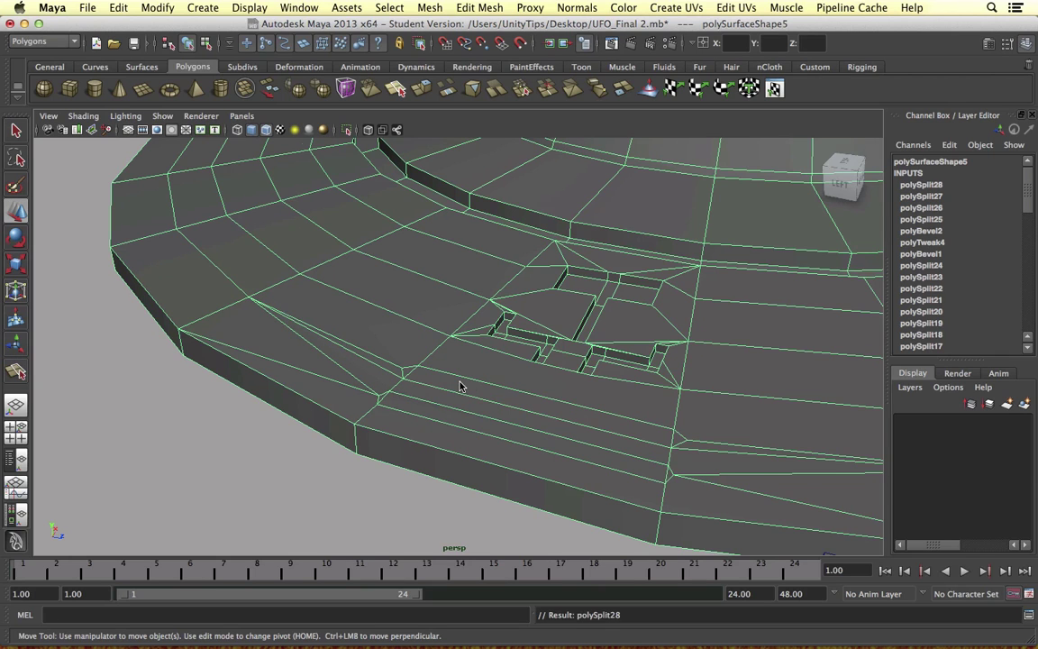
Connect the inner strip's corner nearest the Z recesses to the adjacent hull grid at both ends of the strip.
{"action": "scroll", "coordinate": [453, 380], "scroll_direction": "down", "scroll_amount": 3}
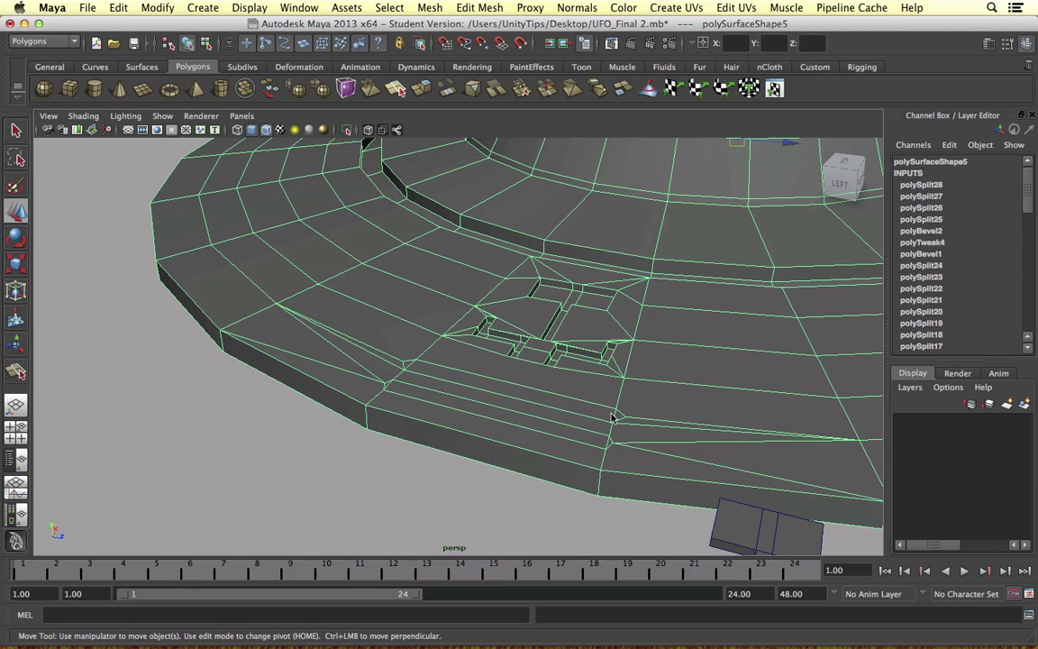
{"action": "left_click_drag", "start_coordinate": [662, 419], "coordinate": [595, 429], "text": "alt"}
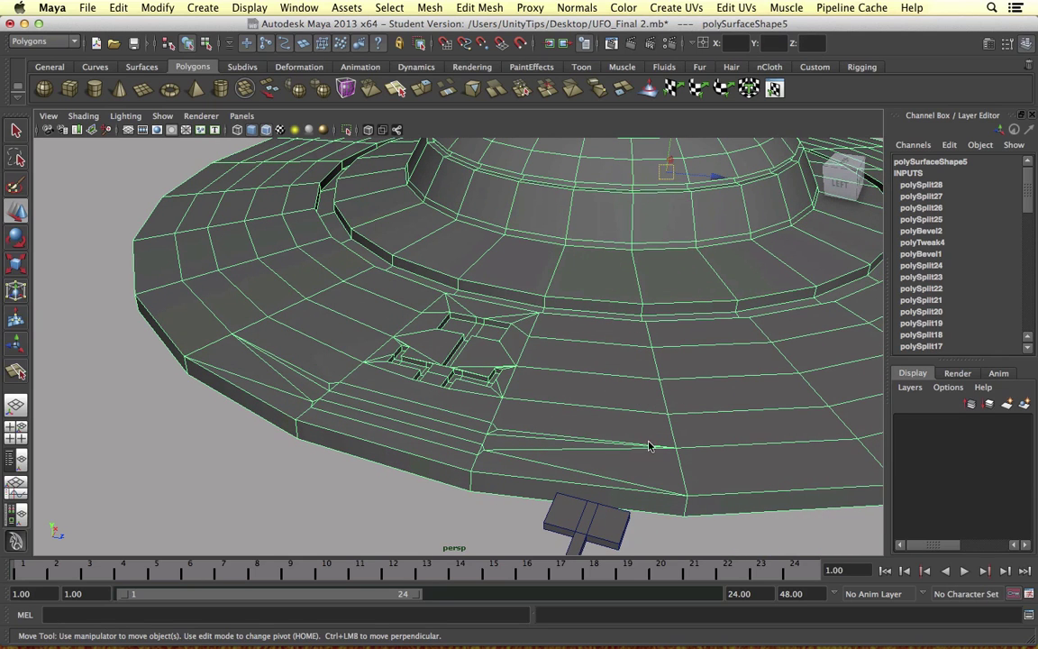
{"action": "key", "text": "y"}
{"action": "left_click", "coordinate": [492, 423]}
{"action": "left_click", "coordinate": [671, 412]}
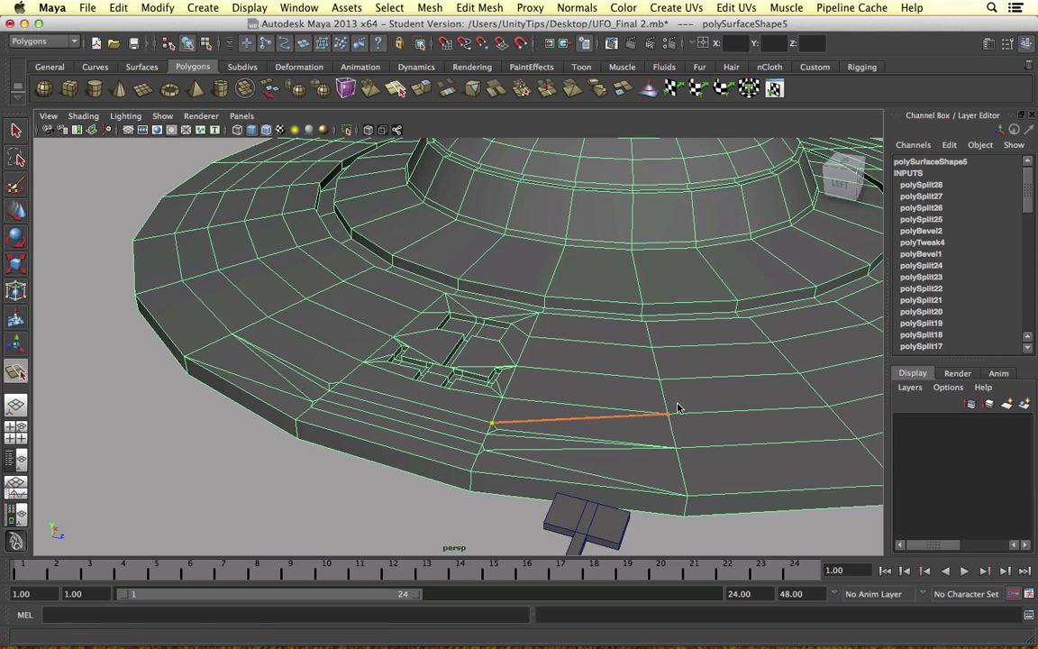
{"action": "key", "text": "w"}
{"action": "key", "text": "y"}
{"action": "left_click", "coordinate": [335, 383]}
{"action": "left_click_drag", "start_coordinate": [312, 338], "coordinate": [267, 326]}
{"action": "key", "text": "w"}
{"action": "scroll", "coordinate": [320, 323], "scroll_direction": "up", "scroll_amount": 3}
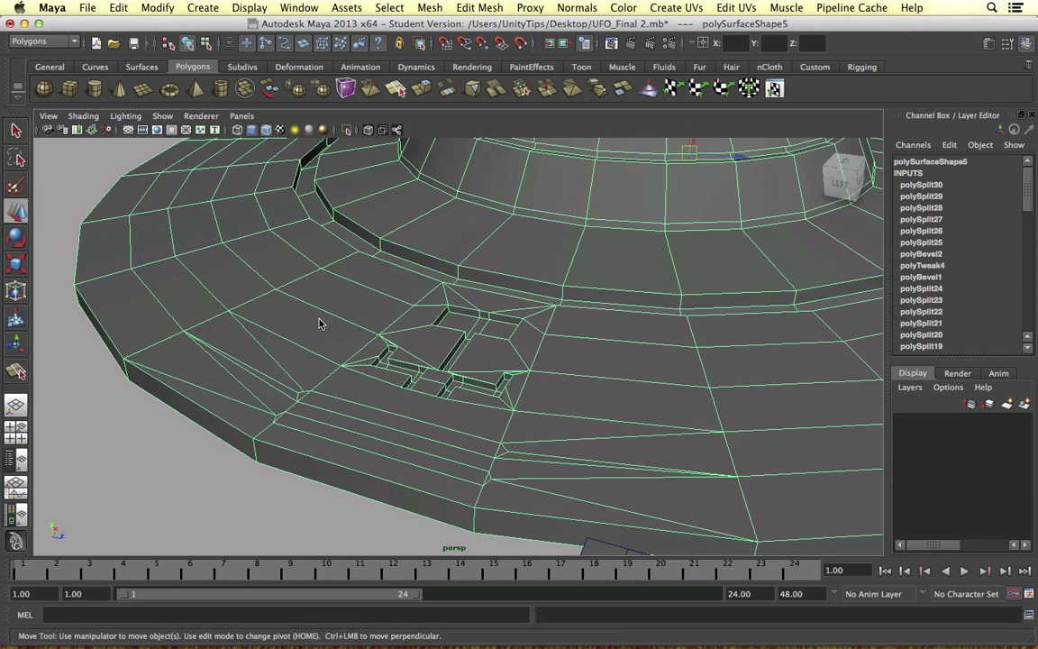
Extrude both strip faces downward into the hull by -0.158 along world Y to form two parallel grooves.
{"action": "middle_click_drag", "start_coordinate": [320, 323], "coordinate": [385, 317], "text": "alt"}
{"action": "scroll", "coordinate": [388, 324], "scroll_direction": "up", "scroll_amount": 5}
{"action": "left_click_drag", "start_coordinate": [410, 349], "coordinate": [461, 453], "text": "alt"}
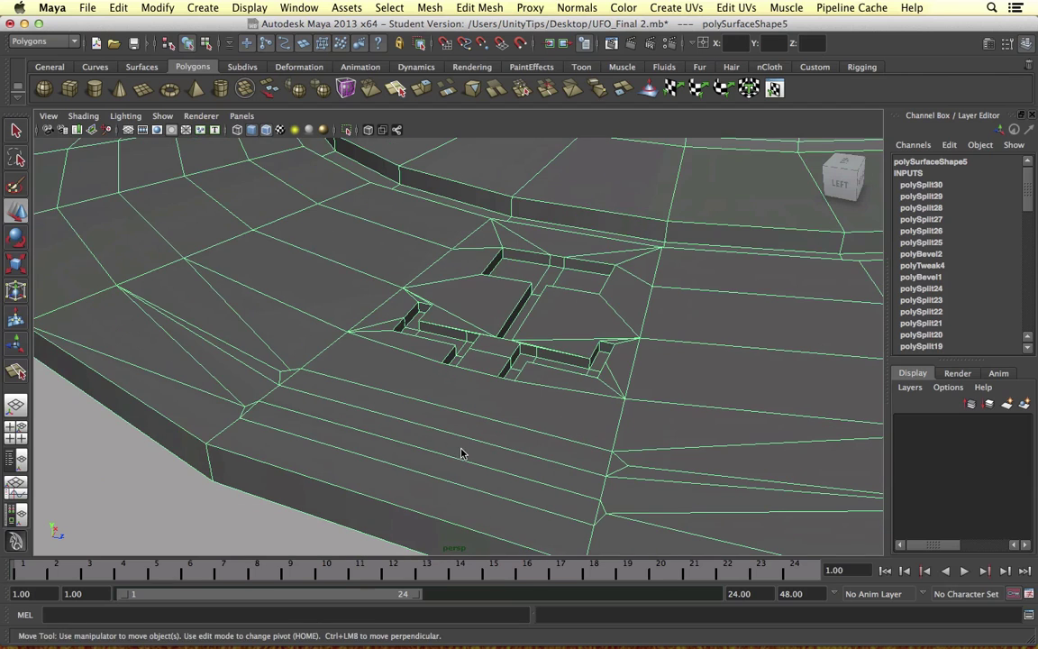
{"action": "right_click_drag", "start_coordinate": [438, 383], "coordinate": [440, 421]}
{"action": "left_click", "coordinate": [437, 419]}
{"action": "left_click", "coordinate": [397, 455], "text": "shift"}
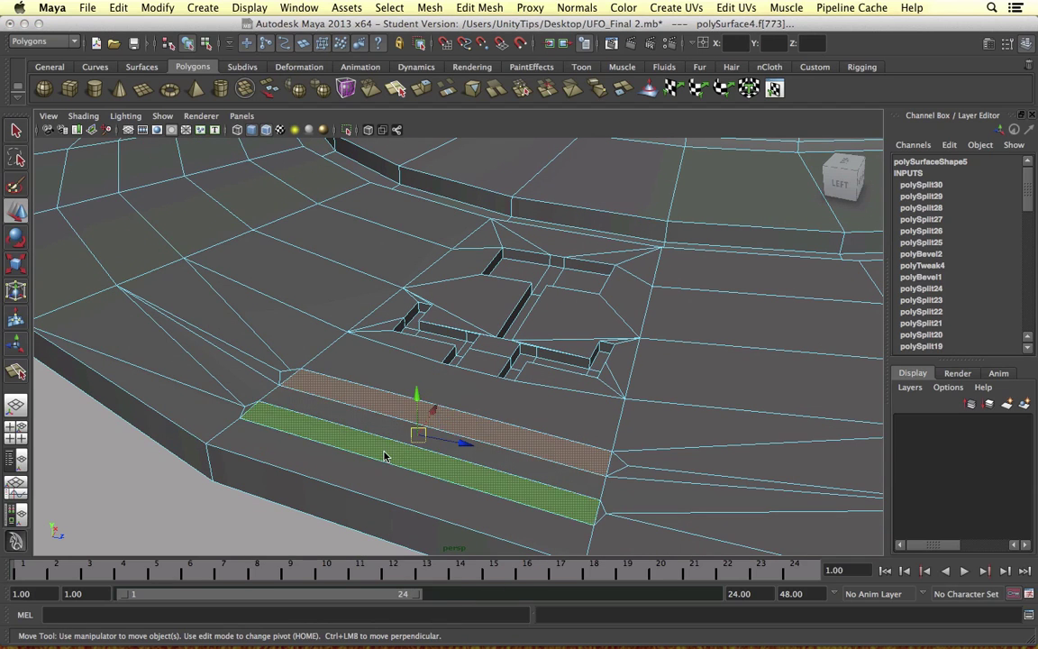
{"action": "key", "text": "ctrl+e"}
{"action": "left_click", "coordinate": [491, 371]}
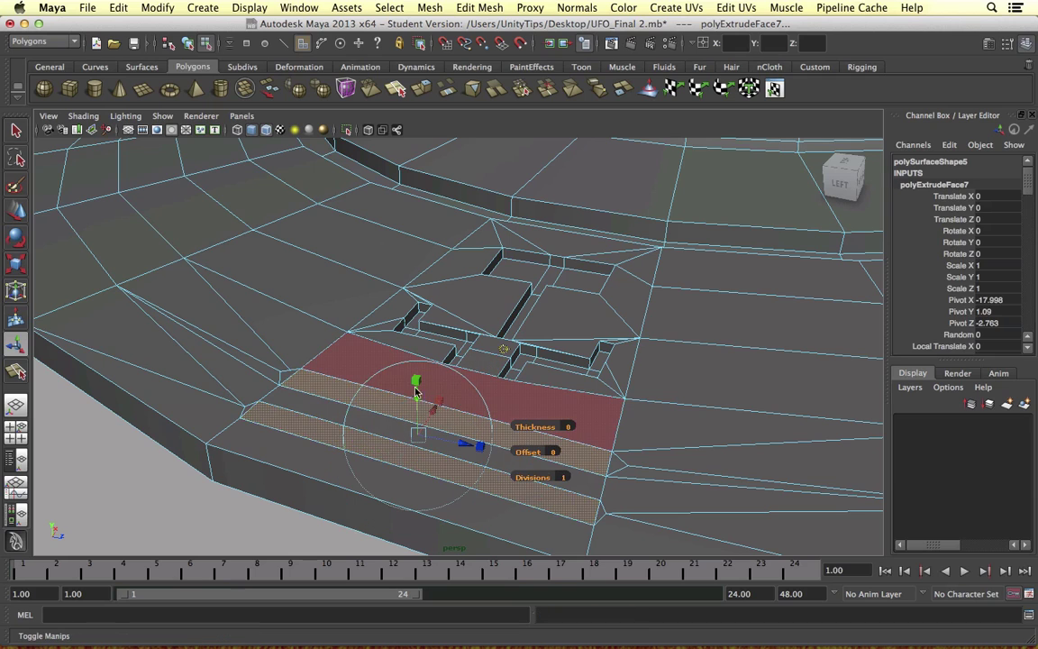
{"action": "left_click_drag", "start_coordinate": [417, 400], "coordinate": [417, 419]}
{"action": "right_click_drag", "start_coordinate": [391, 336], "coordinate": [437, 328]}
{"action": "scroll", "coordinate": [446, 336], "scroll_direction": "down", "scroll_amount": 5}
{"action": "left_click_drag", "start_coordinate": [444, 336], "coordinate": [505, 422], "text": "alt"}
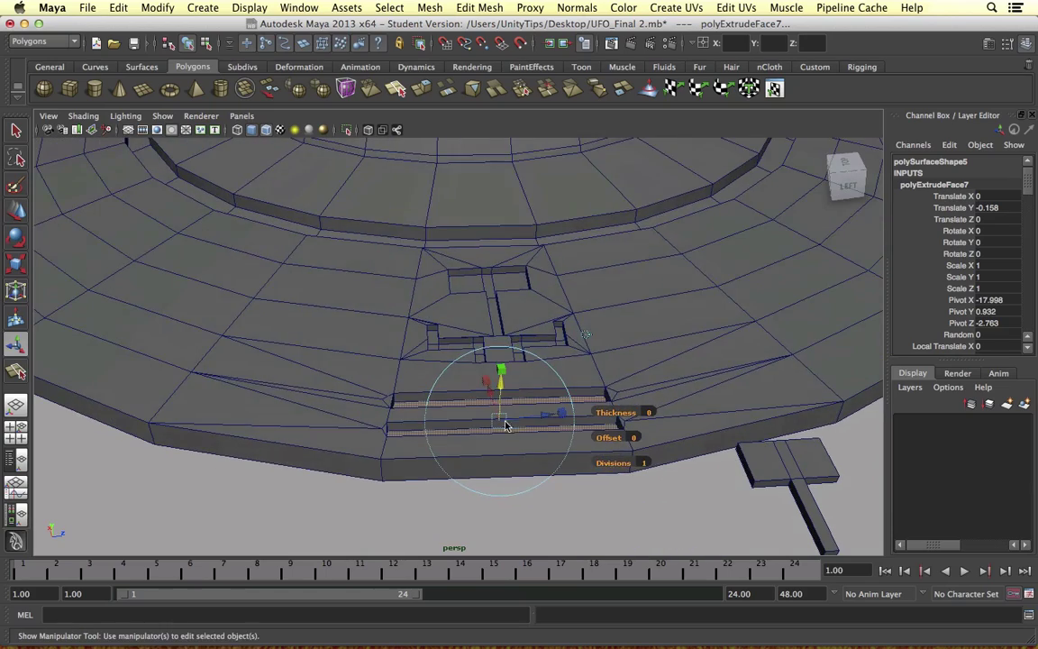
{"action": "left_click", "coordinate": [589, 478]}
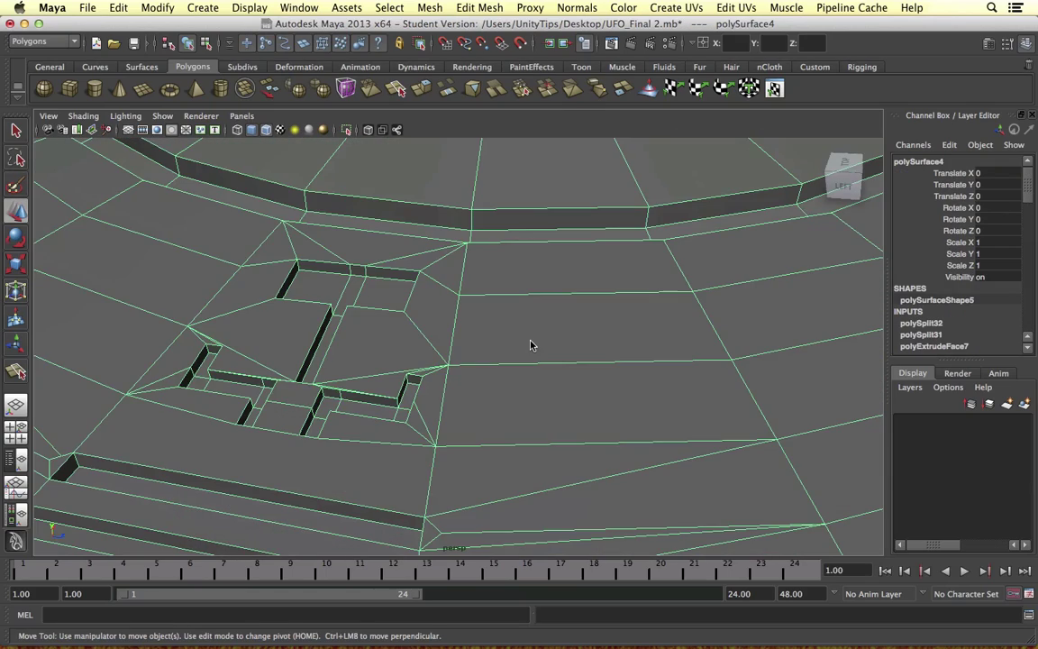
Switch to Unity to examine the long groove beside the T on the finished UFO, then return to Maya.
{"action": "left_click_drag", "start_coordinate": [384, 335], "coordinate": [404, 319], "text": "alt"}
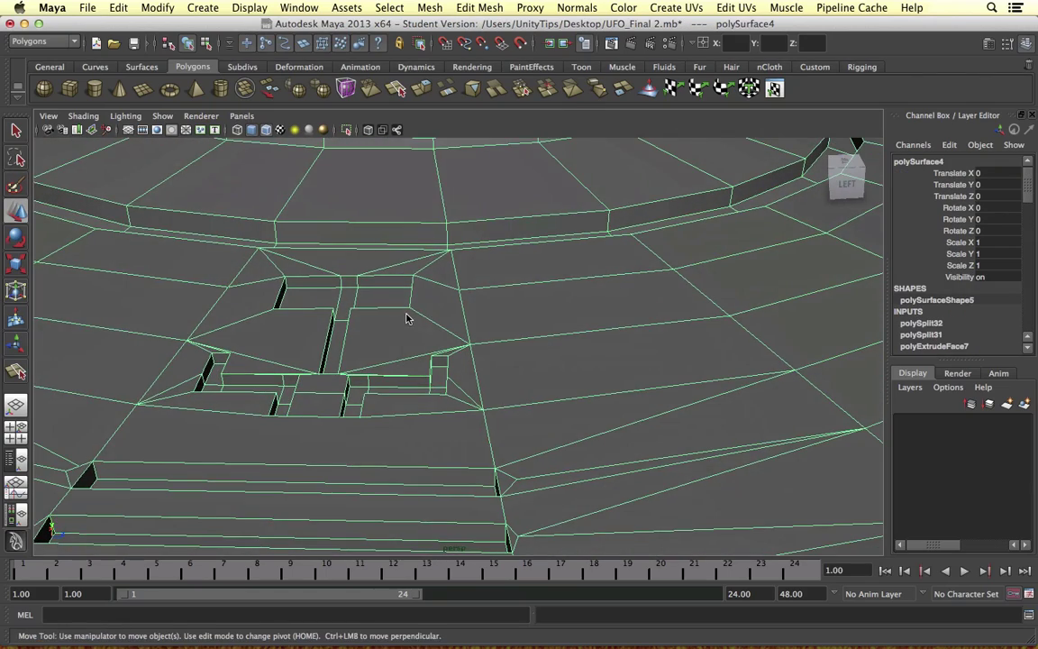
{"action": "key", "text": "ctrl+Right"}
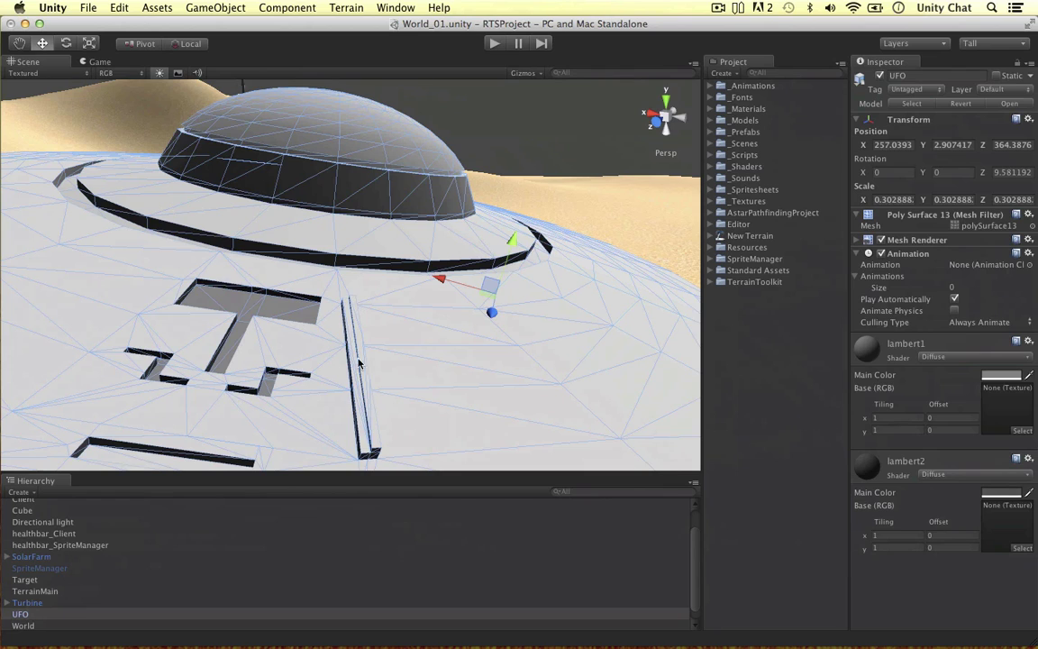
{"action": "key", "text": "ctrl+Left"}
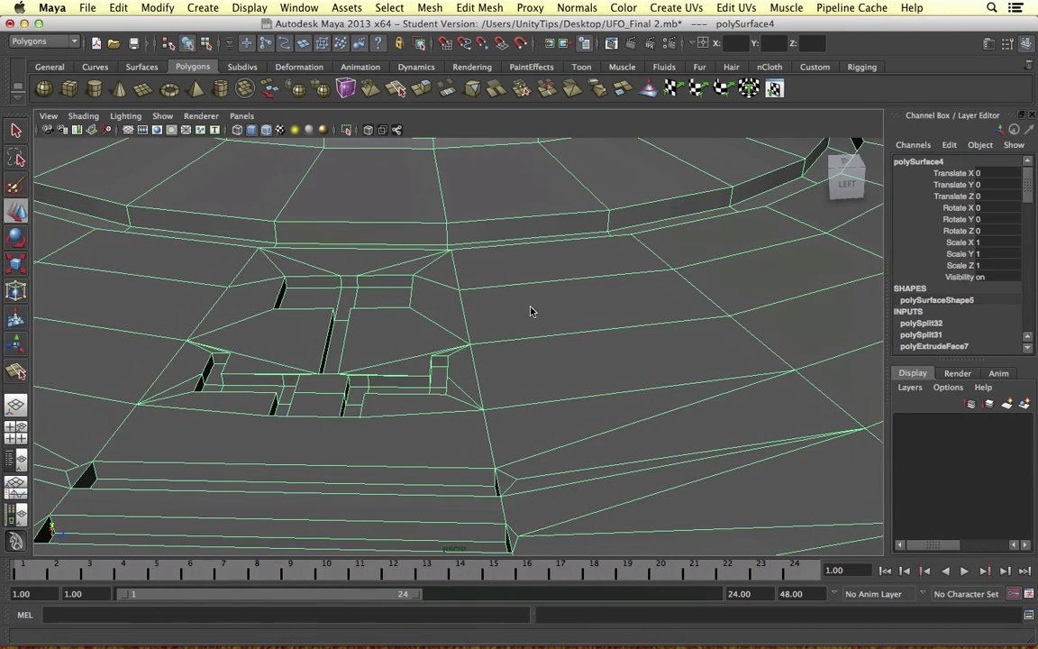
With 4 snap magnets, split the three hull faces beside the T and Z recesses along a line parallel to the shared radial edge.
{"action": "scroll", "coordinate": [506, 327], "scroll_direction": "up", "scroll_amount": 3}
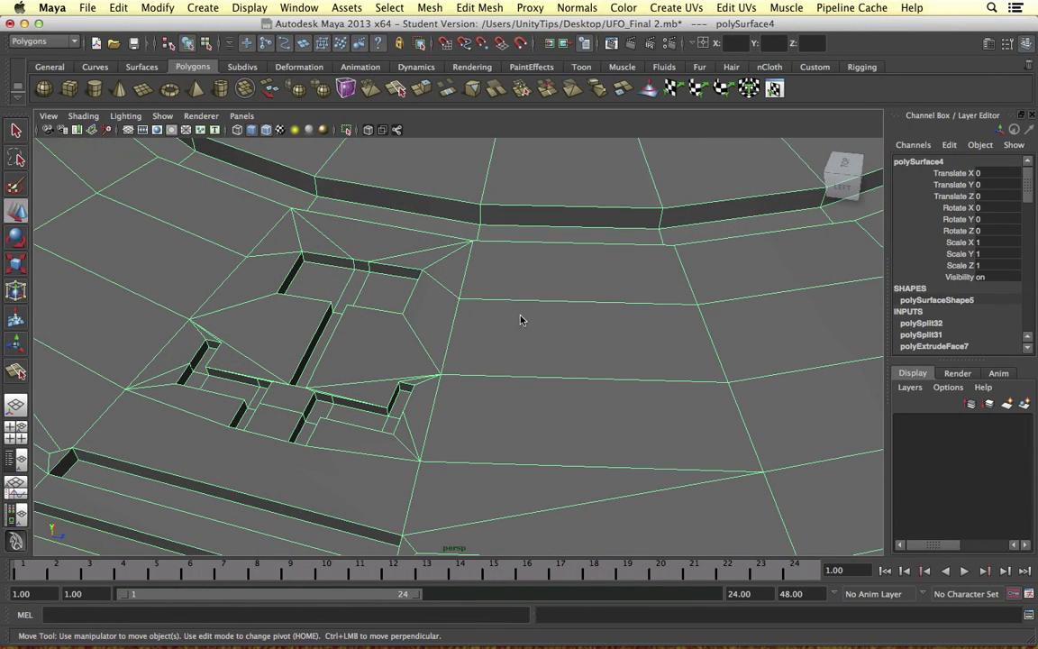
{"action": "left_click", "coordinate": [392, 90]}
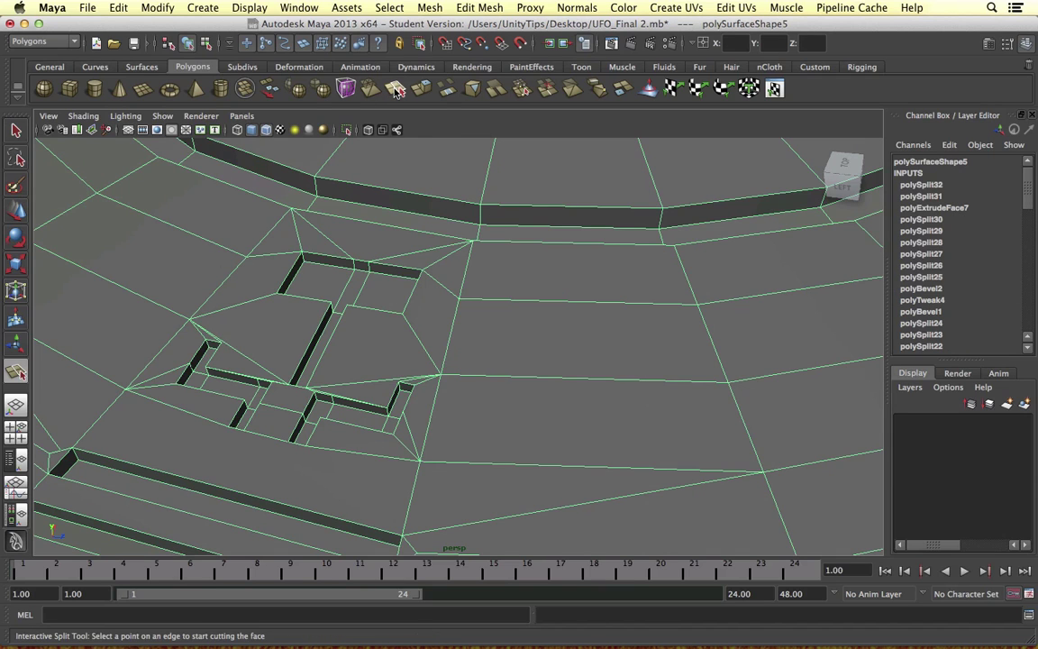
{"action": "double_click", "coordinate": [397, 89]}
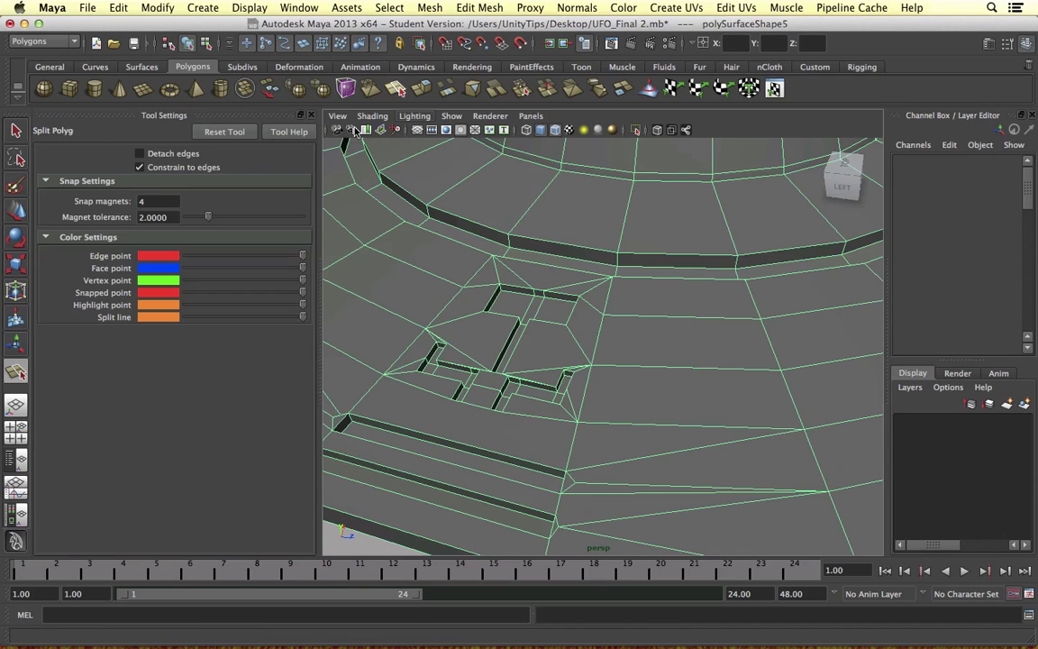
{"action": "double_click", "coordinate": [140, 201]}
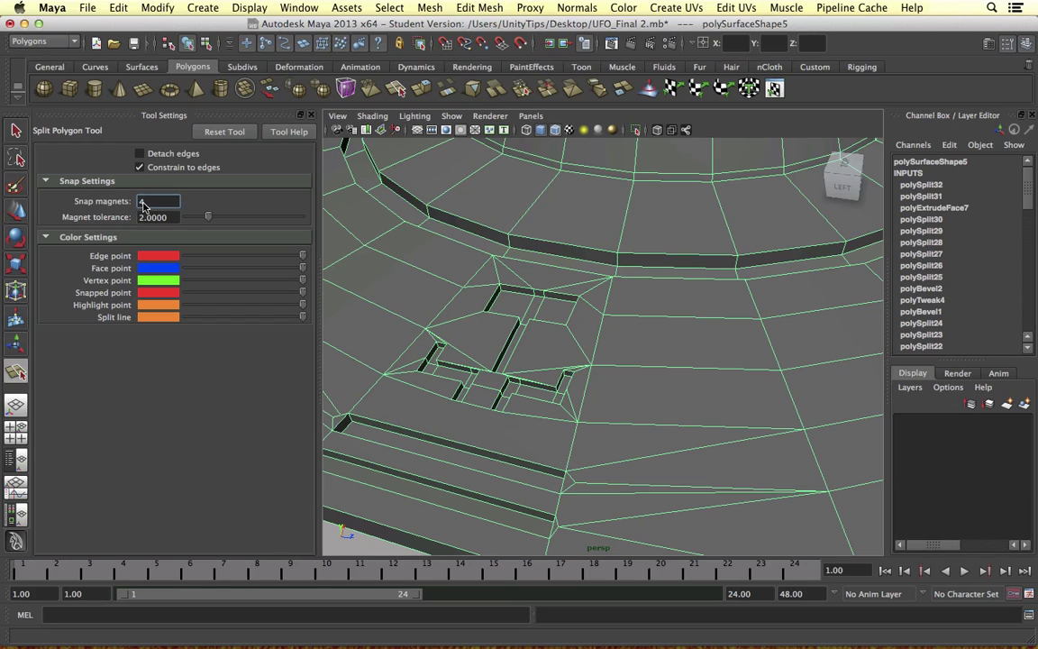
{"action": "left_click", "coordinate": [579, 297]}
{"action": "left_click", "coordinate": [616, 282]}
{"action": "key", "text": "Return"}
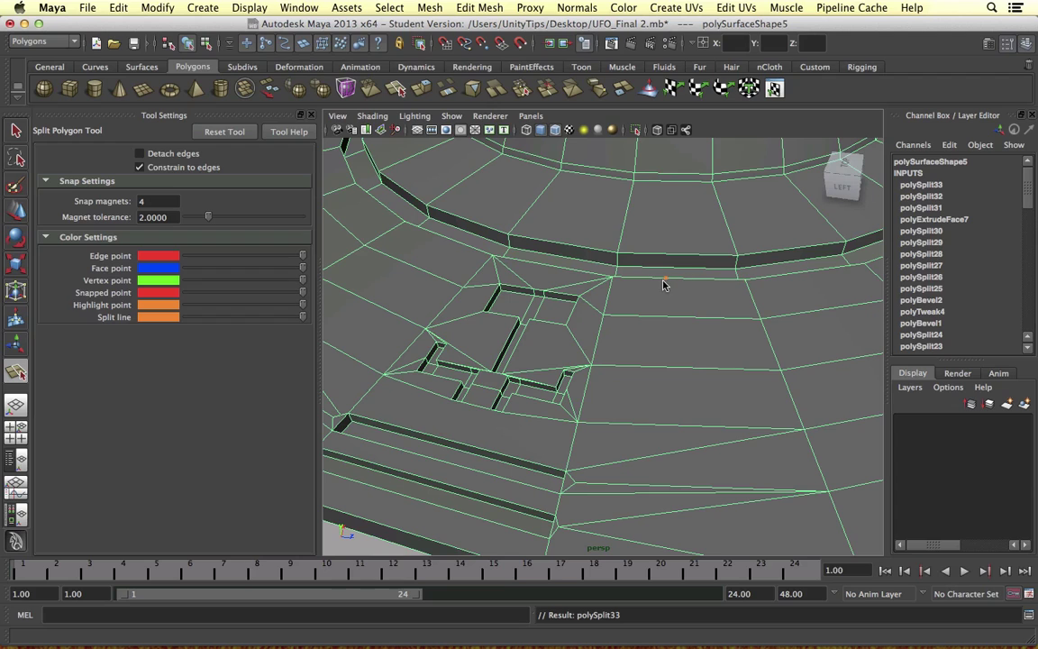
{"action": "left_click", "coordinate": [638, 277]}
{"action": "left_click", "coordinate": [635, 316]}
{"action": "left_click", "coordinate": [629, 365]}
{"action": "left_click", "coordinate": [624, 416]}
{"action": "key", "text": "Return"}
{"action": "key", "text": "w"}
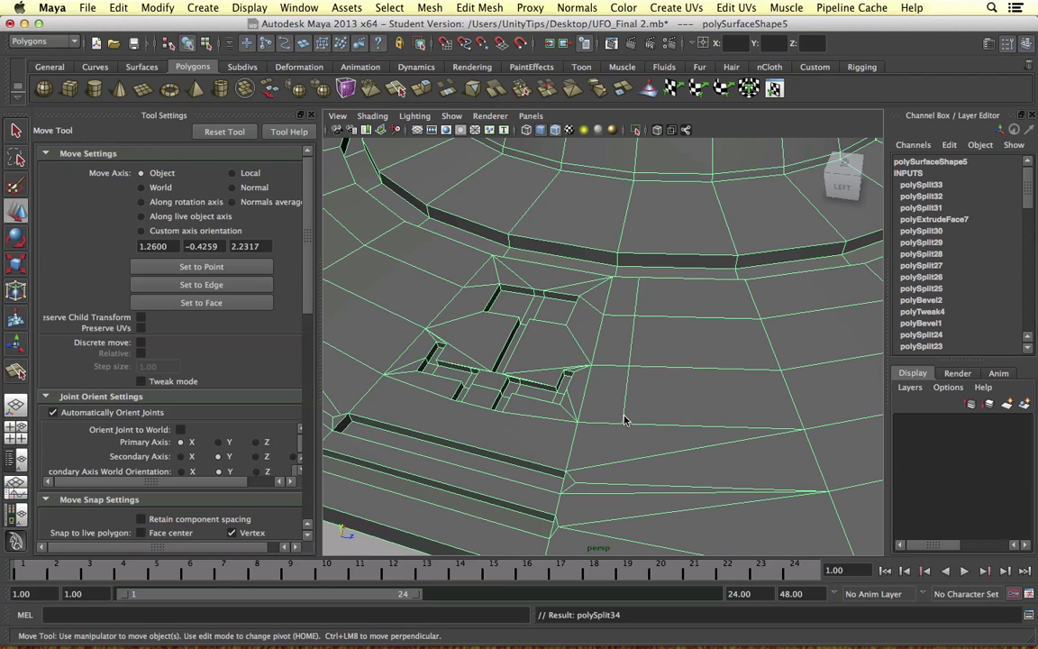
Slide the new three-segment edge path close to the radial edge beside the recesses to leave a narrow strip.
{"action": "scroll", "coordinate": [616, 391], "scroll_direction": "up", "scroll_amount": 3}
{"action": "right_click_drag", "start_coordinate": [639, 342], "coordinate": [580, 393]}
{"action": "double_click", "coordinate": [647, 323]}
{"action": "middle_click_drag", "start_coordinate": [641, 338], "coordinate": [588, 342]}
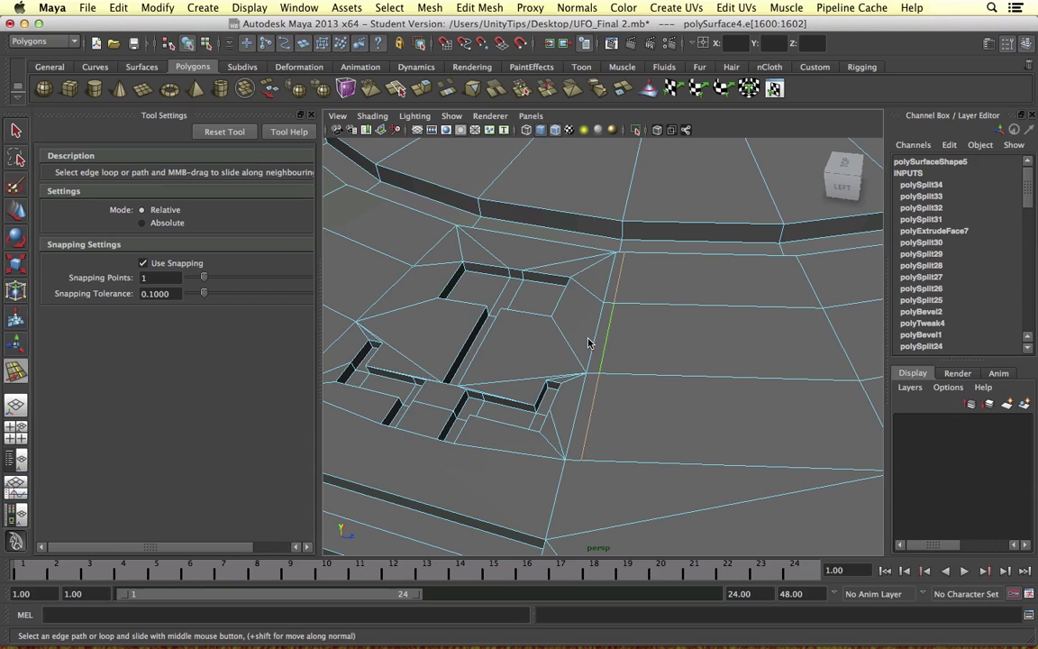
{"action": "left_click", "coordinate": [149, 223]}
{"action": "middle_click_drag", "start_coordinate": [634, 324], "coordinate": [656, 329]}
{"action": "left_click", "coordinate": [141, 209]}
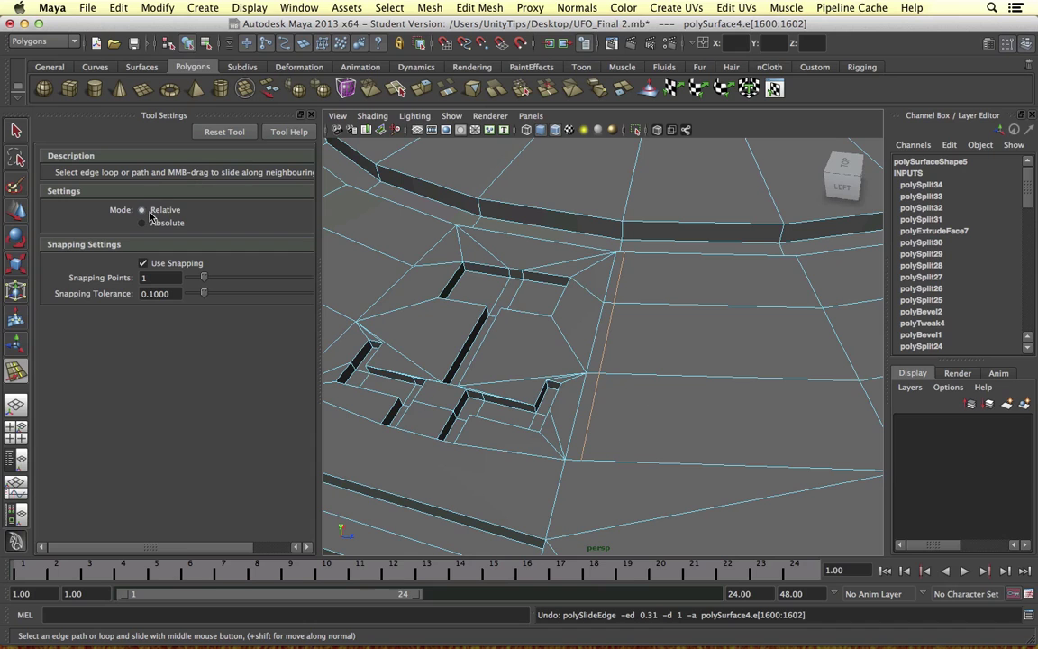
Connect the narrow strip's rimward end to the inner groove's corner and its domeward end to the adjacent vertex at the raised lip.
{"action": "left_click_drag", "start_coordinate": [604, 345], "coordinate": [614, 327], "text": "alt"}
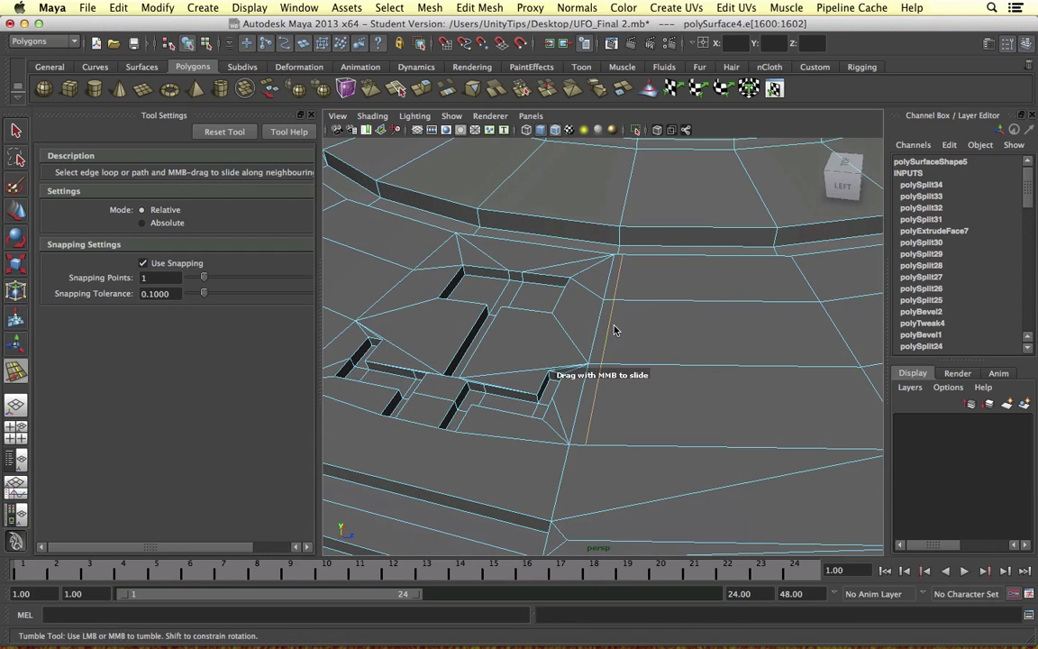
{"action": "left_click", "coordinate": [394, 90]}
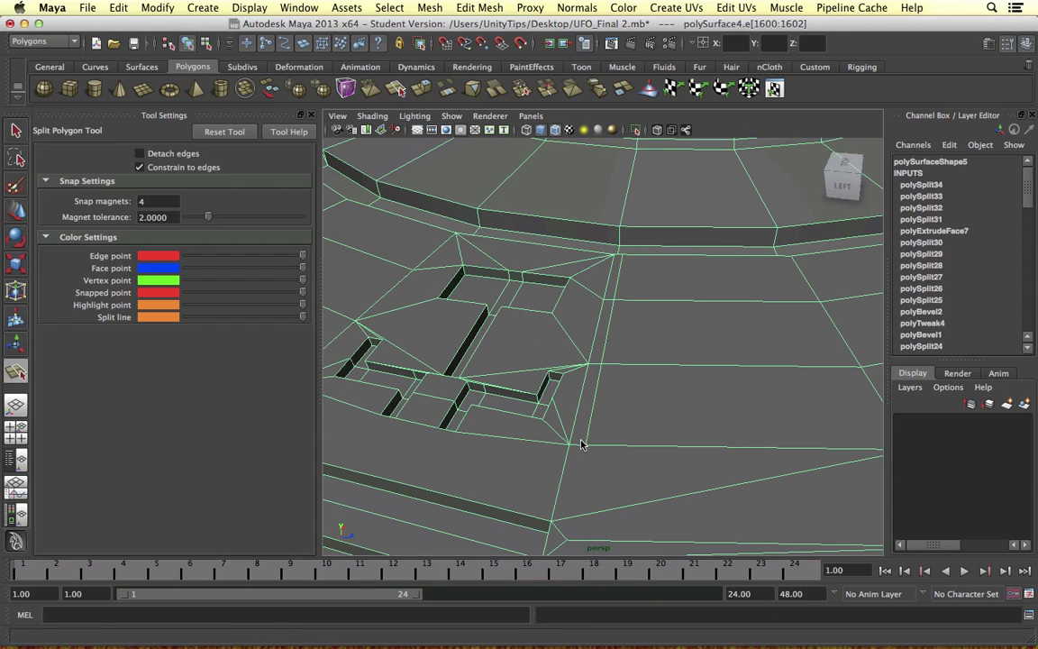
{"action": "left_click", "coordinate": [585, 445]}
{"action": "left_click", "coordinate": [552, 527]}
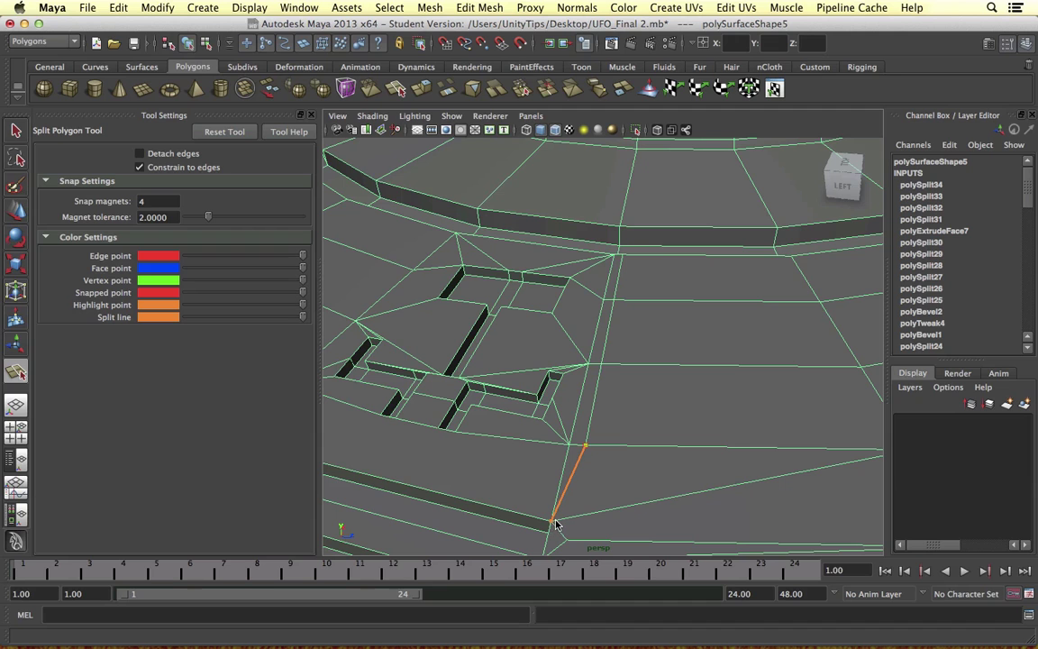
{"action": "key", "text": "w"}
{"action": "left_click_drag", "start_coordinate": [677, 285], "coordinate": [652, 338], "text": "alt"}
{"action": "key", "text": "g"}
{"action": "left_click", "coordinate": [628, 333]}
{"action": "left_click", "coordinate": [635, 345]}
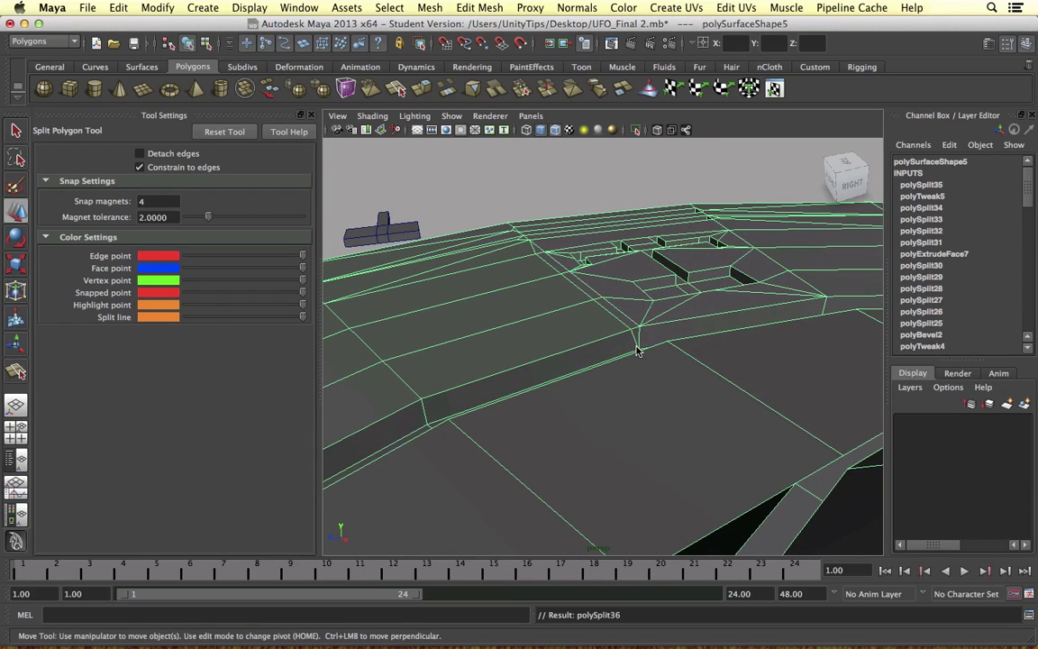
{"action": "key", "text": "w"}
Extrude the narrow strip's three faces upward by 0.1 in Y to form a raised ridge beside the T.
{"action": "left_click_drag", "start_coordinate": [636, 350], "coordinate": [609, 305], "text": "alt"}
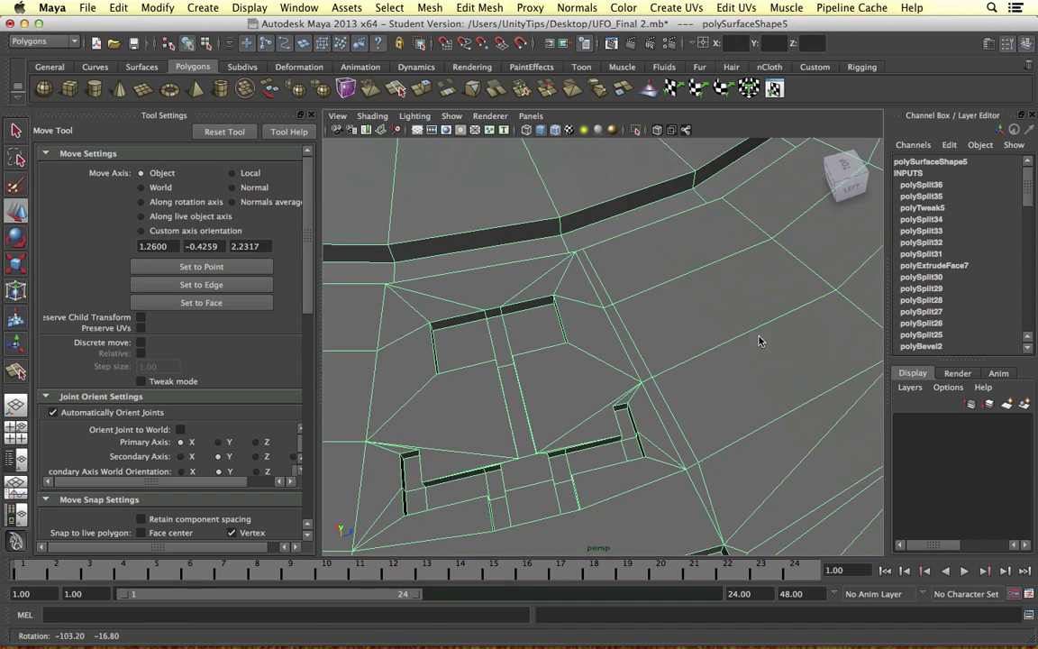
{"action": "right_click_drag", "start_coordinate": [609, 305], "coordinate": [581, 322]}
{"action": "left_click", "coordinate": [595, 275]}
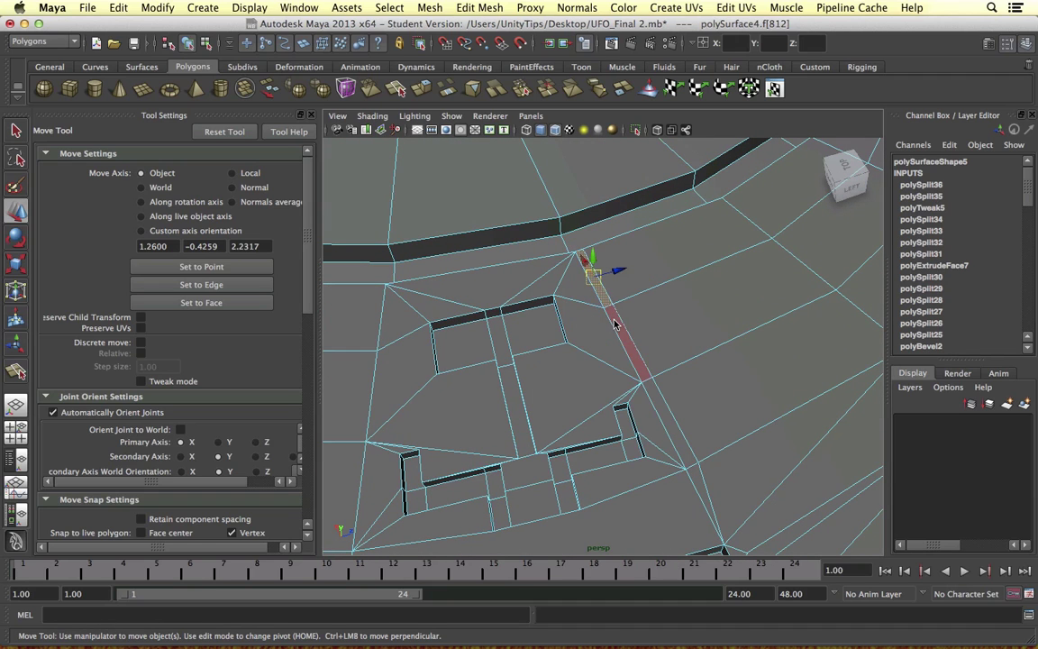
{"action": "left_click", "coordinate": [618, 325], "text": "shift"}
{"action": "left_click", "coordinate": [659, 395], "text": "shift"}
{"action": "right_click_drag", "start_coordinate": [640, 362], "coordinate": [639, 385], "text": "shift"}
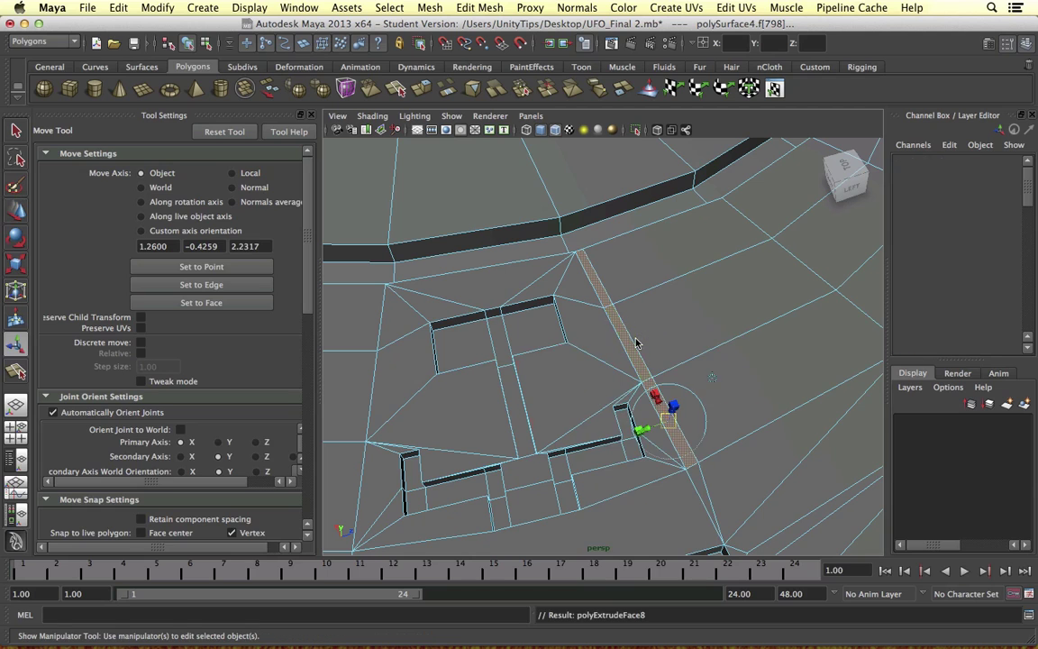
{"action": "left_click_drag", "start_coordinate": [635, 343], "coordinate": [614, 277], "text": "alt"}
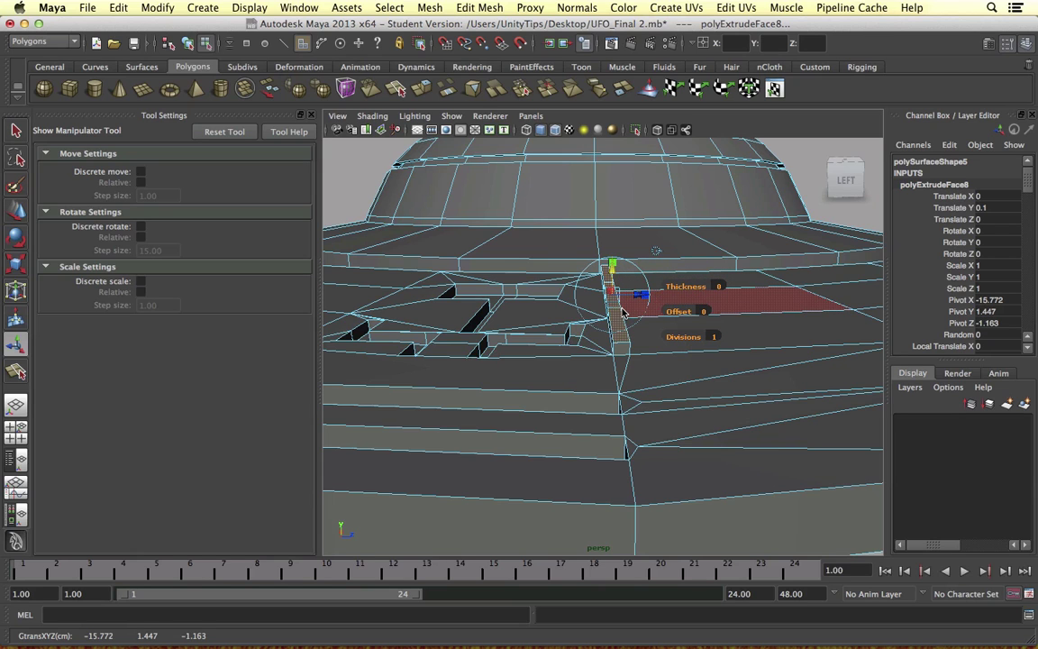
{"action": "key", "text": "equal"}
{"action": "left_click", "coordinate": [621, 339]}
{"action": "scroll", "coordinate": [628, 340], "scroll_direction": "up", "scroll_amount": 10}
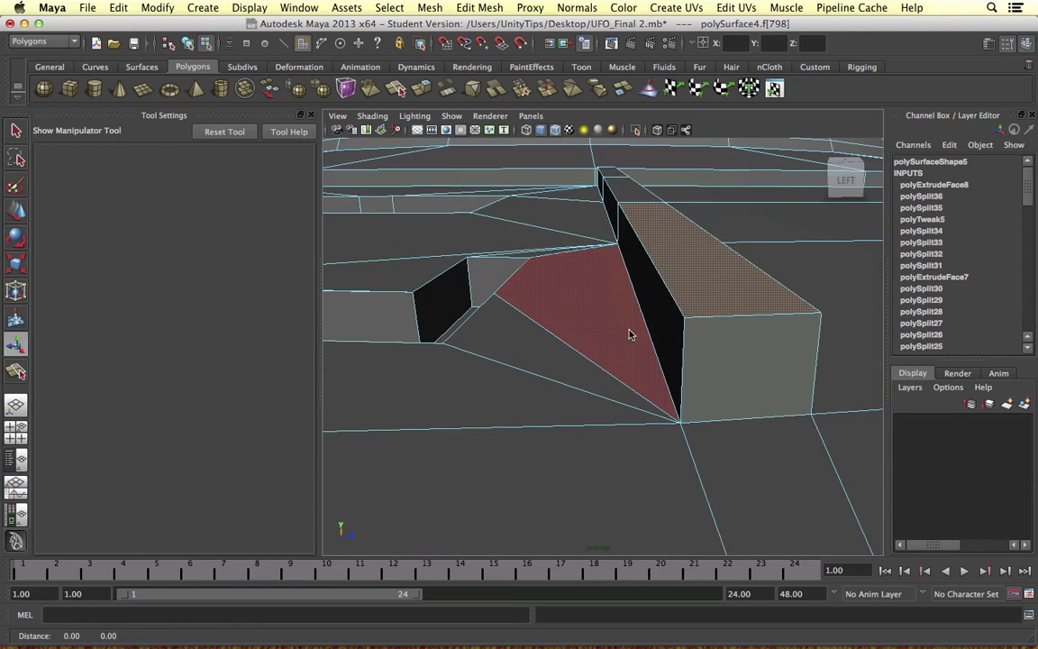
{"action": "middle_click_drag", "start_coordinate": [630, 333], "coordinate": [613, 343], "text": "alt"}
{"action": "scroll", "coordinate": [613, 342], "scroll_direction": "down", "scroll_amount": 5}
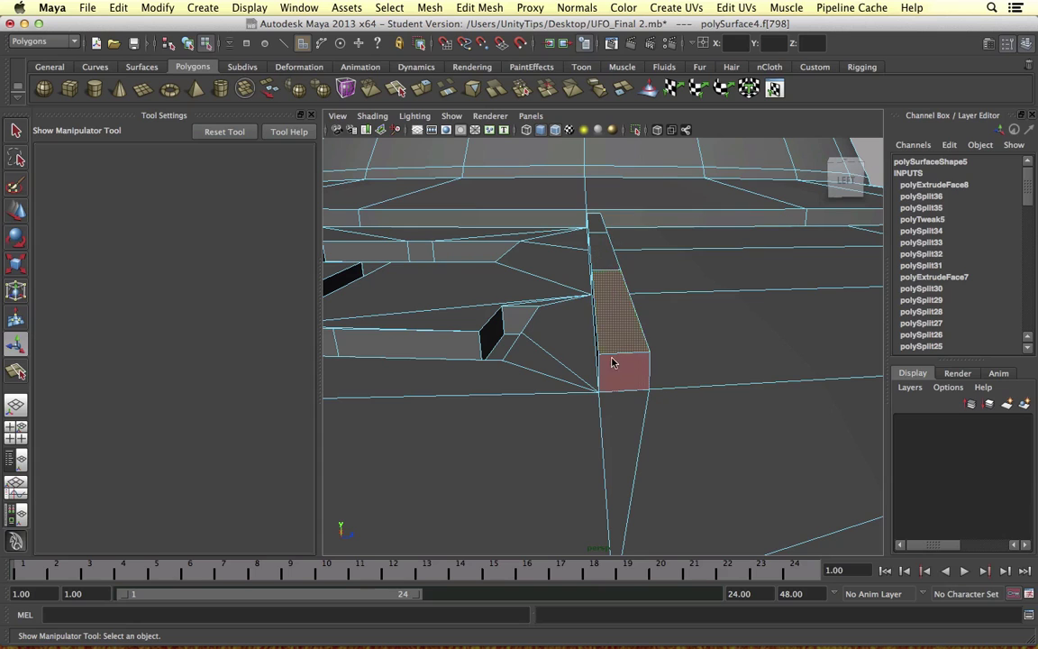
{"action": "left_click", "coordinate": [312, 115]}
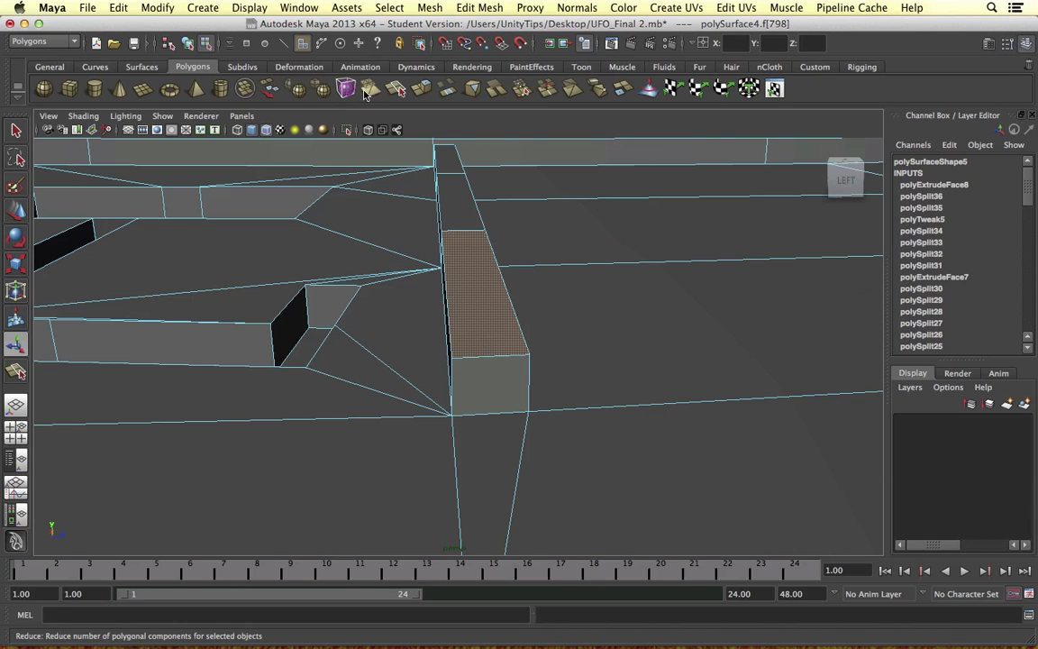
{"action": "left_click", "coordinate": [397, 90]}
{"action": "scroll", "coordinate": [466, 466], "scroll_direction": "down", "scroll_amount": 4}
{"action": "key", "text": "Return"}
{"action": "left_click", "coordinate": [467, 527]}
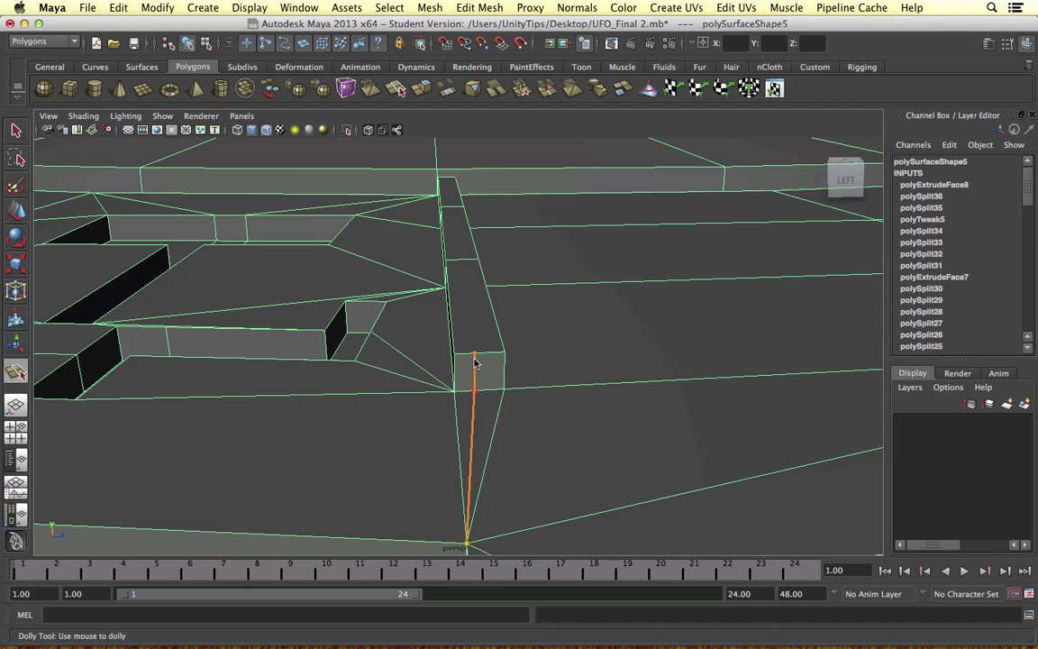
{"action": "key", "text": "Return"}
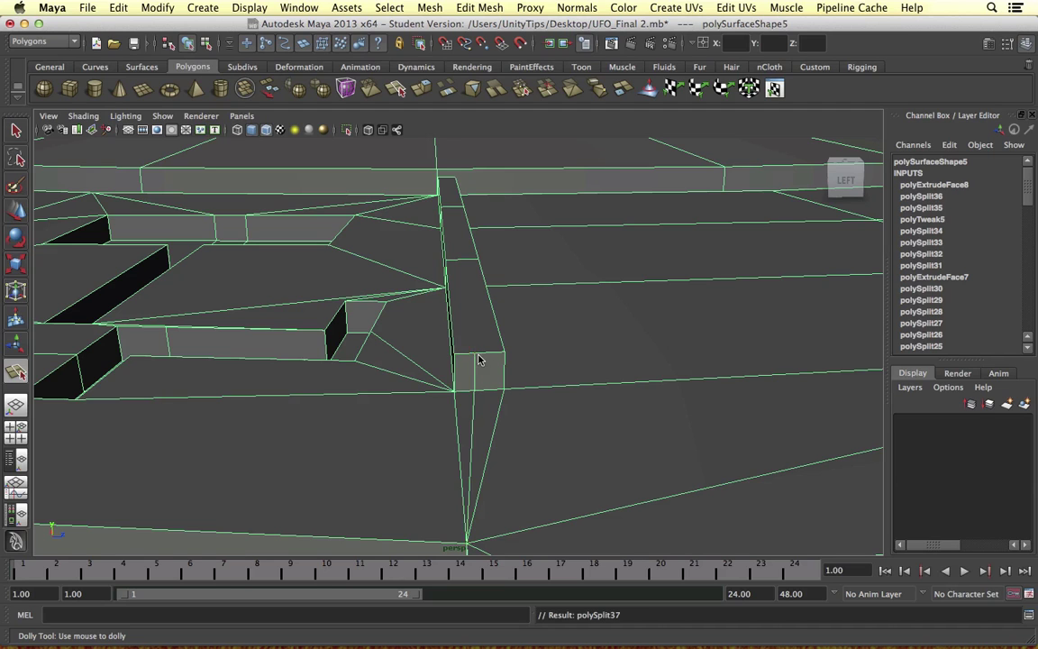
{"action": "key", "text": "z"}
Set the snap magnets to 1 and split the ridge lengthwise down its middle, from the groove corner over both ends to the lip vertex.
{"action": "double_click", "coordinate": [396, 88]}
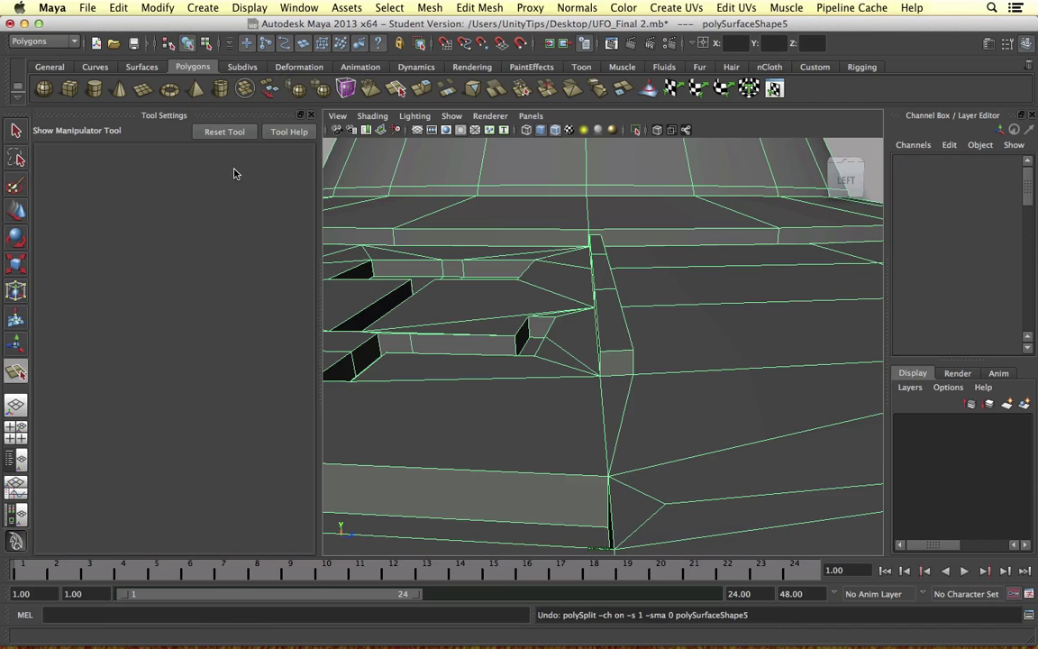
{"action": "left_click", "coordinate": [146, 202]}
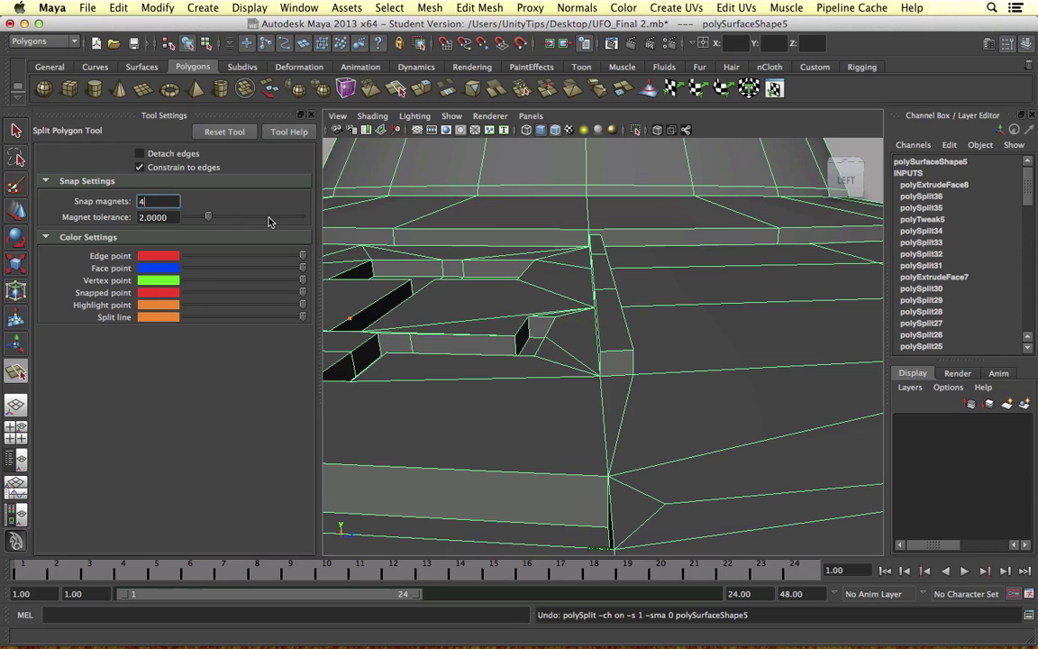
{"action": "left_click", "coordinate": [609, 475]}
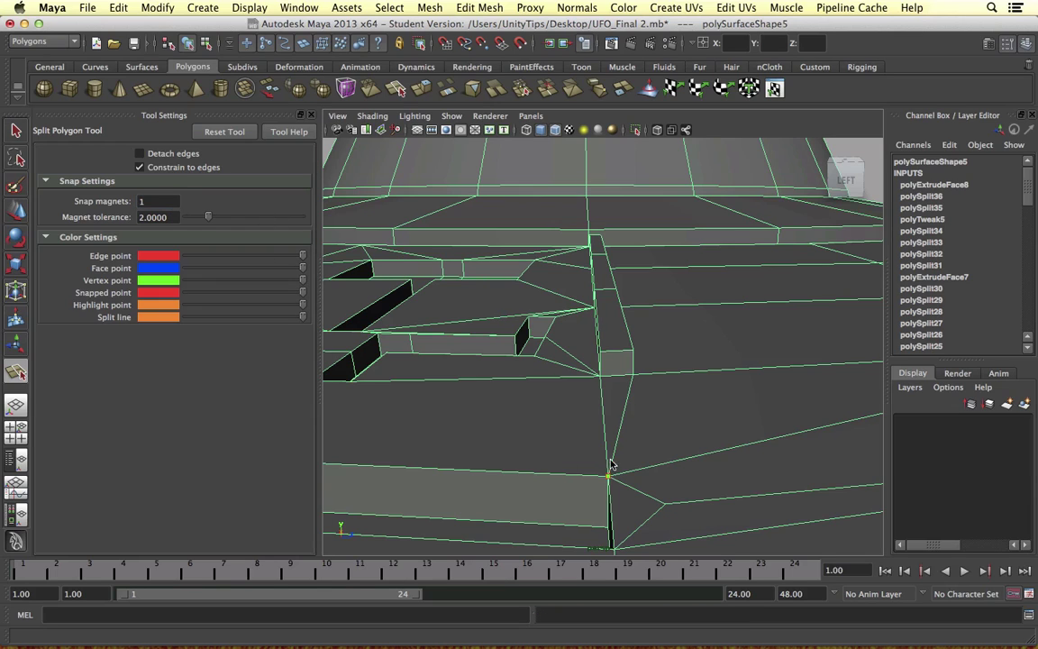
{"action": "left_click", "coordinate": [616, 351]}
{"action": "left_click", "coordinate": [606, 288]}
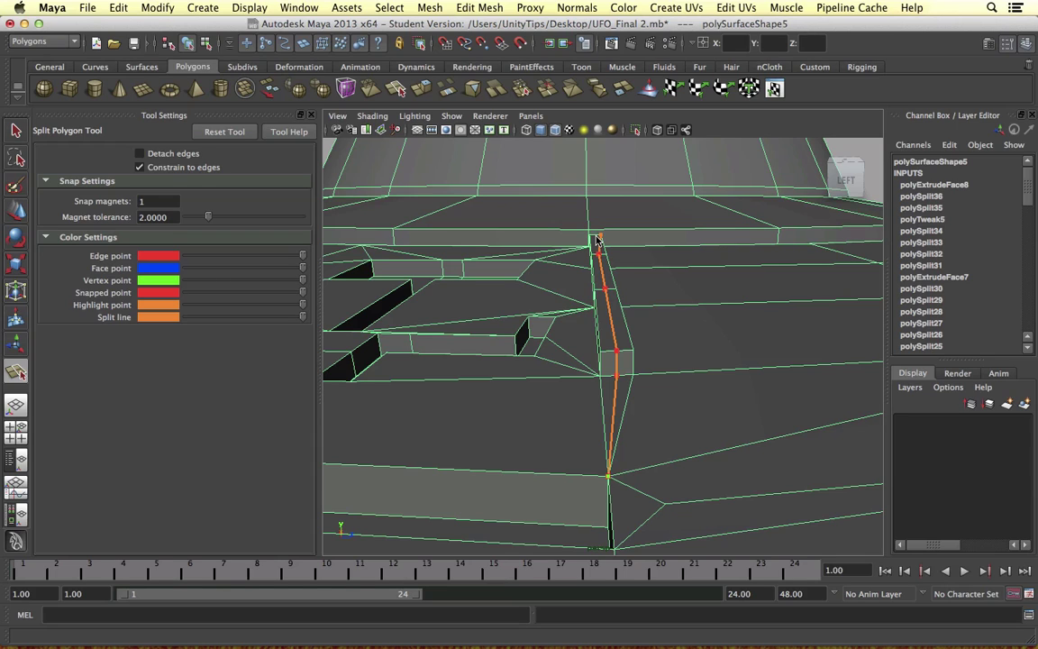
{"action": "left_click_drag", "start_coordinate": [597, 232], "coordinate": [659, 332], "text": "alt"}
{"action": "left_click", "coordinate": [685, 376]}
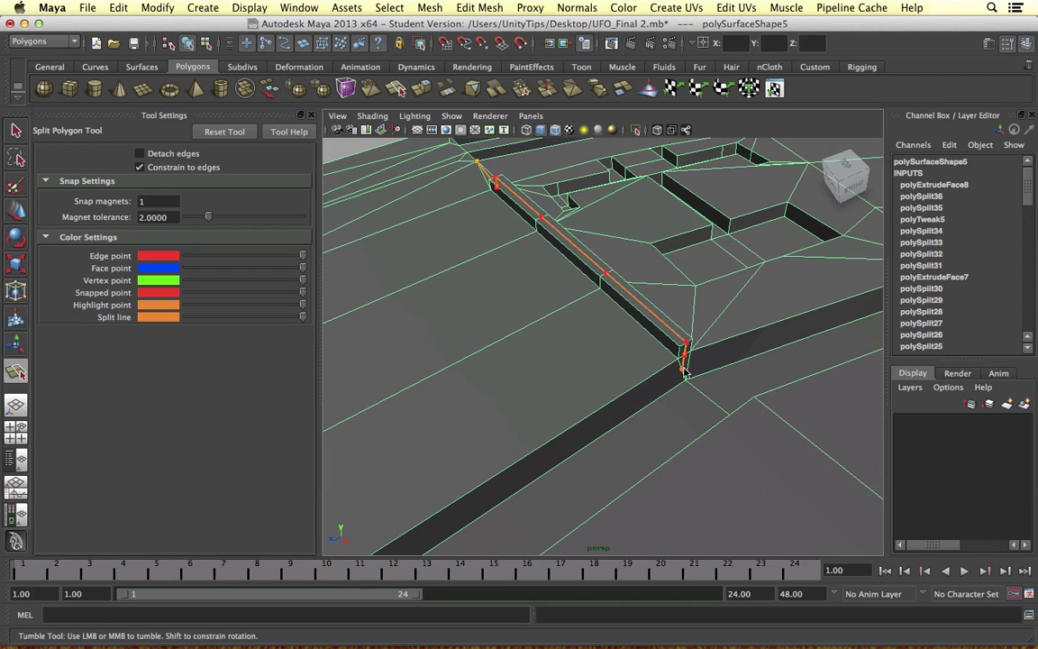
{"action": "key", "text": "Return"}
Extrude the three top faces on the ridge half farther from the T upward to form a thin stepped fin.
{"action": "left_click_drag", "start_coordinate": [450, 307], "coordinate": [631, 304], "text": "alt"}
{"action": "right_click", "coordinate": [613, 295]}
{"action": "right_click_drag", "start_coordinate": [612, 295], "coordinate": [612, 326]}
{"action": "left_click", "coordinate": [591, 235]}
{"action": "left_click", "coordinate": [619, 310], "text": "shift"}
{"action": "left_click", "coordinate": [660, 415], "text": "shift"}
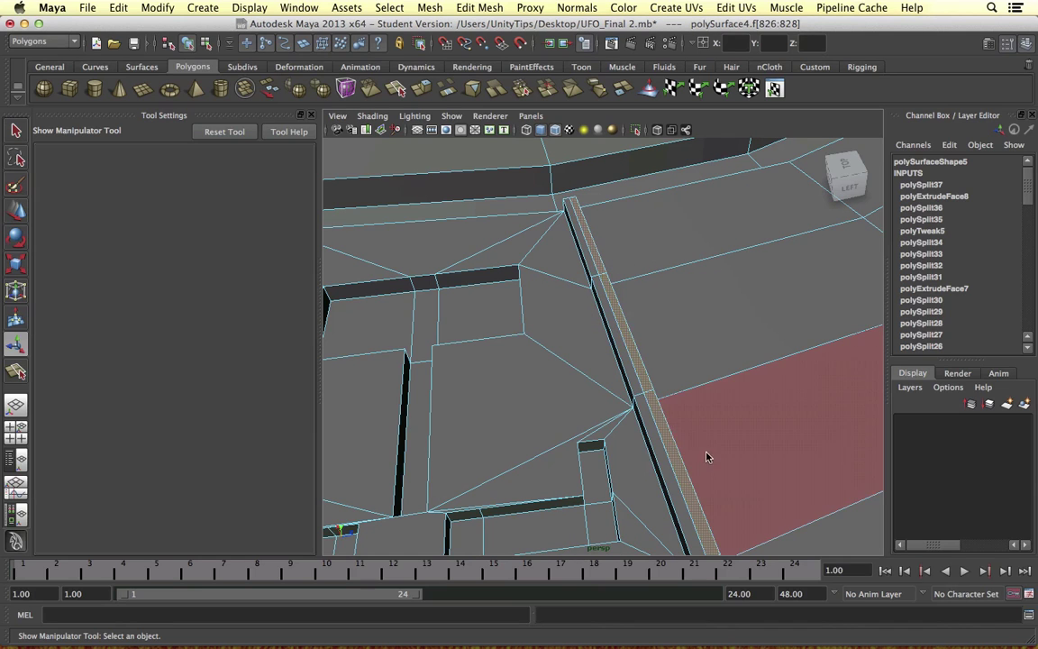
{"action": "scroll", "coordinate": [673, 392], "scroll_direction": "down", "scroll_amount": 5}
{"action": "right_click_drag", "start_coordinate": [609, 377], "coordinate": [611, 409], "text": "shift"}
{"action": "left_click_drag", "start_coordinate": [645, 385], "coordinate": [626, 366]}
{"action": "right_click_drag", "start_coordinate": [580, 314], "coordinate": [635, 308]}
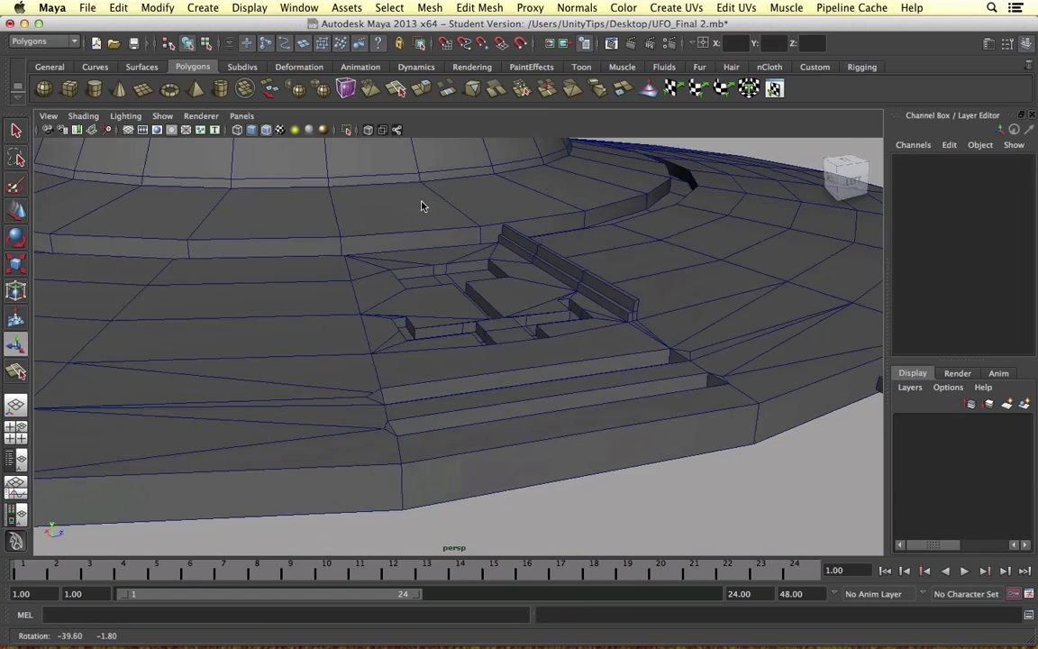
{"action": "left_click_drag", "start_coordinate": [421, 206], "coordinate": [403, 208], "text": "alt"}
{"action": "left_click_drag", "start_coordinate": [531, 295], "coordinate": [477, 280], "text": "alt"}
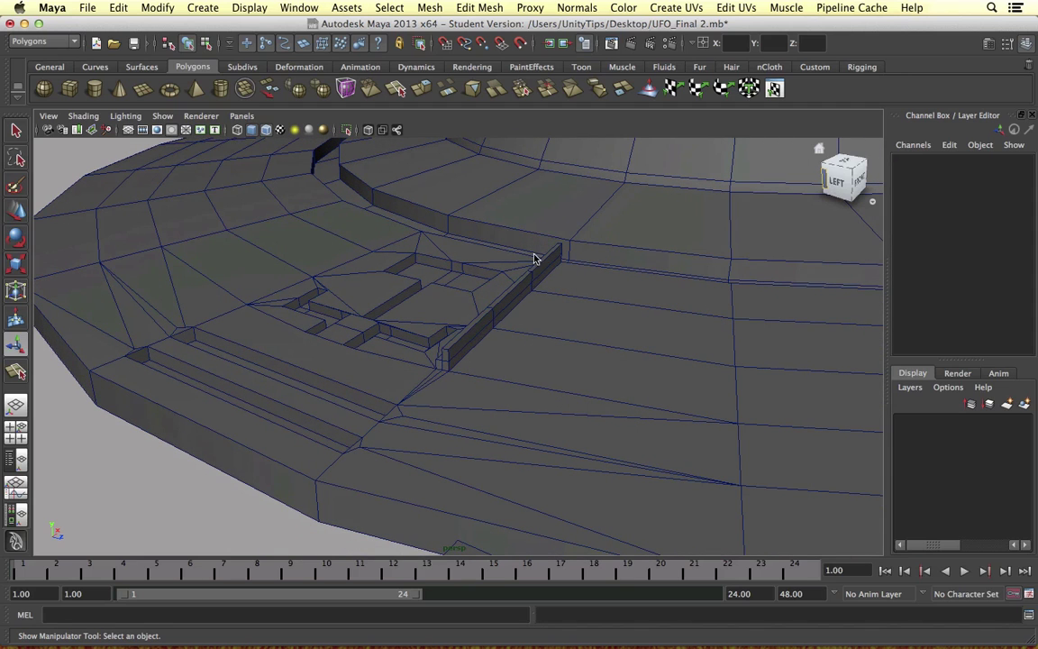
{"action": "left_click_drag", "start_coordinate": [324, 283], "coordinate": [463, 203], "text": "alt"}
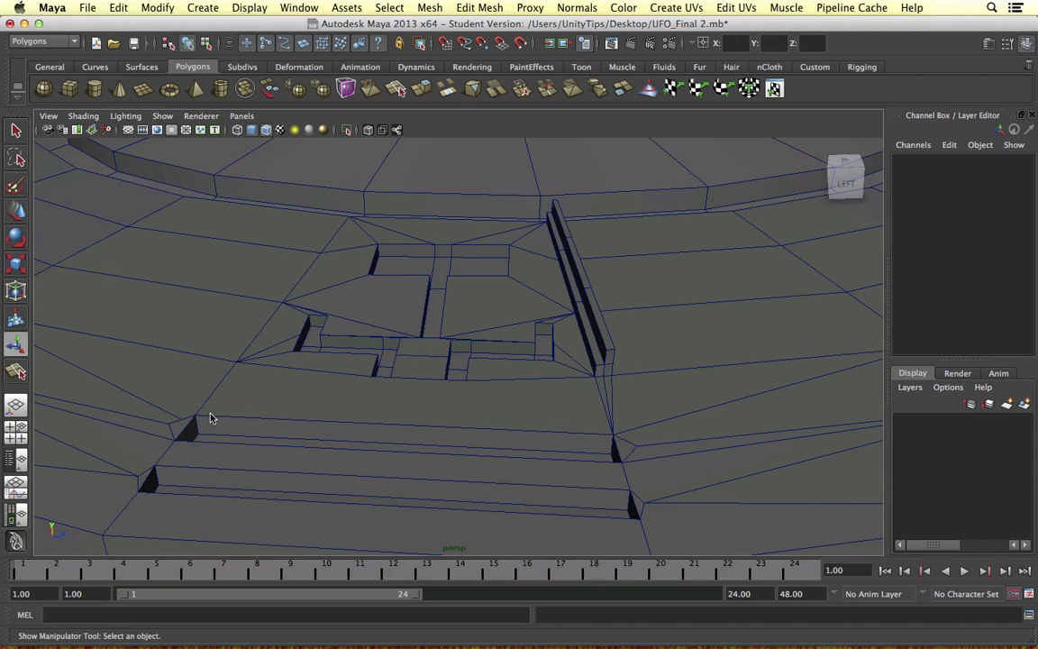
{"action": "left_click_drag", "start_coordinate": [274, 401], "coordinate": [295, 396], "text": "alt"}
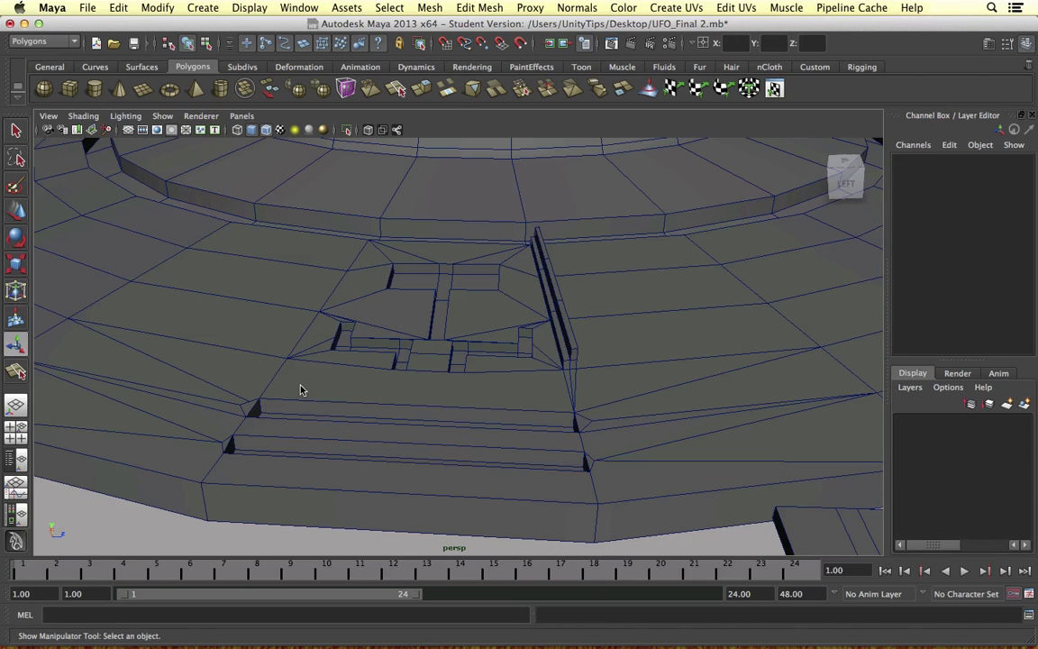
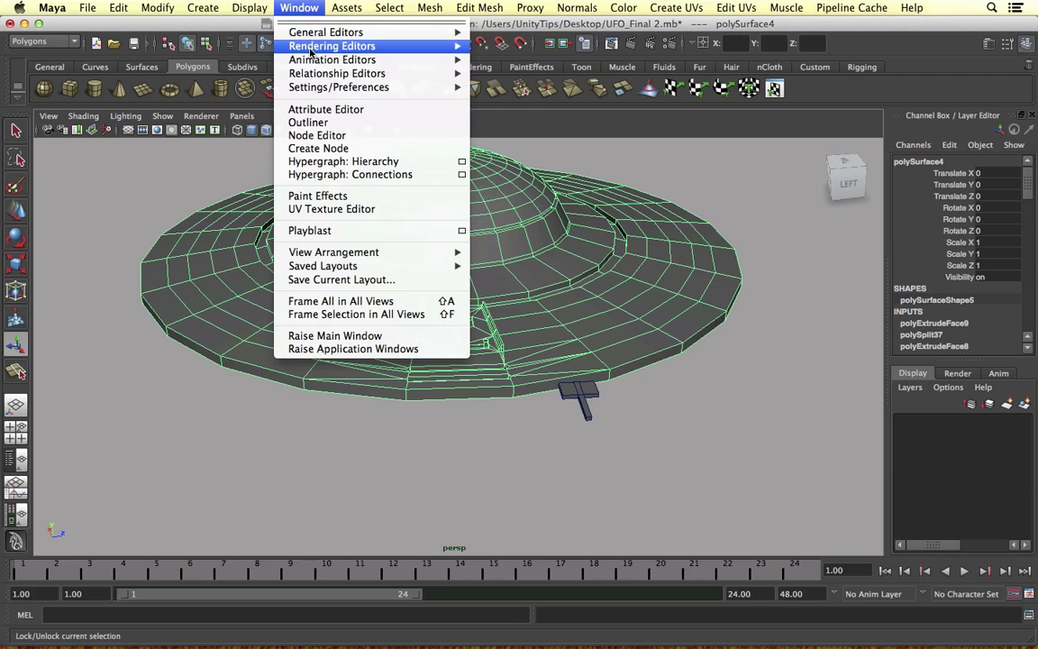
Examine the scene's nodes in the Hypergraph Hierarchy and close it.
{"action": "left_click", "coordinate": [360, 169]}
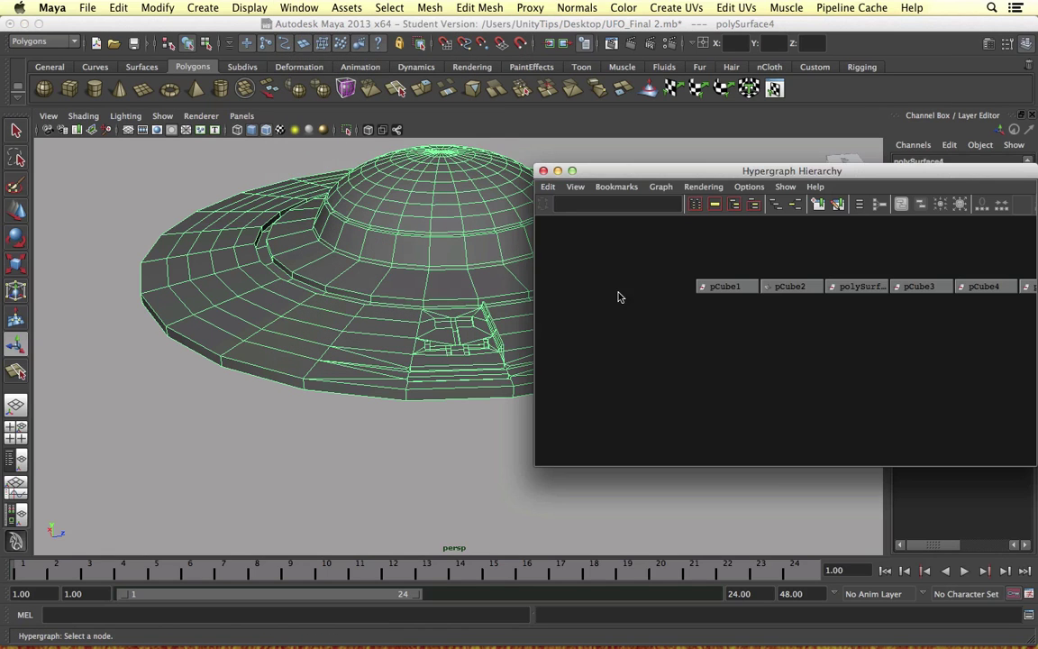
{"action": "middle_click_drag", "start_coordinate": [737, 301], "coordinate": [661, 315], "text": "alt"}
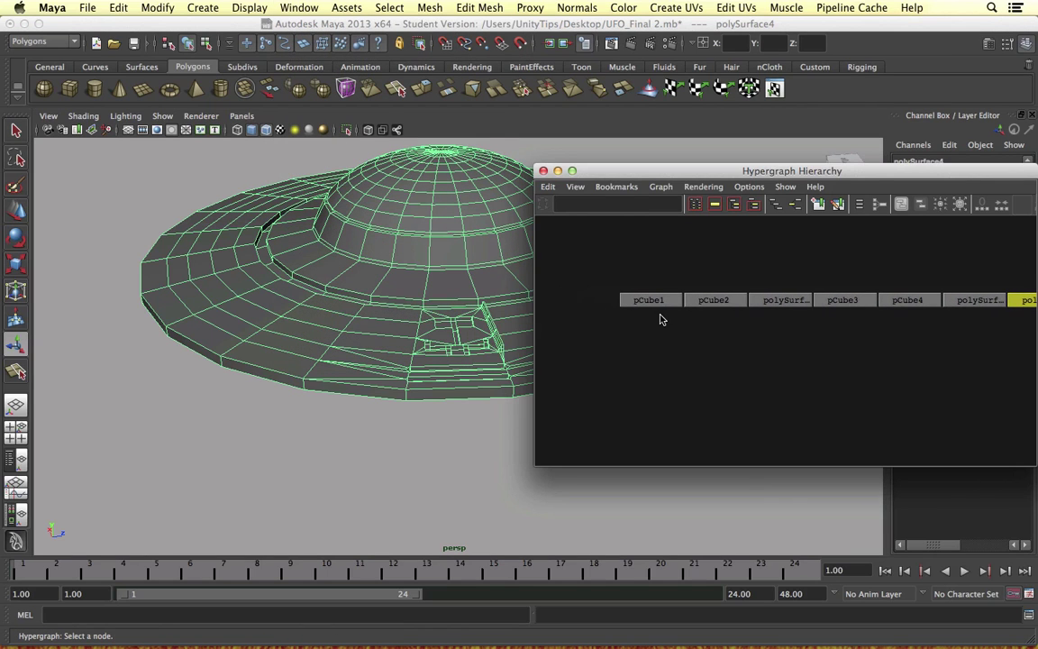
{"action": "left_click", "coordinate": [542, 171]}
Export the selected UFO hull as an FBX file named UFO_V2 into the RTSProject _Models folder.
{"action": "left_click", "coordinate": [119, 7]}
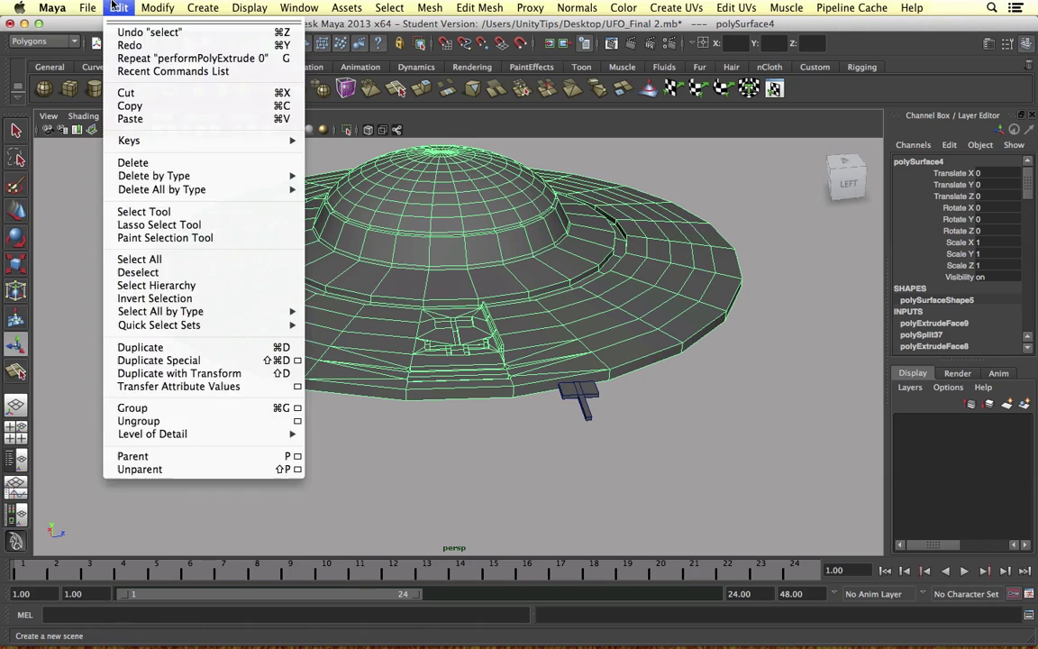
{"action": "left_click", "coordinate": [126, 190]}
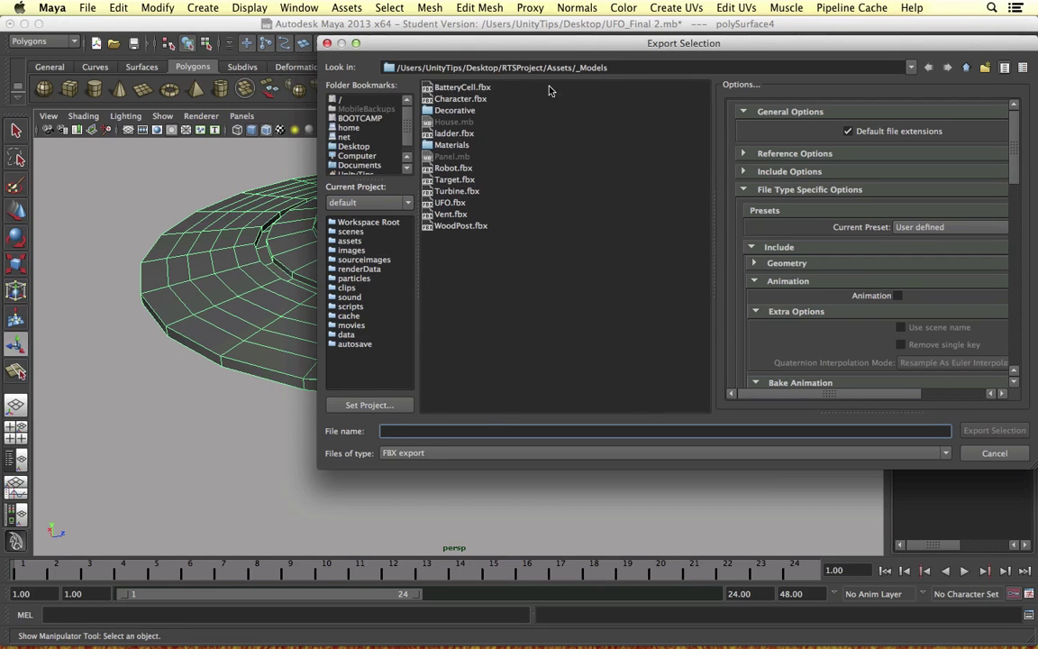
{"action": "type", "text": "UFO_V2"}
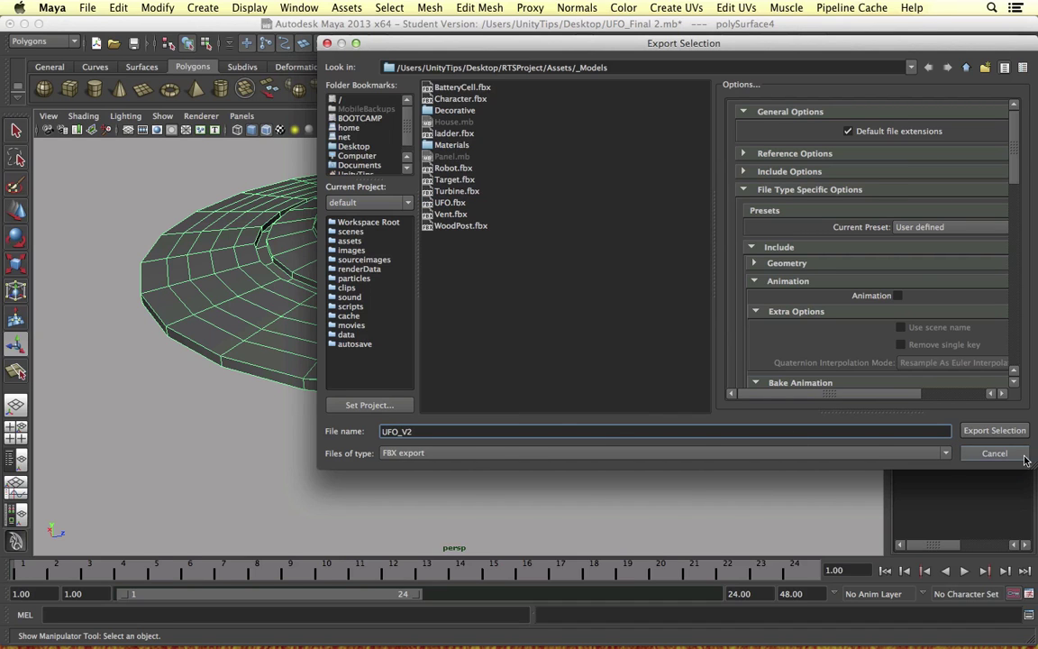
{"action": "left_click", "coordinate": [994, 430]}
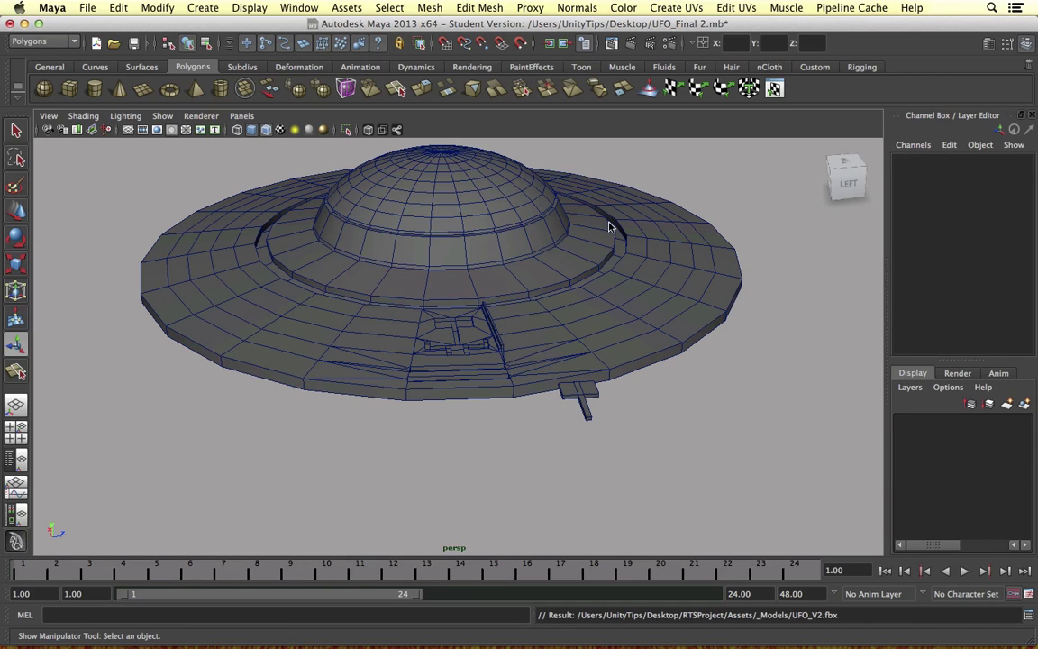
Switch to Unity and apply a Scale Factor of 10 in the import settings of the UFO_V2 model.
{"action": "key", "text": "ctrl+Right"}
{"action": "scroll", "coordinate": [479, 269], "scroll_direction": "down", "scroll_amount": 3}
{"action": "scroll", "coordinate": [478, 269], "scroll_direction": "down", "scroll_amount": 5}
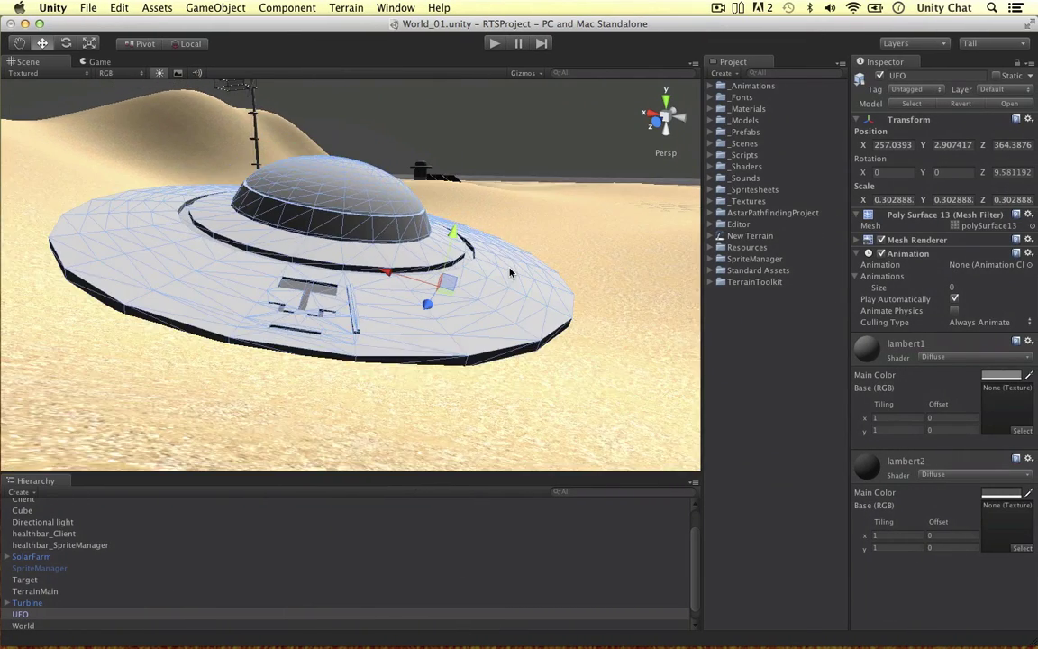
{"action": "left_click", "coordinate": [541, 246]}
{"action": "middle_click_drag", "start_coordinate": [541, 245], "coordinate": [405, 392], "text": "alt"}
{"action": "left_click_drag", "start_coordinate": [493, 314], "coordinate": [398, 276], "text": "alt"}
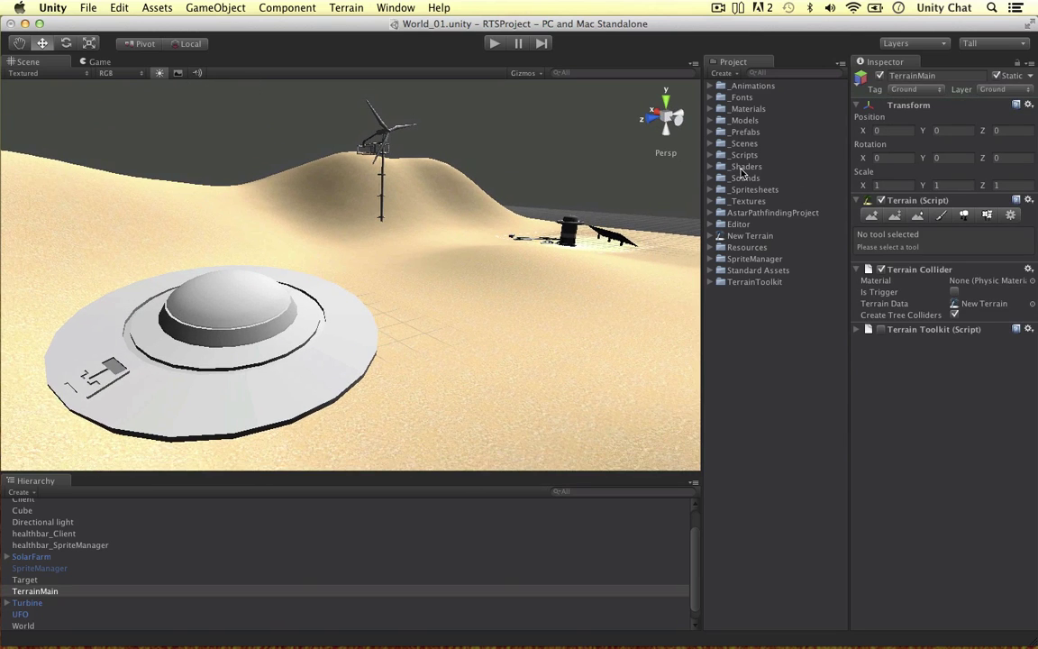
{"action": "left_click", "coordinate": [710, 121]}
{"action": "left_click", "coordinate": [757, 259]}
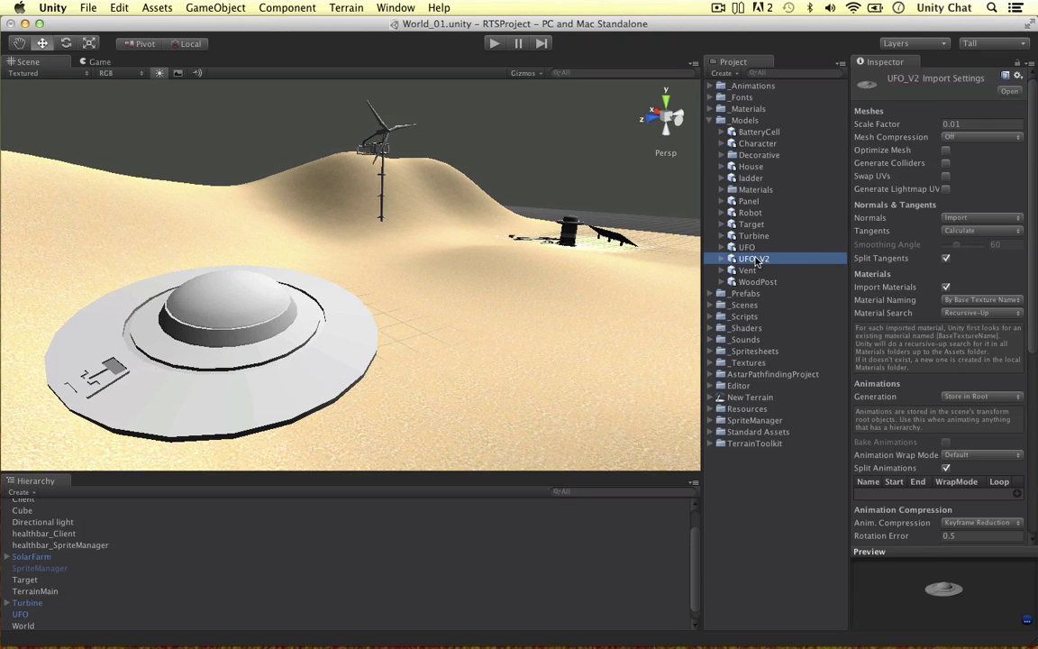
{"action": "left_click", "coordinate": [978, 124]}
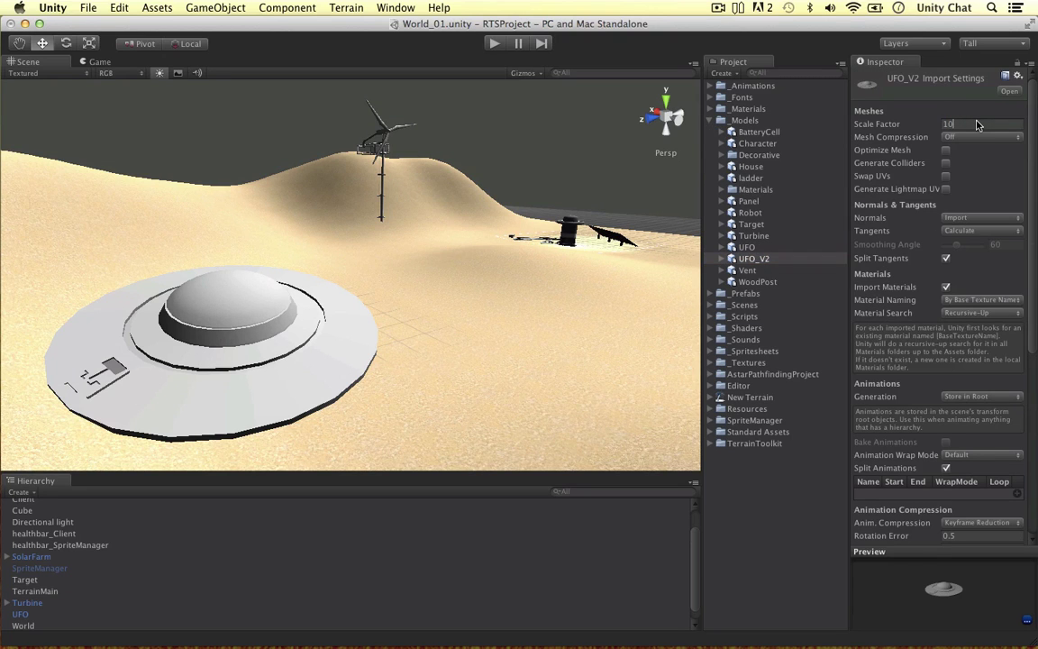
{"action": "scroll", "coordinate": [946, 427], "scroll_direction": "down", "scroll_amount": 5}
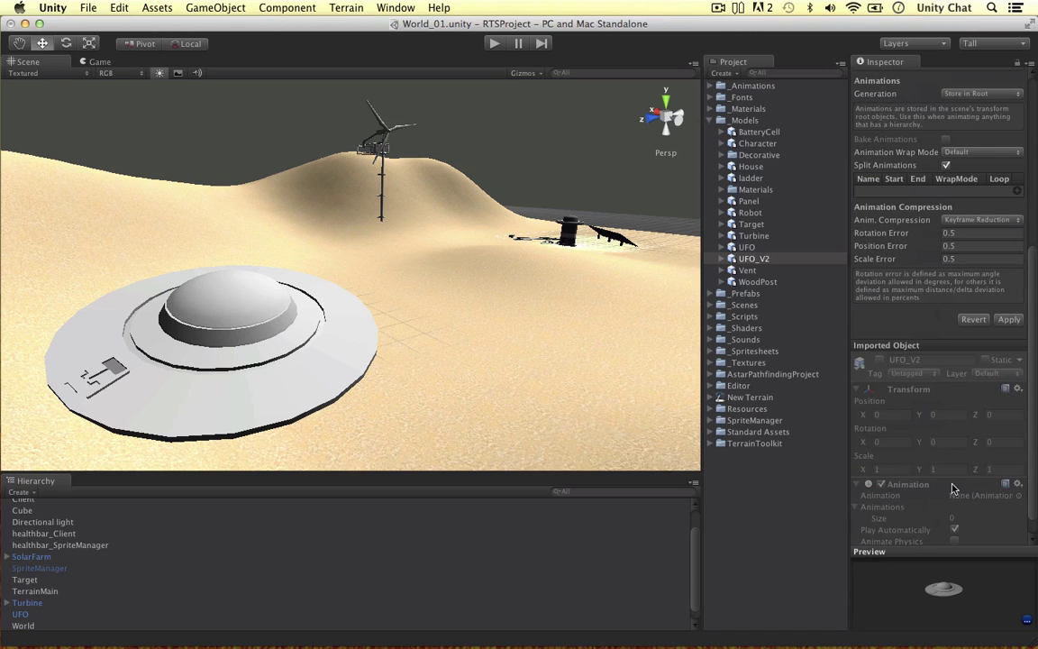
{"action": "left_click", "coordinate": [1002, 322]}
Place the UFO_V2 model on the terrain near the existing UFO and scale it up uniformly to about 37.9.
{"action": "left_click_drag", "start_coordinate": [805, 256], "coordinate": [720, 144]}
{"action": "key", "text": "r"}
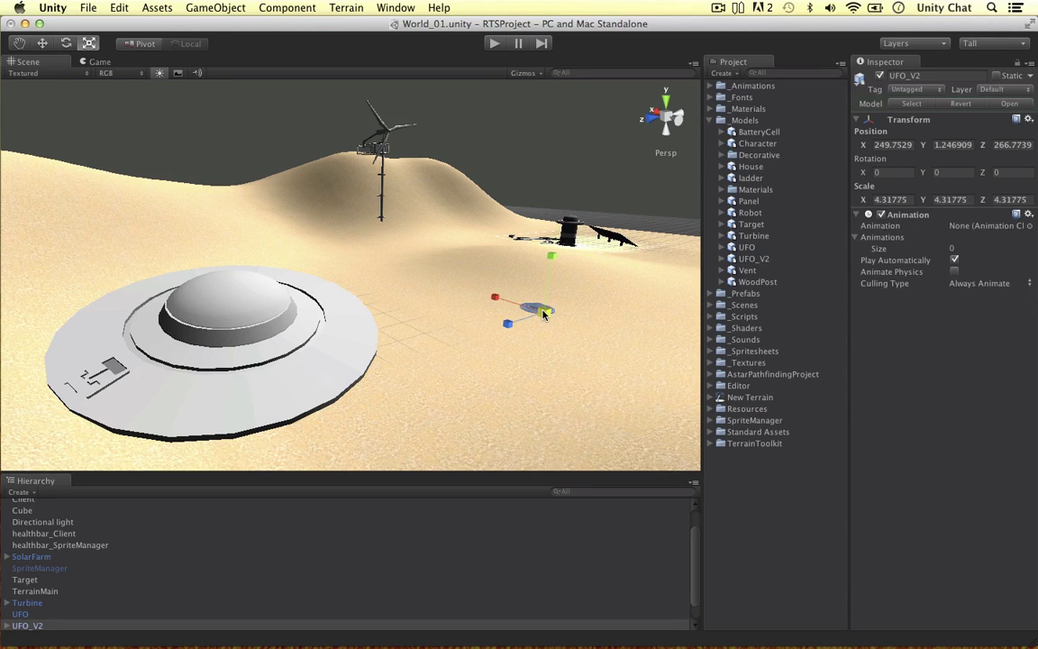
{"action": "left_click_drag", "start_coordinate": [545, 313], "coordinate": [450, 296]}
{"action": "key", "text": "f"}
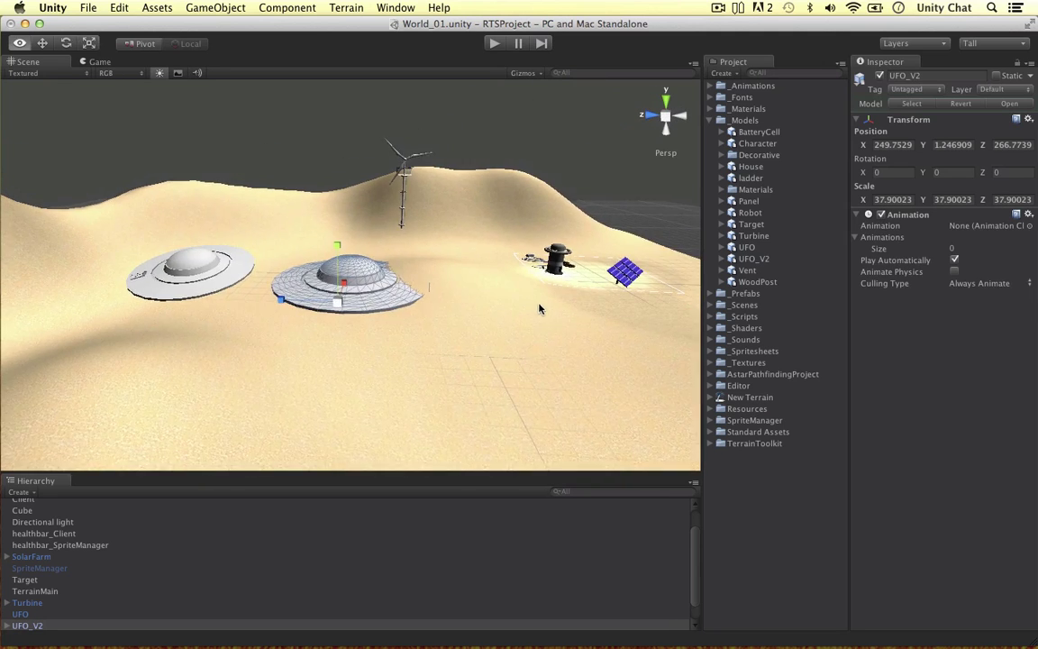
Move the UFO_V2 object along Z to about 299.3, closer to the existing UFO.
{"action": "left_click_drag", "start_coordinate": [542, 308], "coordinate": [252, 218], "text": "alt"}
{"action": "key", "text": "w"}
{"action": "key", "text": "f"}
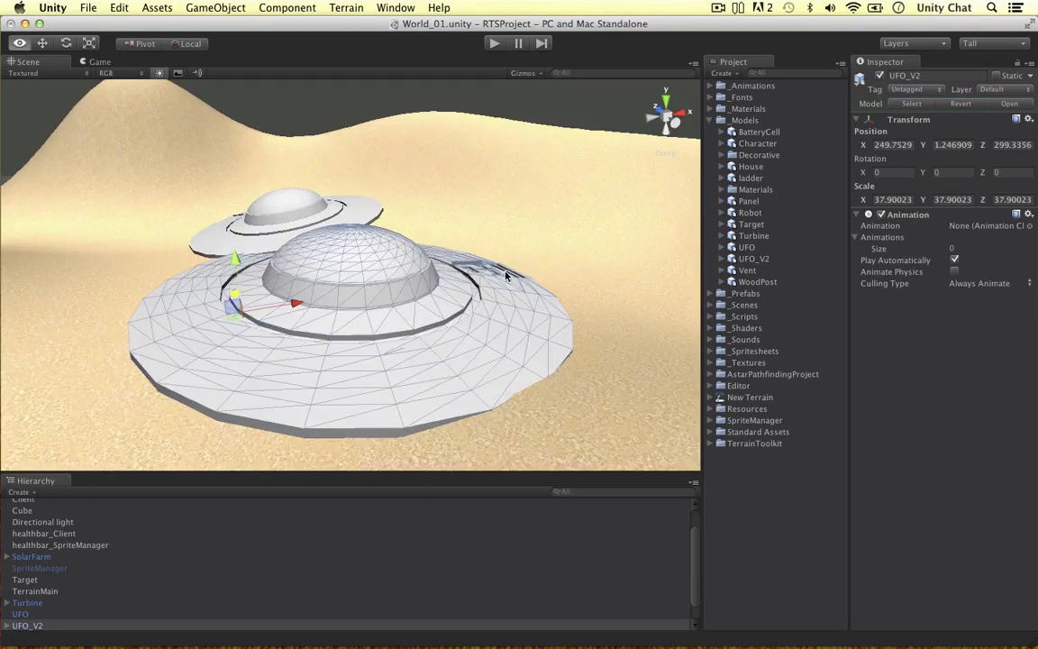
Remove the Animation component from the UFO_V2 object in the scene.
{"action": "left_click_drag", "start_coordinate": [507, 275], "coordinate": [291, 254], "text": "alt"}
{"action": "left_click_drag", "start_coordinate": [380, 323], "coordinate": [240, 292], "text": "alt"}
{"action": "left_click", "coordinate": [535, 385]}
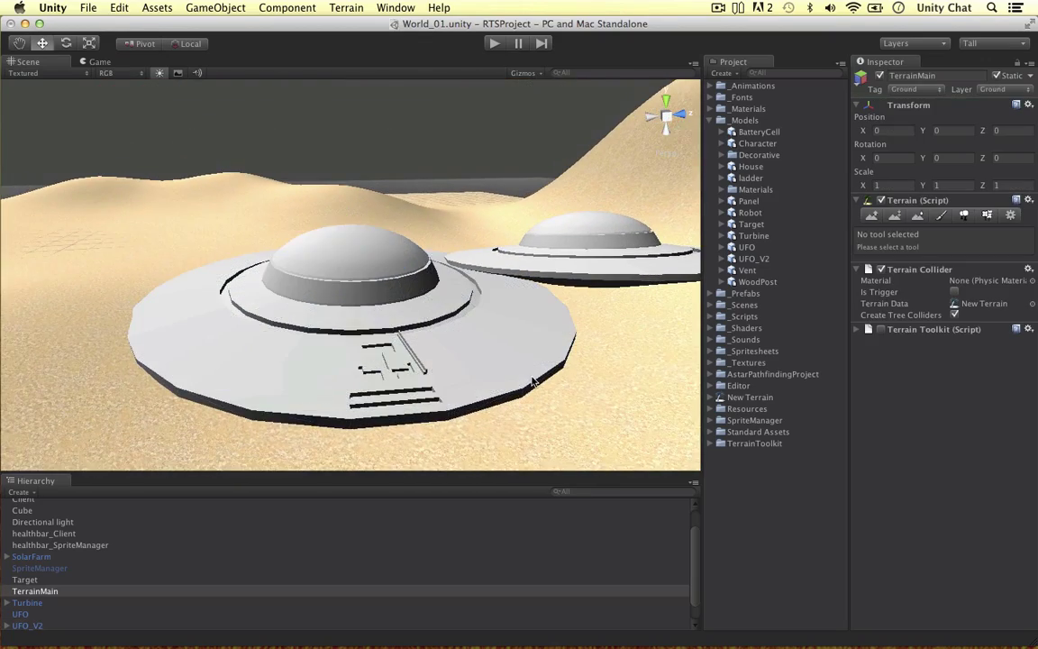
{"action": "scroll", "coordinate": [510, 363], "scroll_direction": "up", "scroll_amount": 5}
{"action": "left_click_drag", "start_coordinate": [503, 357], "coordinate": [408, 276], "text": "alt"}
{"action": "left_click", "coordinate": [501, 281]}
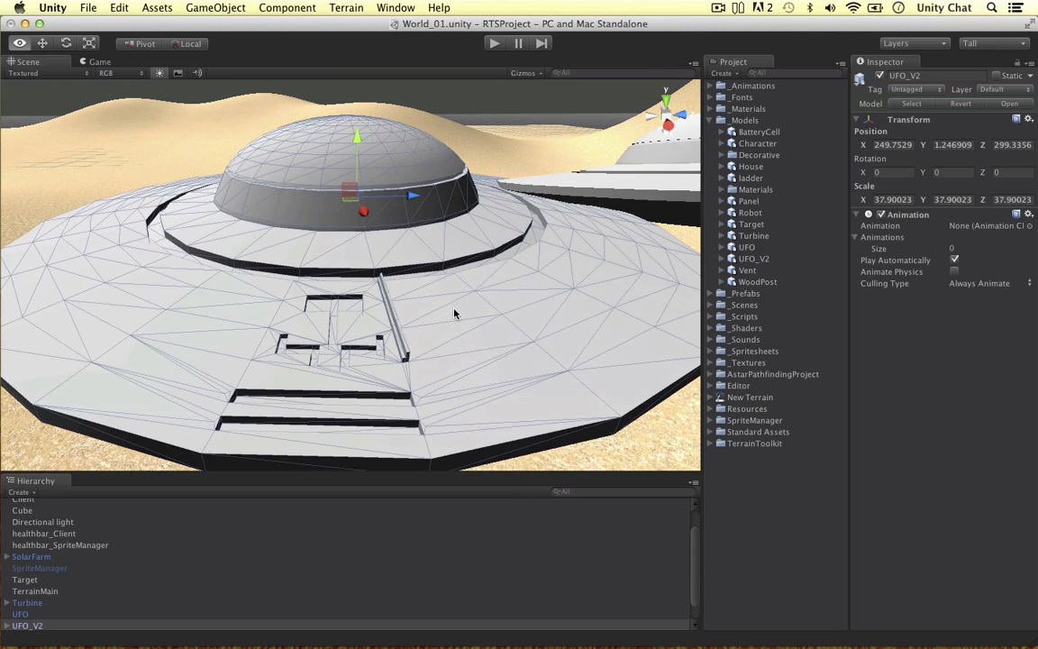
{"action": "left_click", "coordinate": [1026, 214]}
{"action": "left_click", "coordinate": [937, 259]}
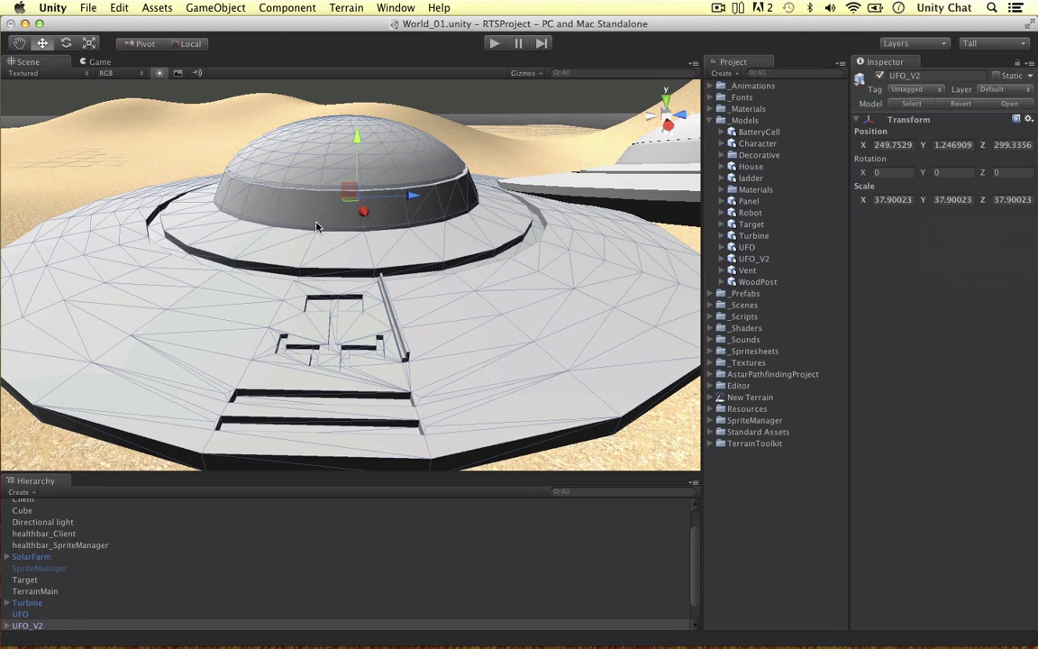
Examine the T-shaped recess, long grooves and raised fin on the UFO_V2 hull from several angles, with and without its wireframe.
{"action": "left_click", "coordinate": [381, 253]}
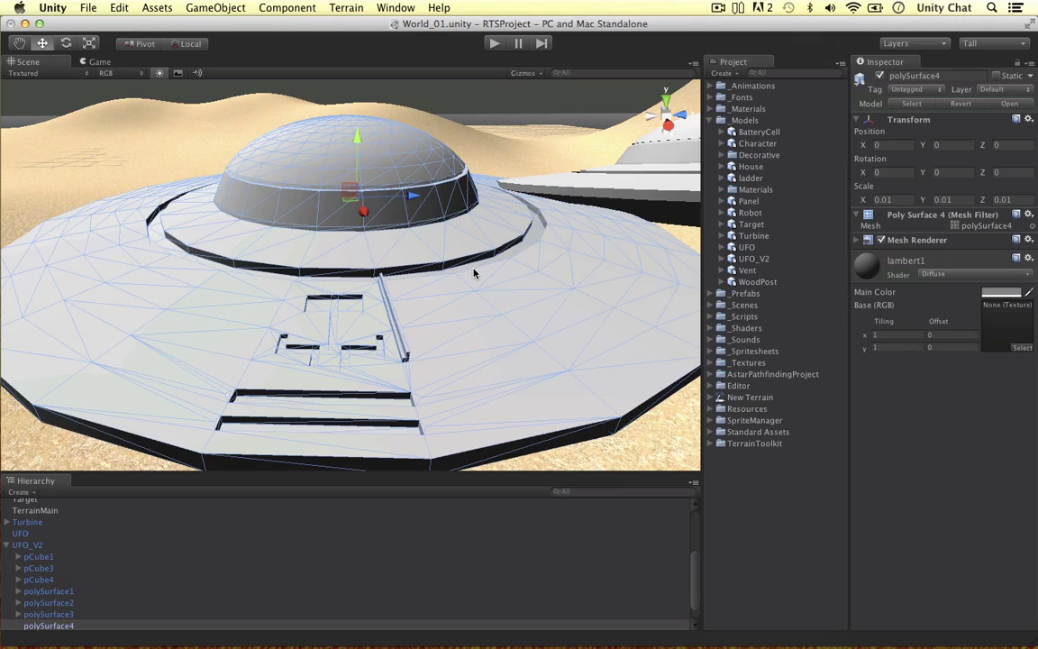
{"action": "left_click_drag", "start_coordinate": [474, 273], "coordinate": [516, 271], "text": "alt"}
{"action": "left_click", "coordinate": [556, 399]}
{"action": "scroll", "coordinate": [437, 284], "scroll_direction": "up", "scroll_amount": 1}
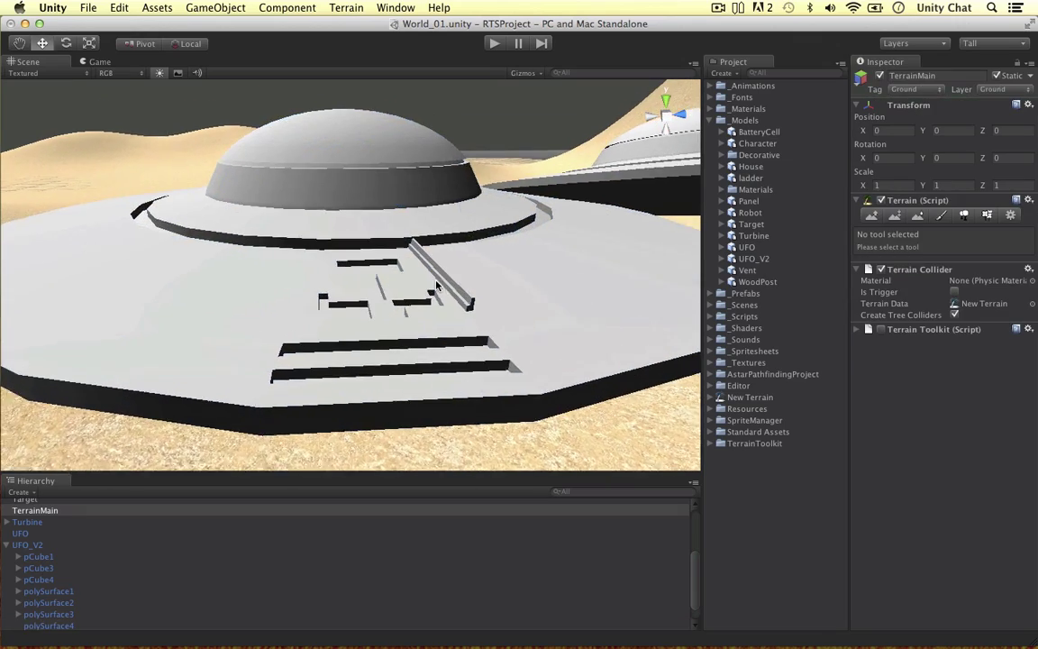
{"action": "left_click_drag", "start_coordinate": [436, 286], "coordinate": [399, 290], "text": "alt"}
{"action": "left_click", "coordinate": [406, 292]}
{"action": "left_click_drag", "start_coordinate": [256, 285], "coordinate": [305, 300], "text": "alt"}
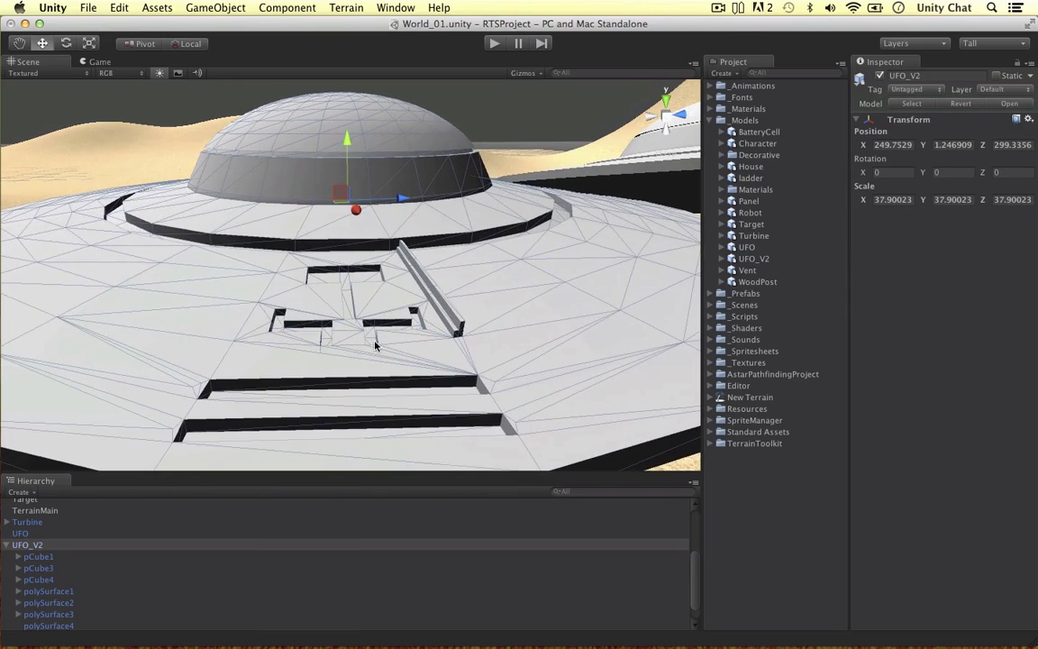
{"action": "scroll", "coordinate": [411, 303], "scroll_direction": "down", "scroll_amount": 5}
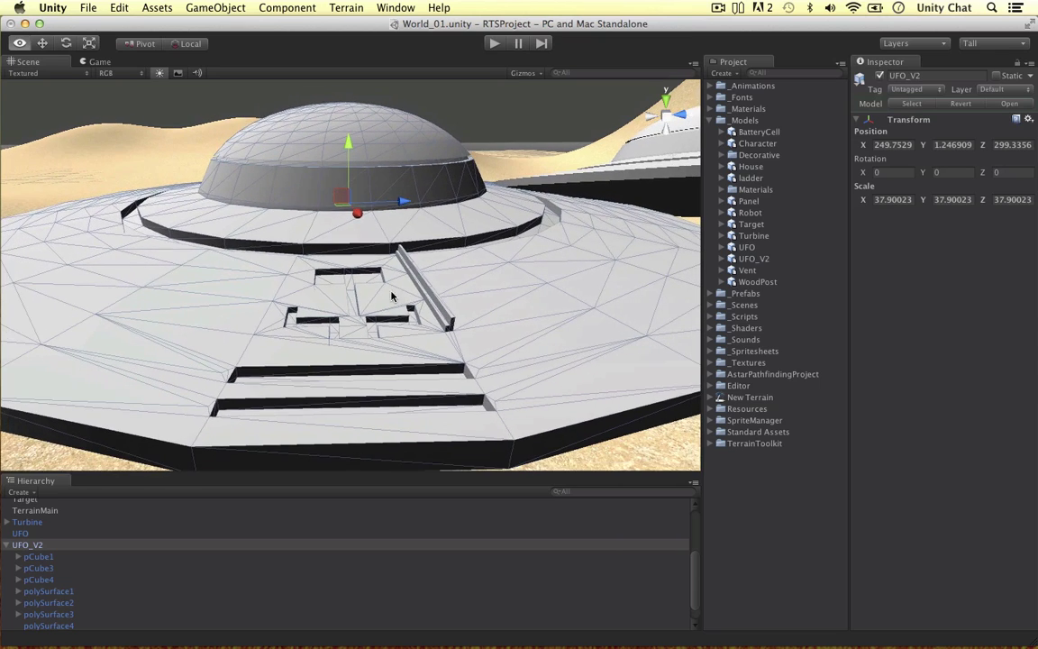
{"action": "left_click_drag", "start_coordinate": [311, 286], "coordinate": [365, 299], "text": "alt"}
{"action": "left_click", "coordinate": [448, 309]}
{"action": "left_click_drag", "start_coordinate": [450, 313], "coordinate": [253, 300], "text": "alt"}
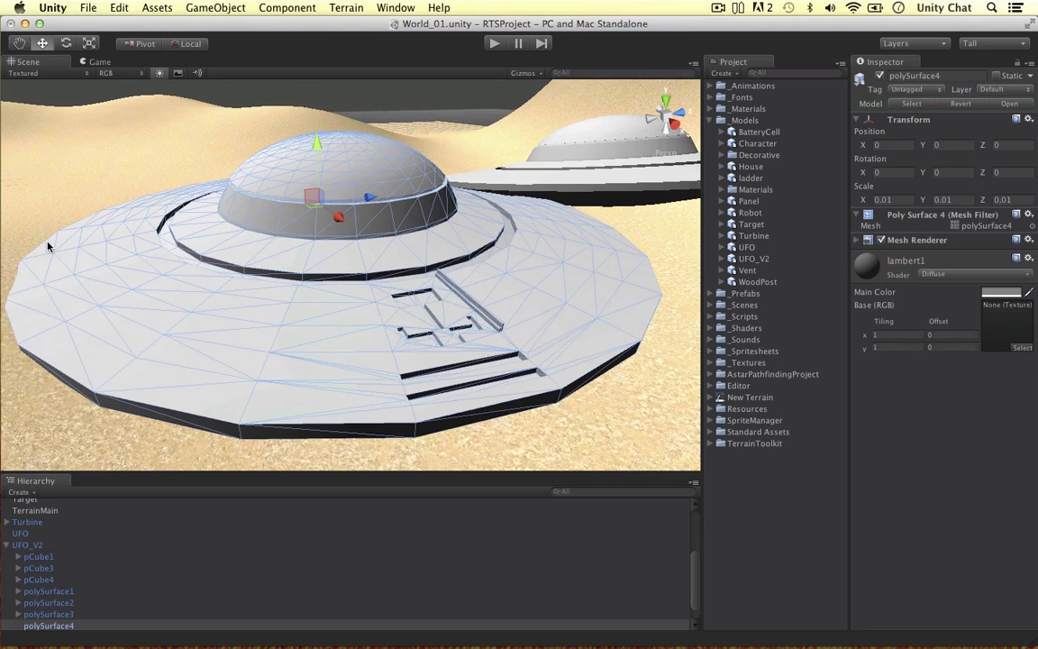
{"action": "left_click_drag", "start_coordinate": [559, 233], "coordinate": [541, 232], "text": "alt"}
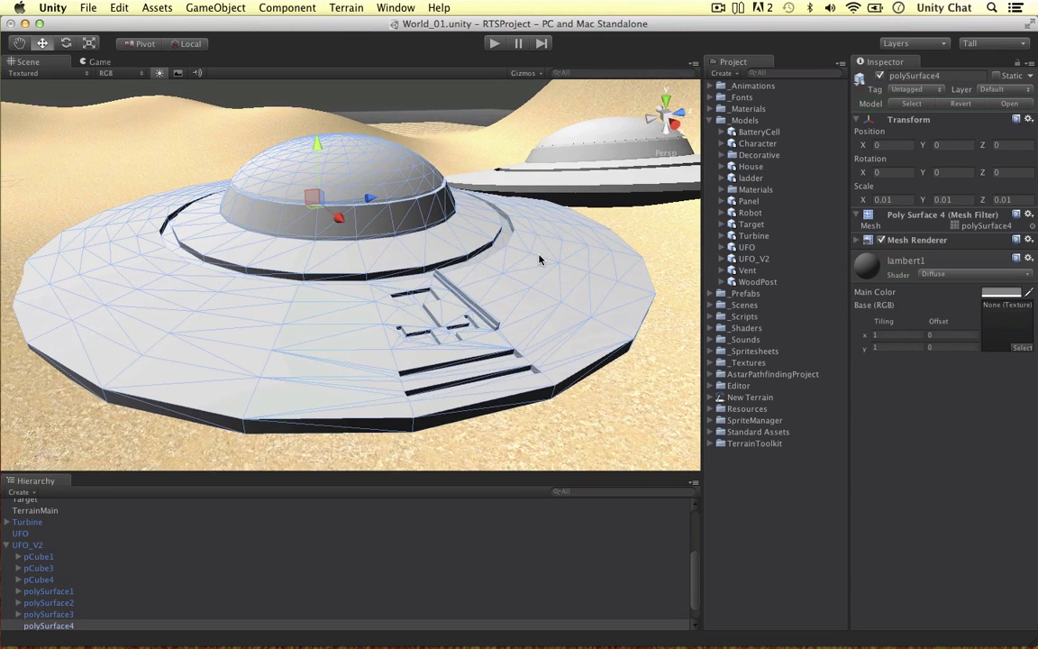